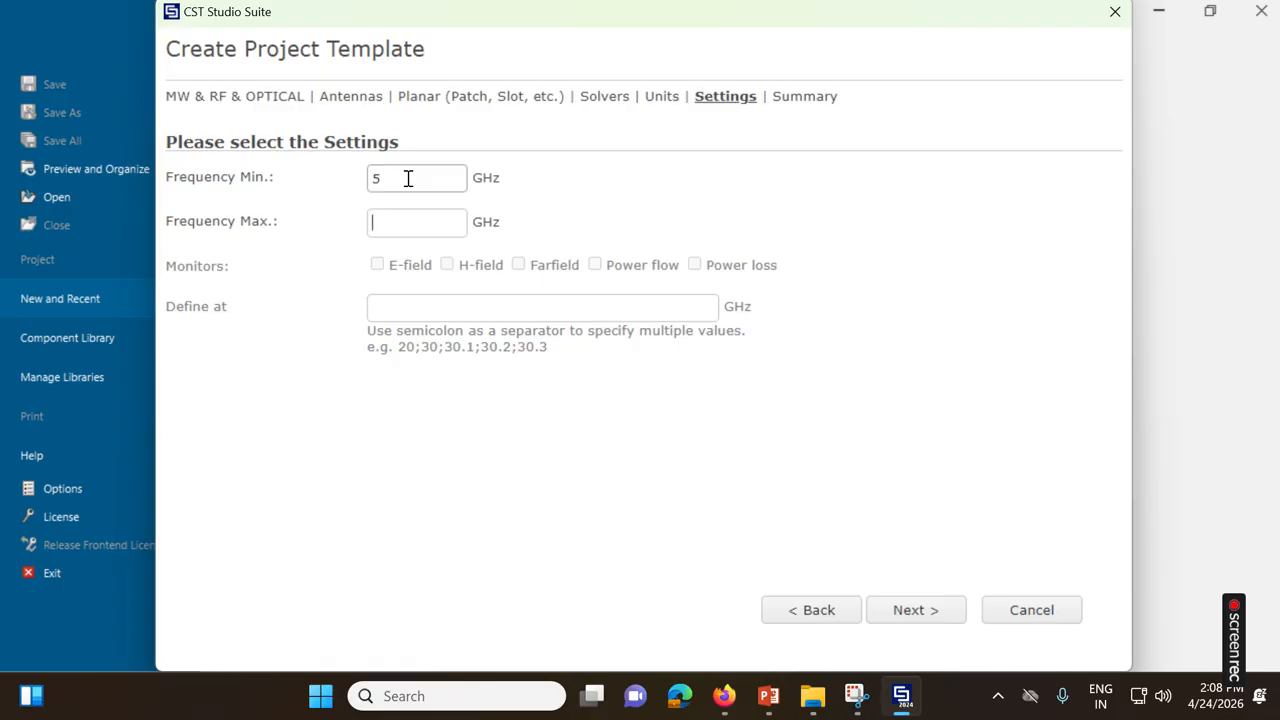
Set the template's maximum frequency to 6 GHz and finish creating the planar antenna project template
text(6)
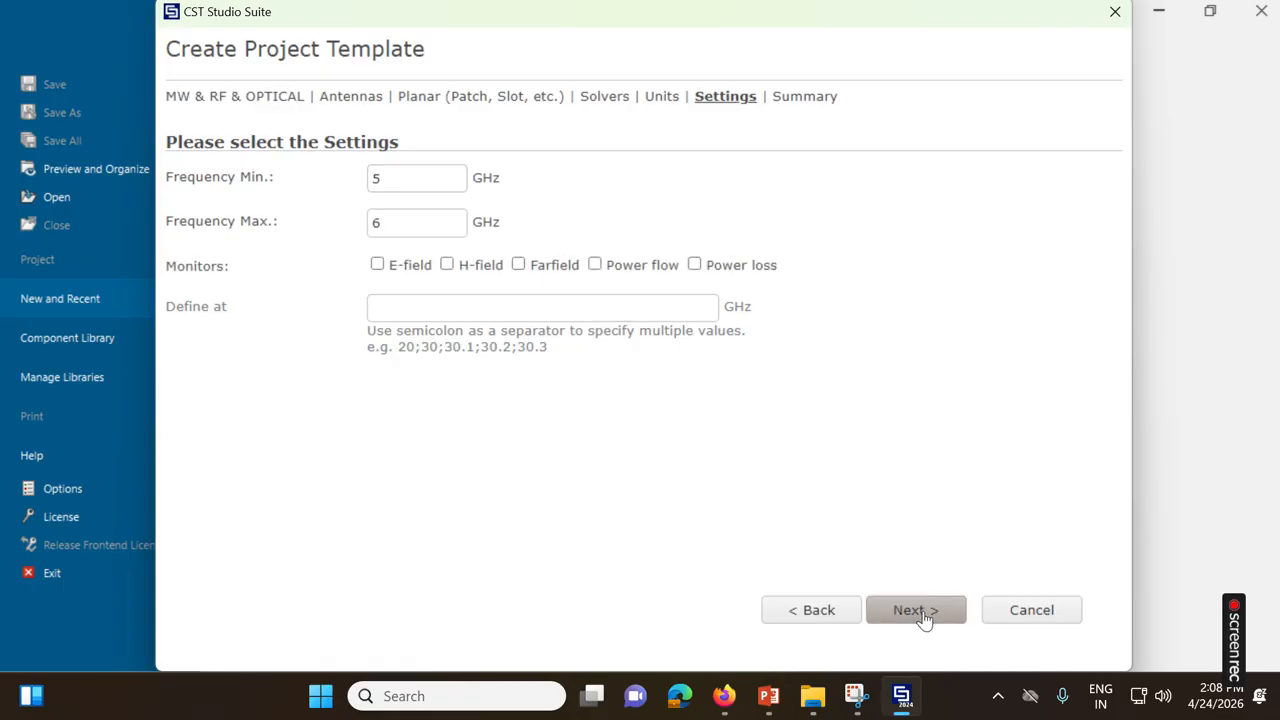
click(920, 612)
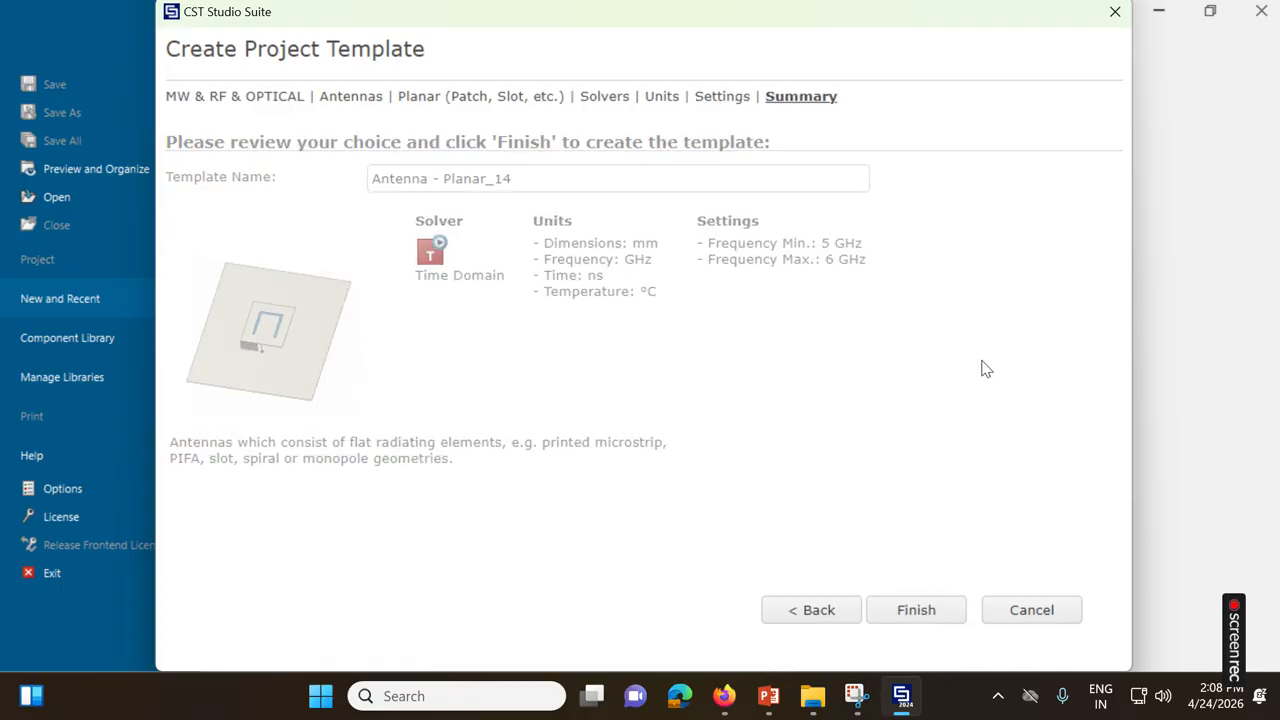
click(914, 612)
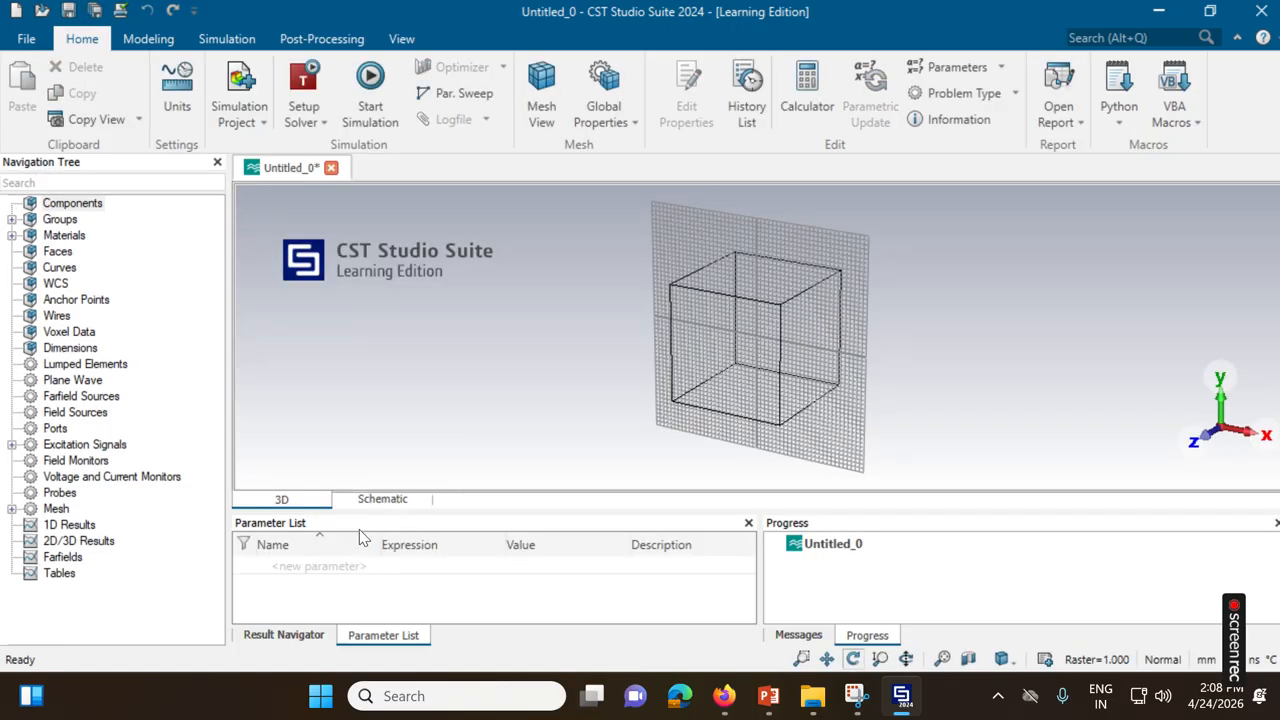
Enlarge the parameter list area and add a parameter t with the value 0.035
drag(369, 509, 385, 256)
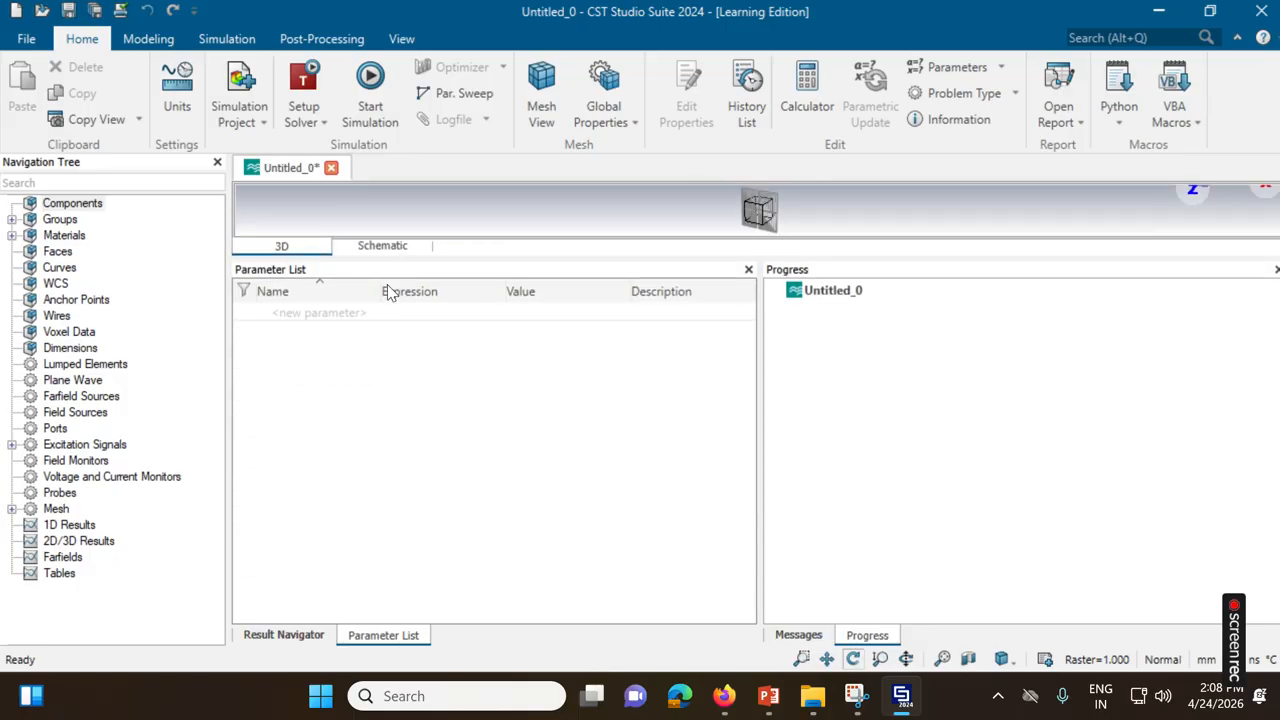
click(328, 310)
text(t)
key(Tab)
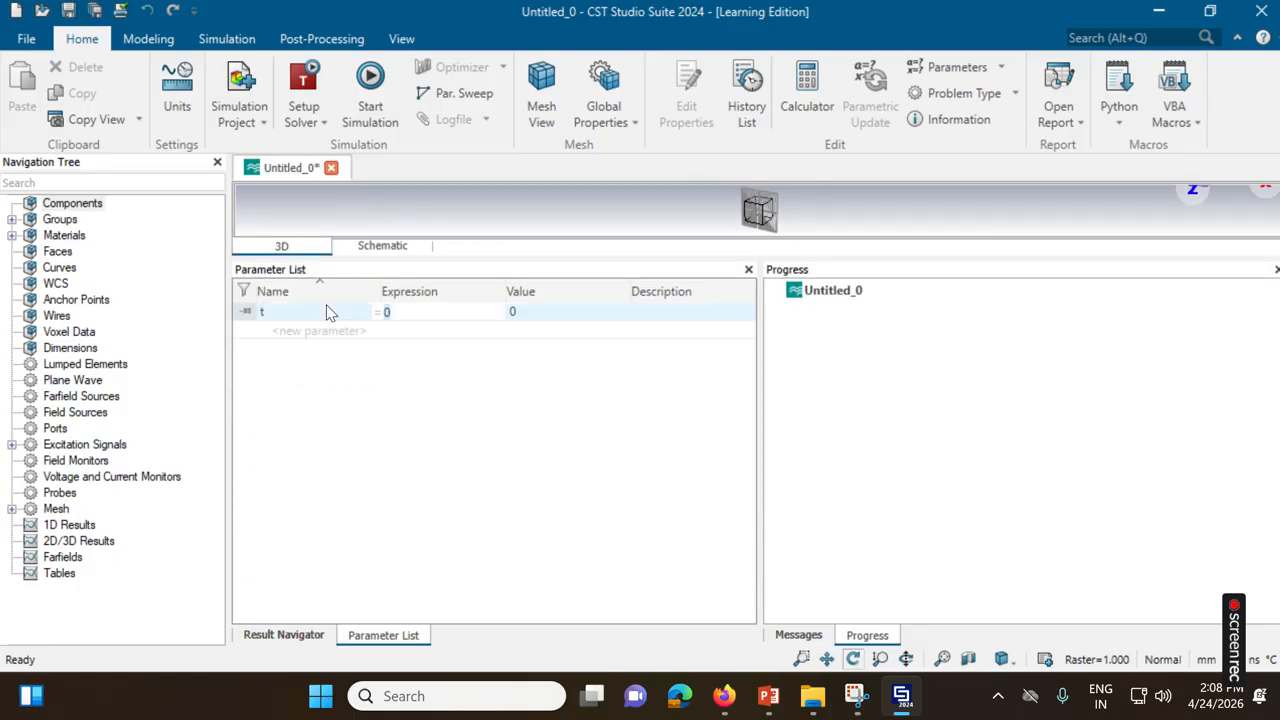
text(0.035)
key(Return)
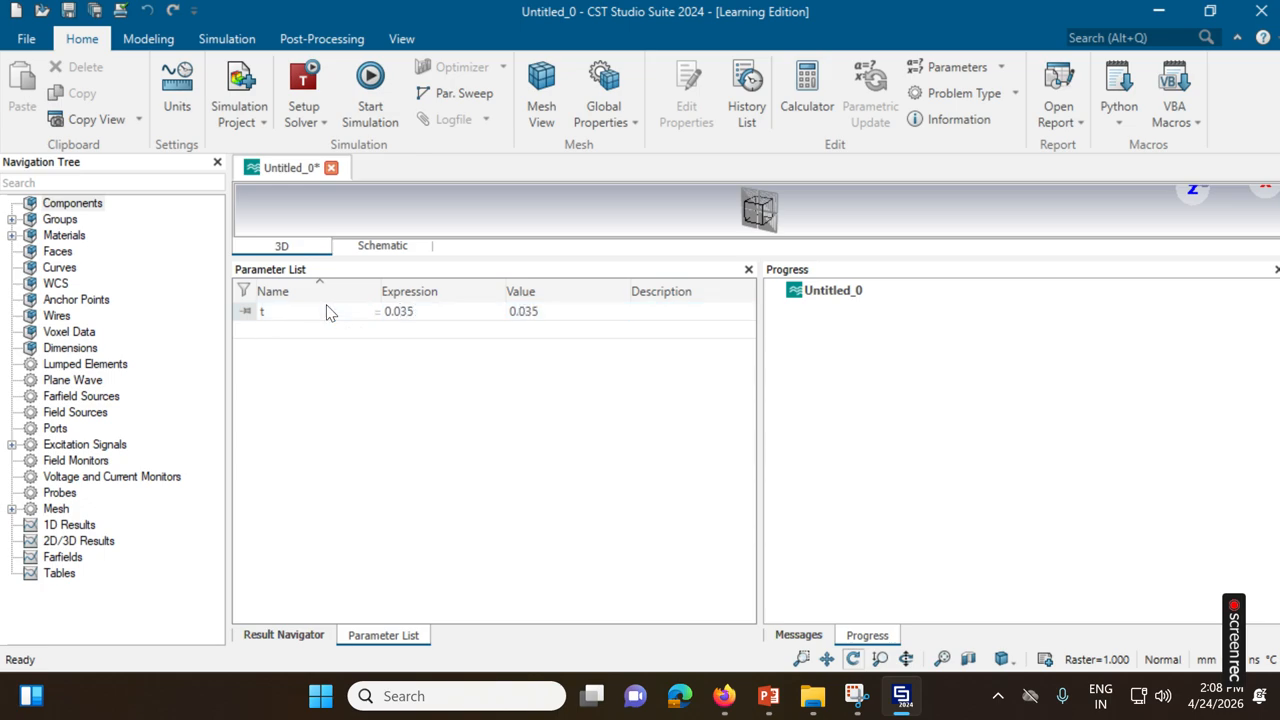
Add a parameter h for the substrate height with the value 1.6
text(h1.6)
key(BackSpace)
key(BackSpace)
key(BackSpace)
key(Return)
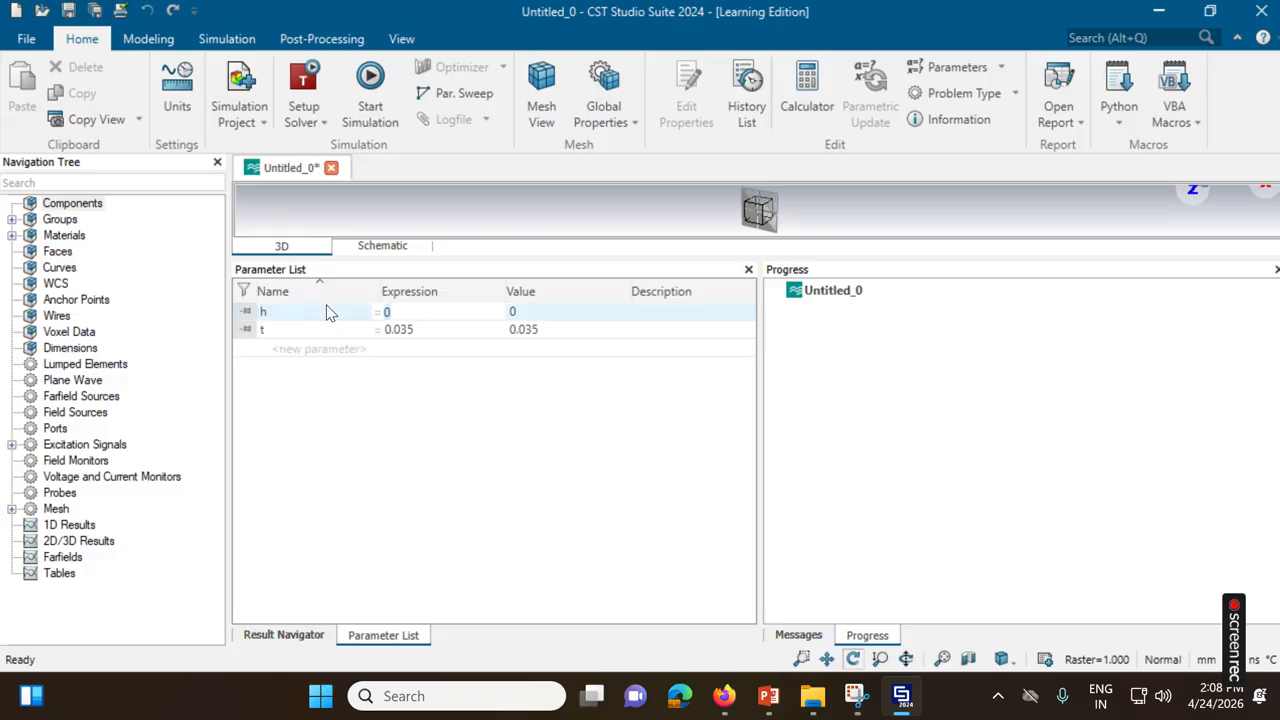
key(BackSpace)
text(1.6)
key(Return)
Add a parameter sl for the substrate length with the value 35
click(320, 352)
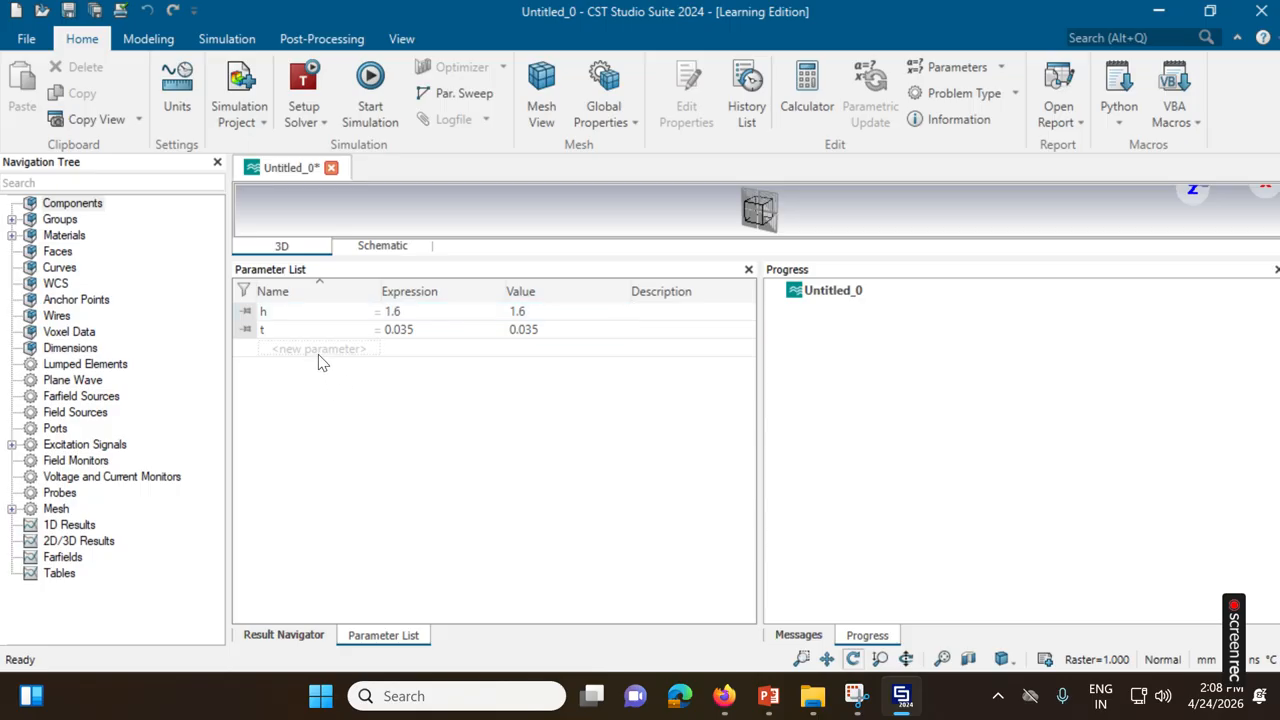
text(sl)
key(Return)
key(BackSpace)
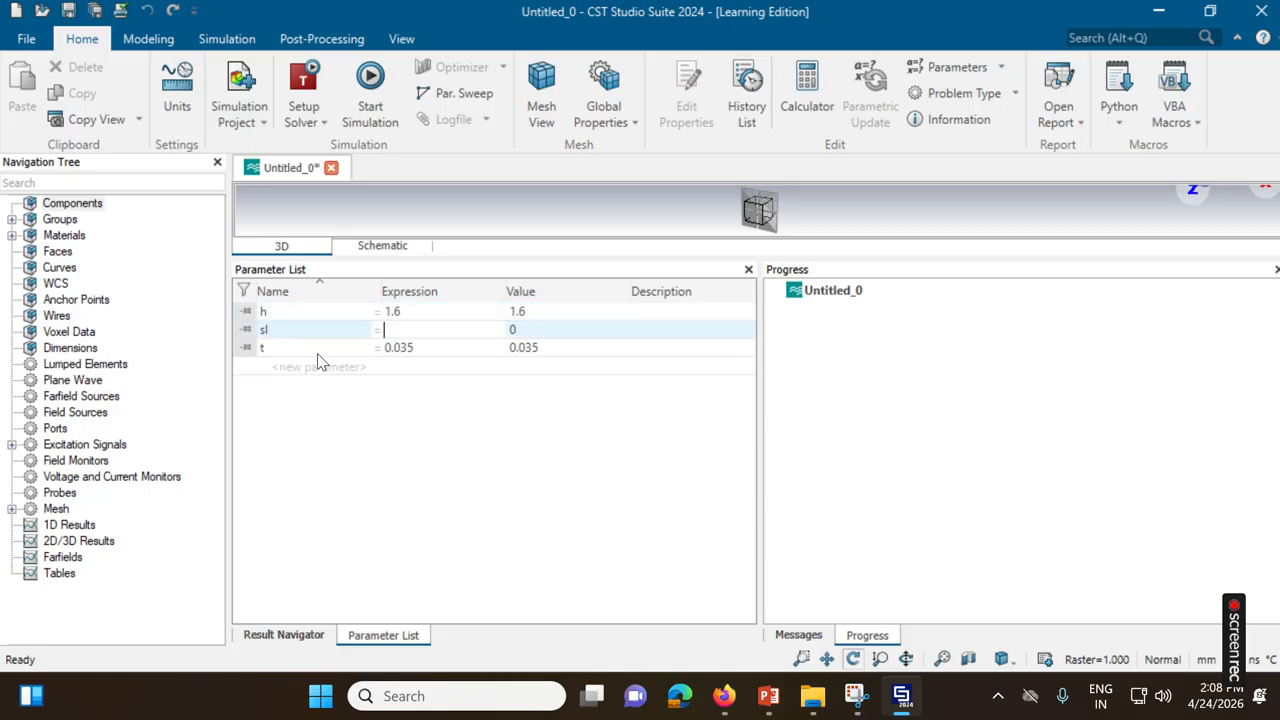
text(35)
key(Return)
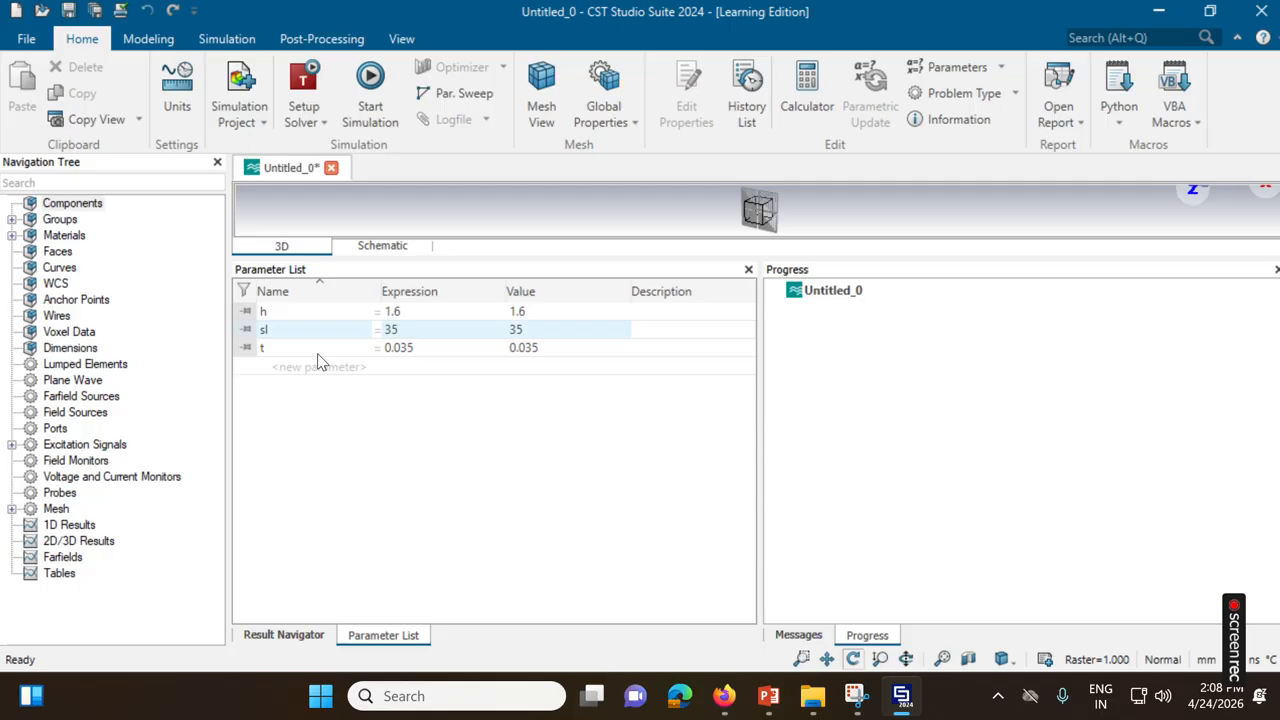
Add a parameter sw for the substrate width with the value 35
click(307, 370)
text(sw)
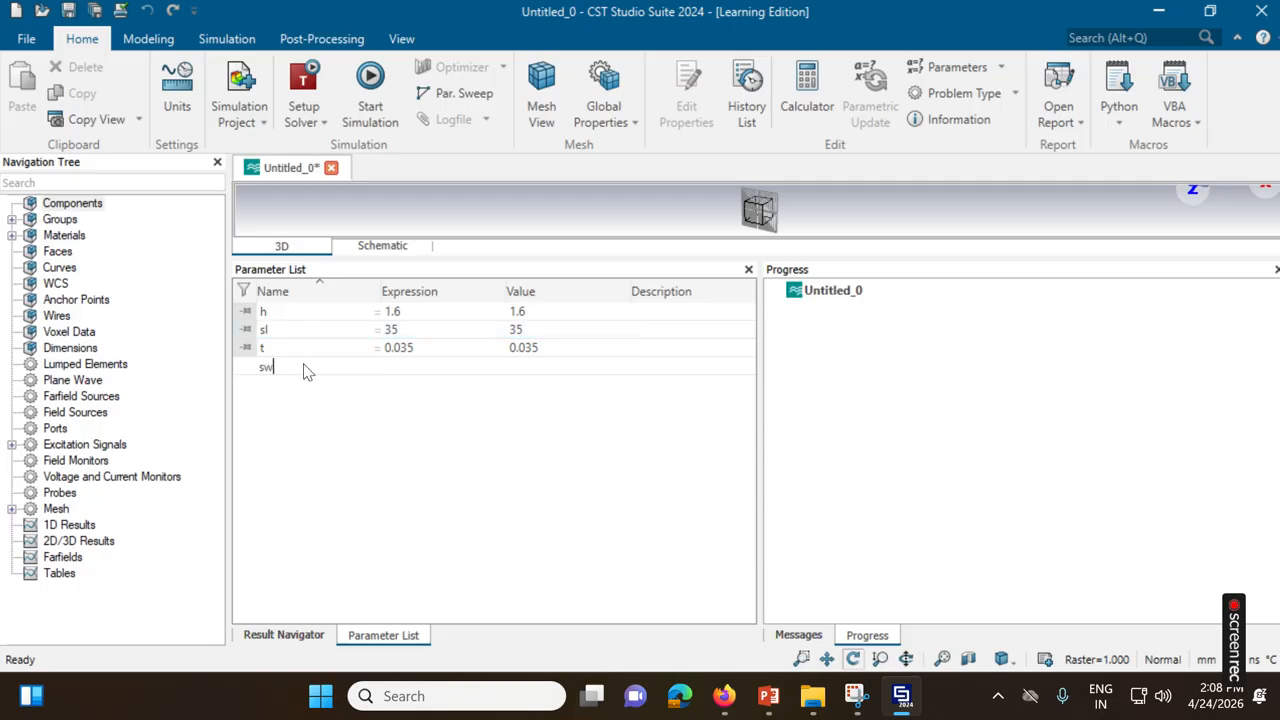
key(Return)
text(35)
key(Return)
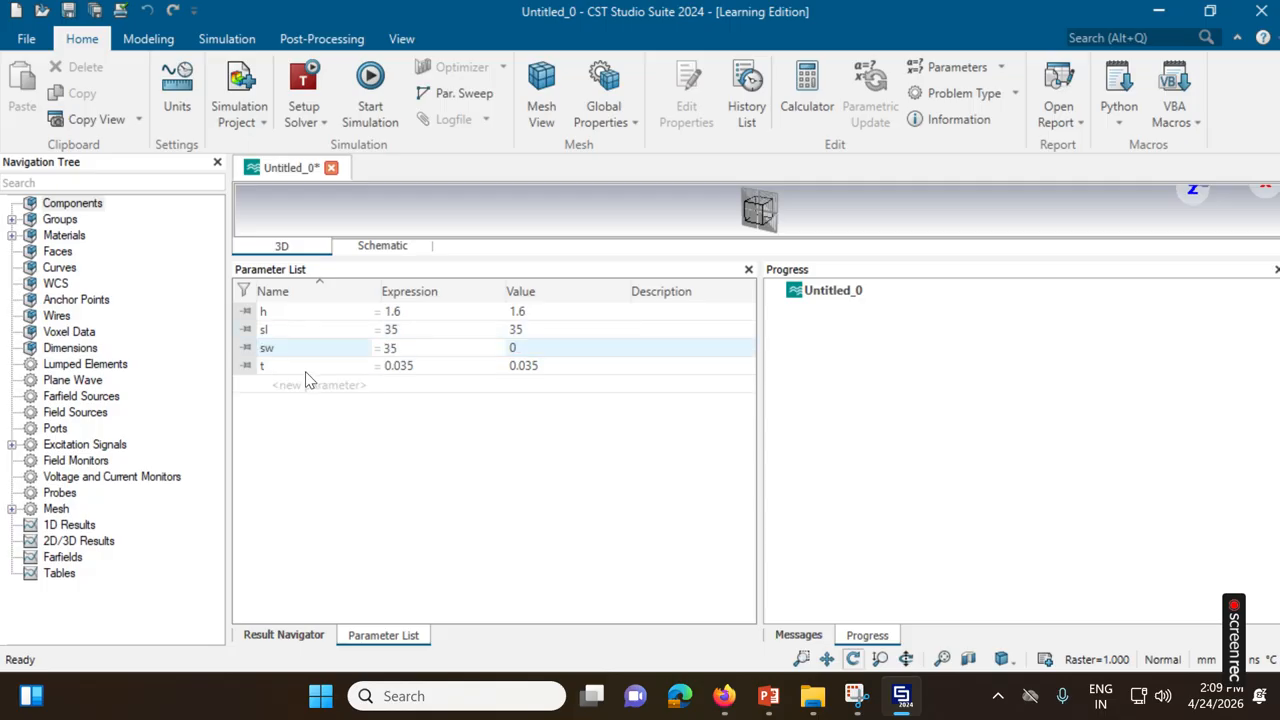
Add a patch length parameter pl, look up its value on the PowerPoint design slide, and set it to 11.88 in CST Studio Suite
click(307, 382)
text(pkl)
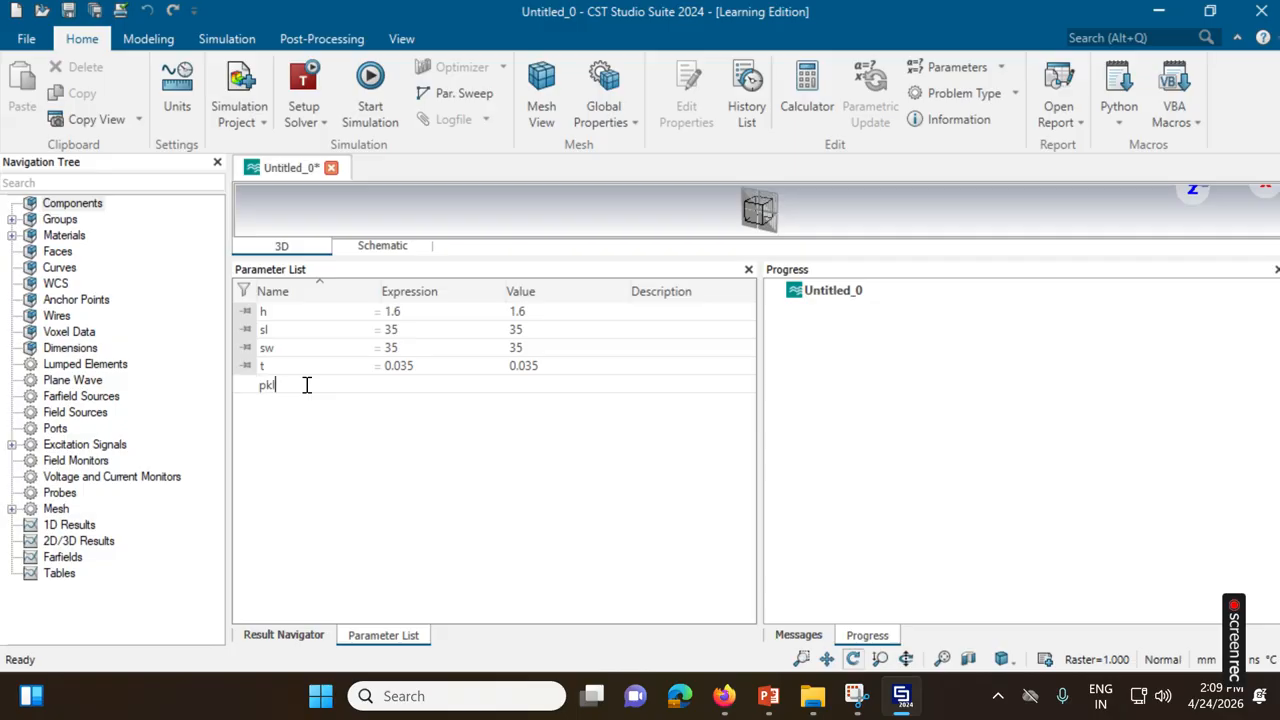
key(BackSpace)
key(BackSpace)
text(l)
key(Return)
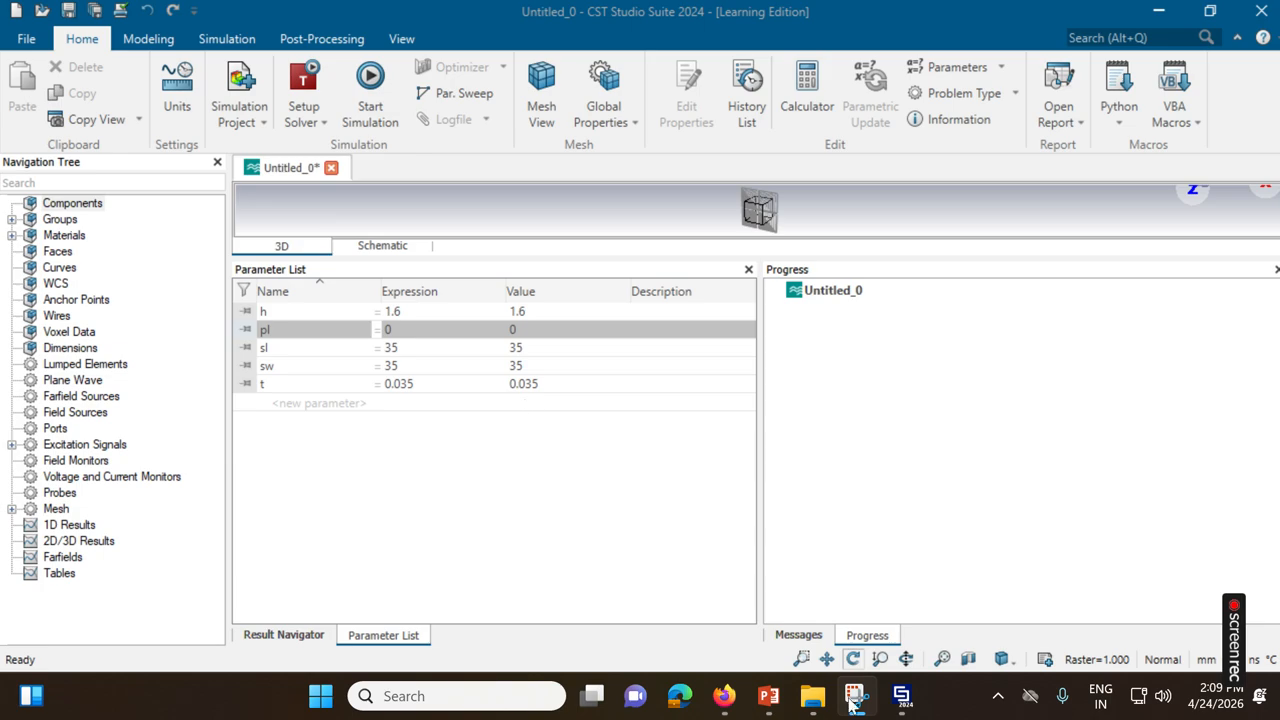
click(768, 696)
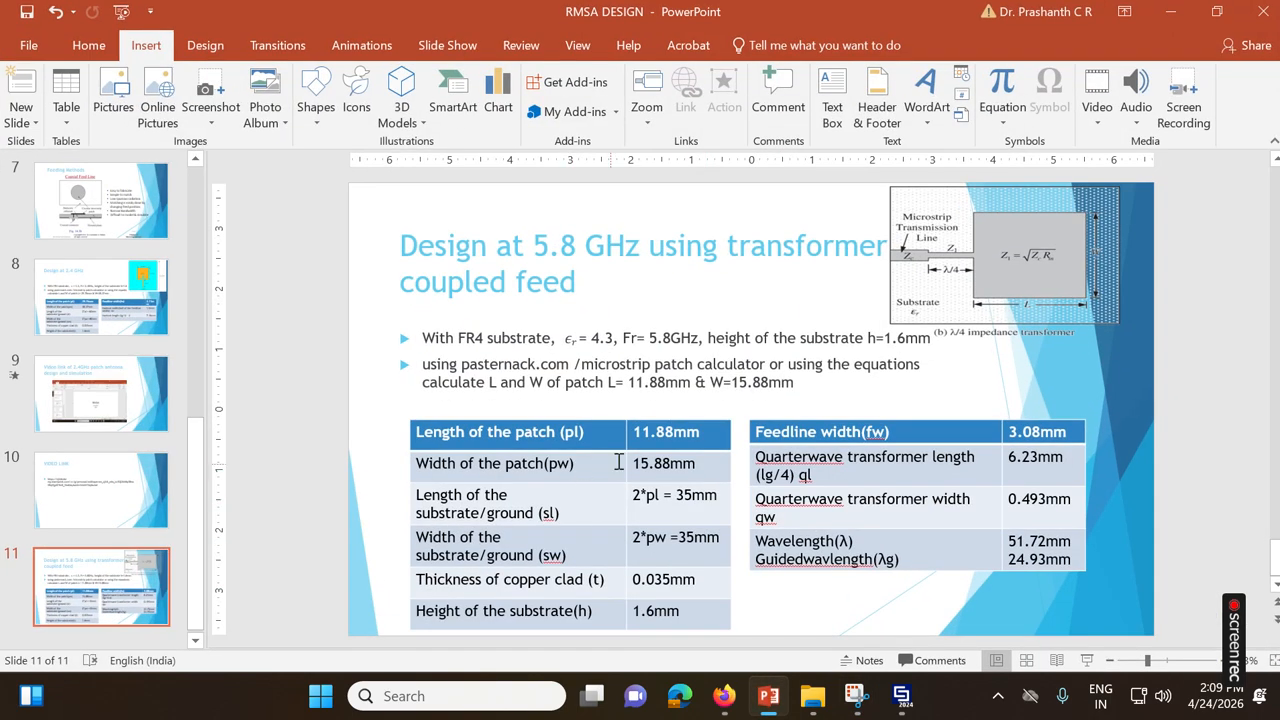
key(super+shift+s)
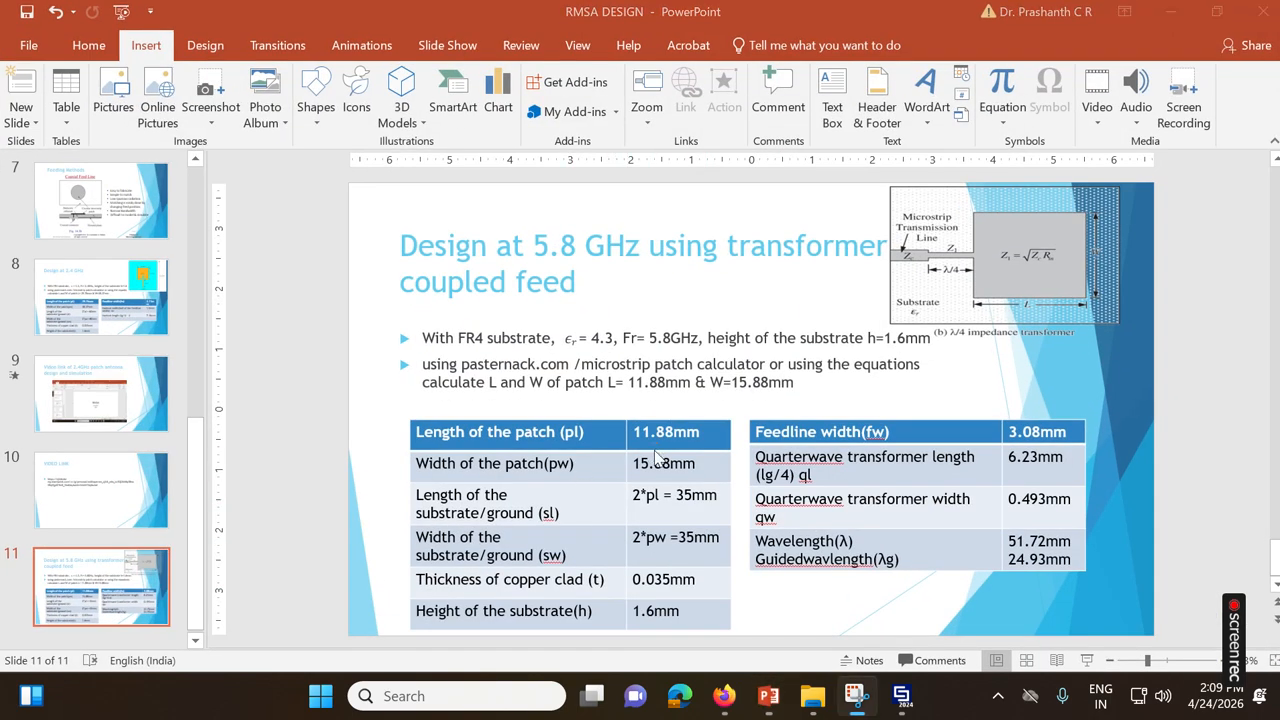
click(901, 699)
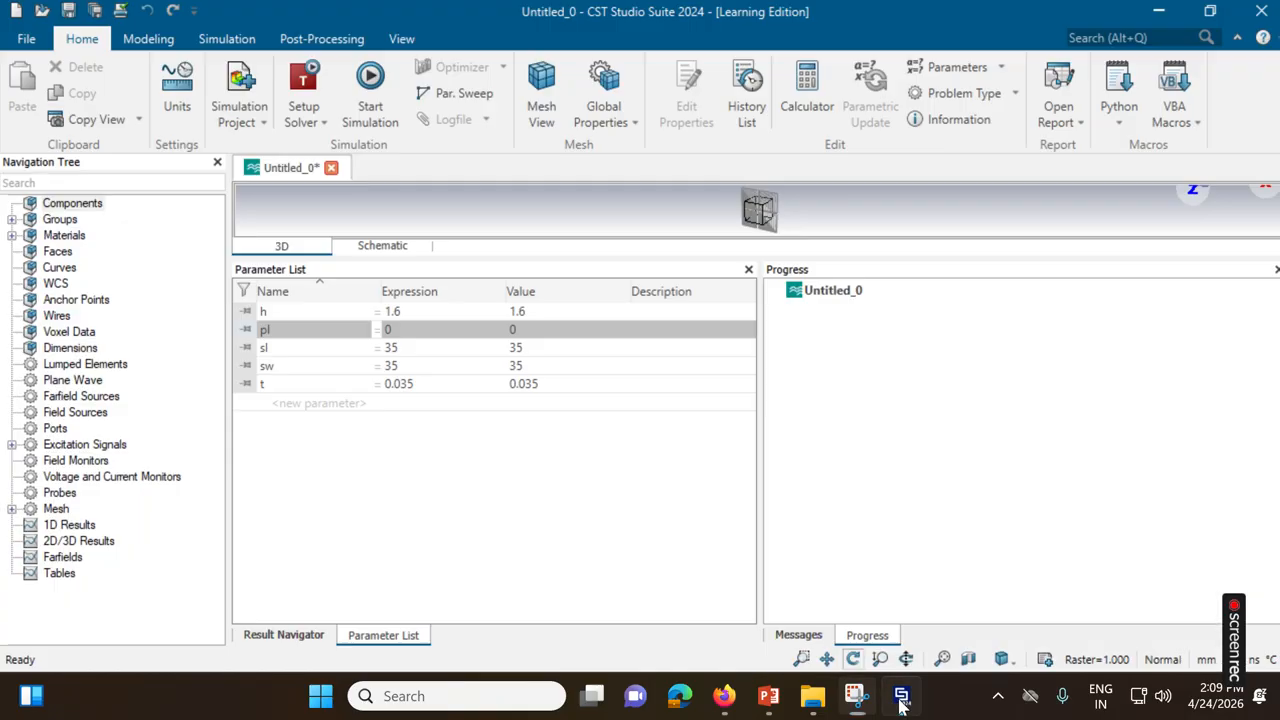
click(406, 334)
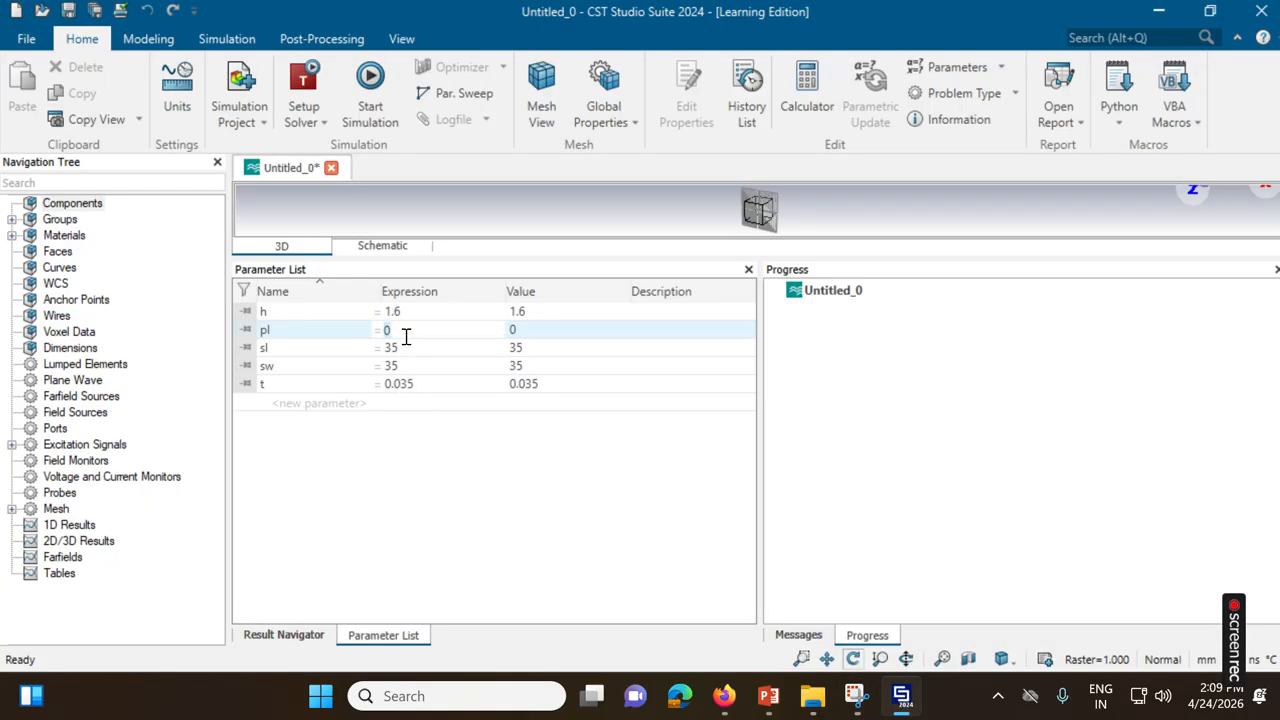
key(BackSpace)
text(11.88)
Add a parameter pw for the patch width with the value 15.88
click(317, 405)
text(p)
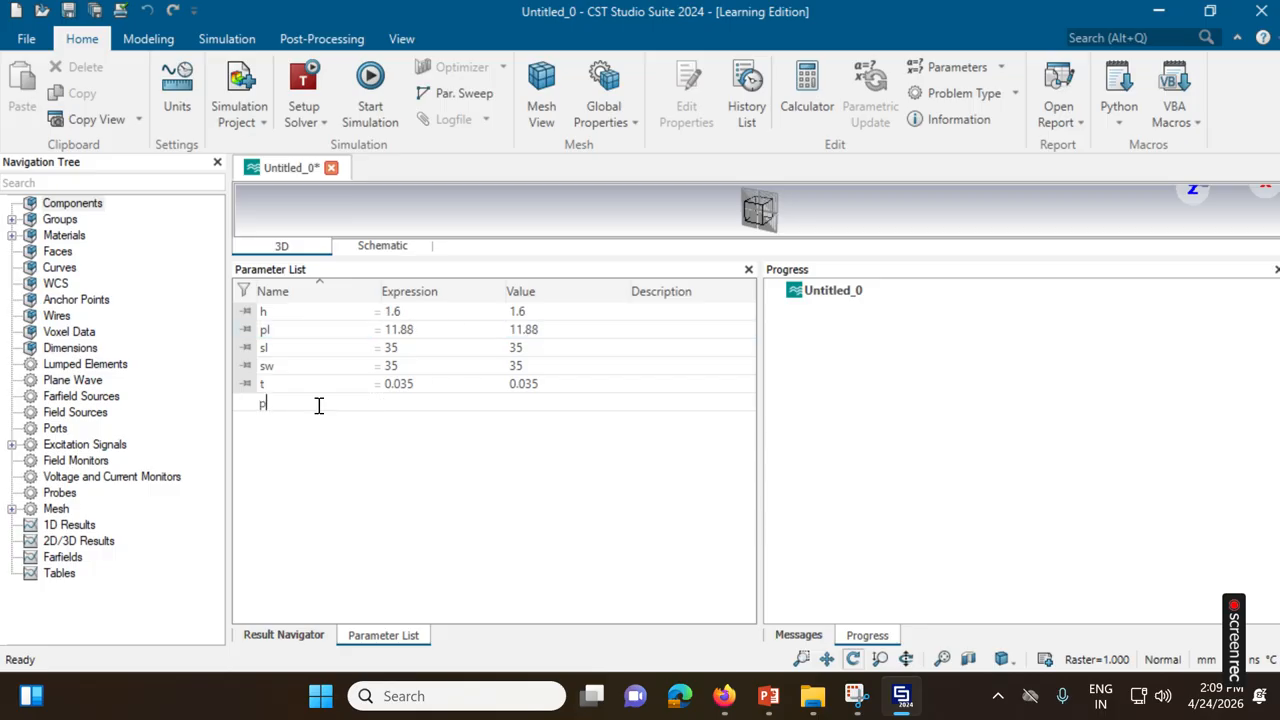
text(w)
key(Tab)
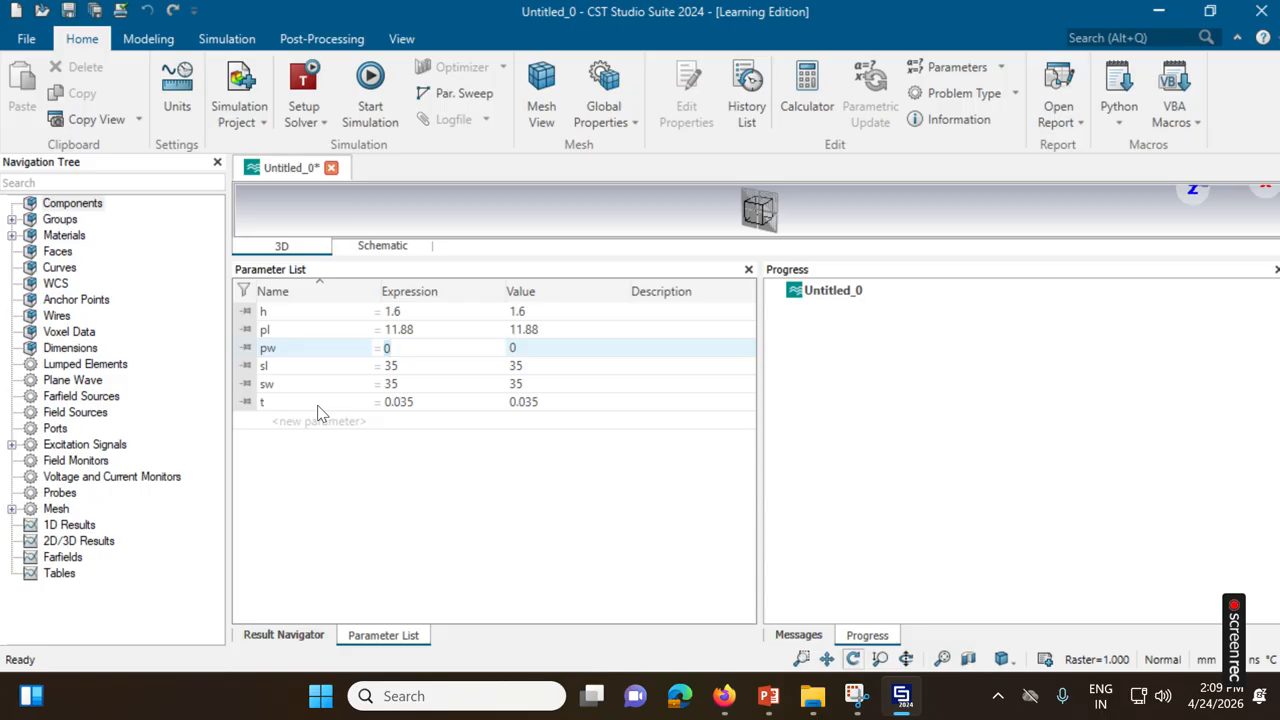
key(BackSpace)
text(15.88)
Add a parameter fw for the feedline width with the value 3.08
click(319, 419)
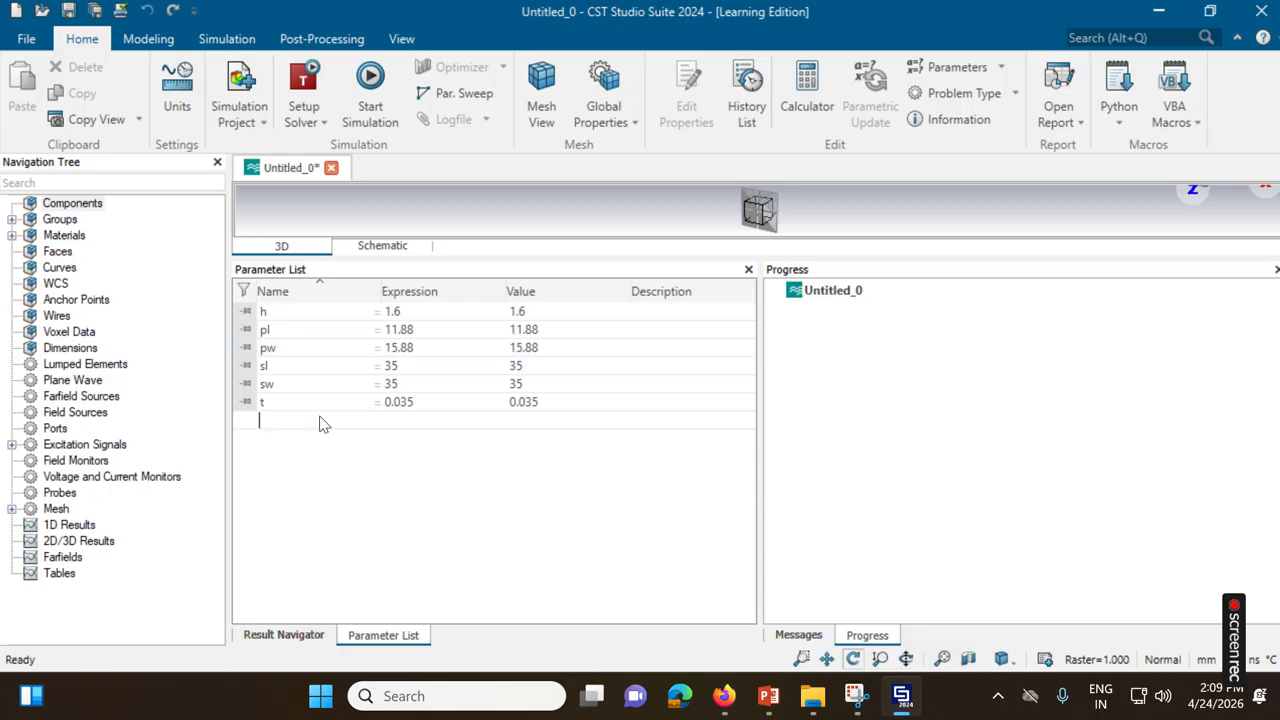
text(fw)
key(Return)
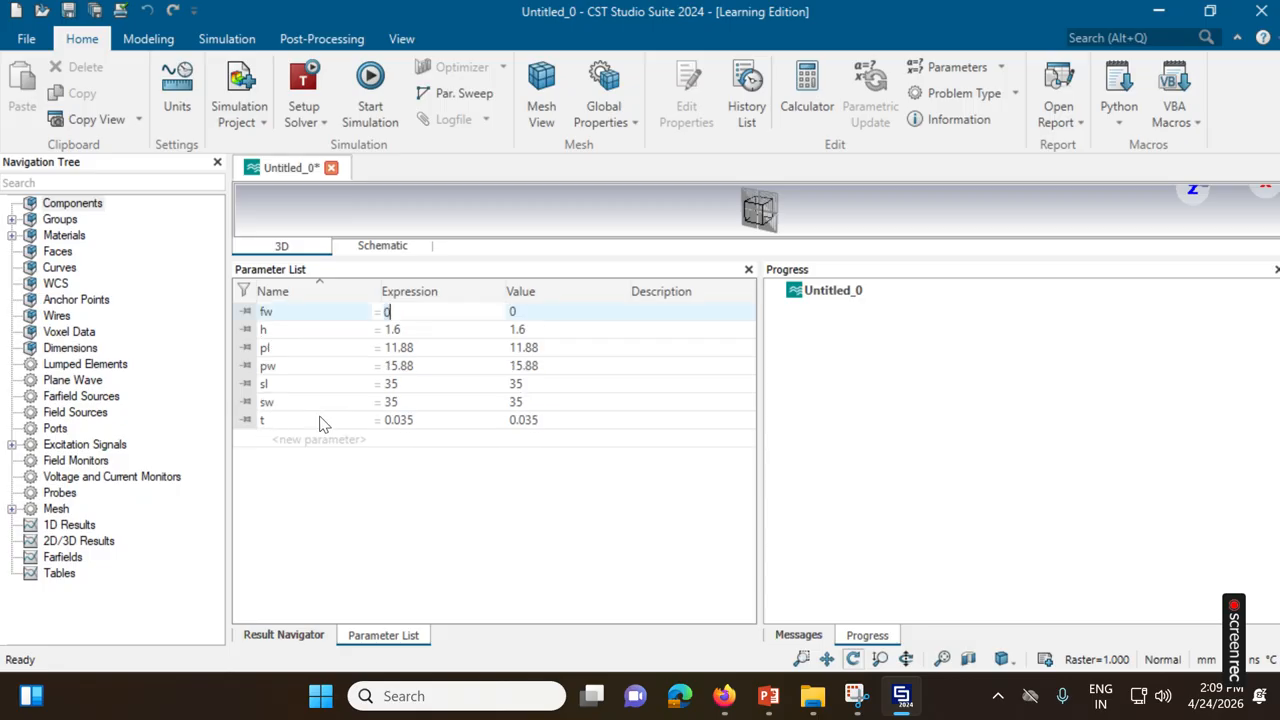
key(BackSpace)
text(3.08)
key(Return)
Add a quarter-wave transformer width parameter qw, check the PowerPoint design table, and set it to 0.493 in CST Studio Suite
click(314, 440)
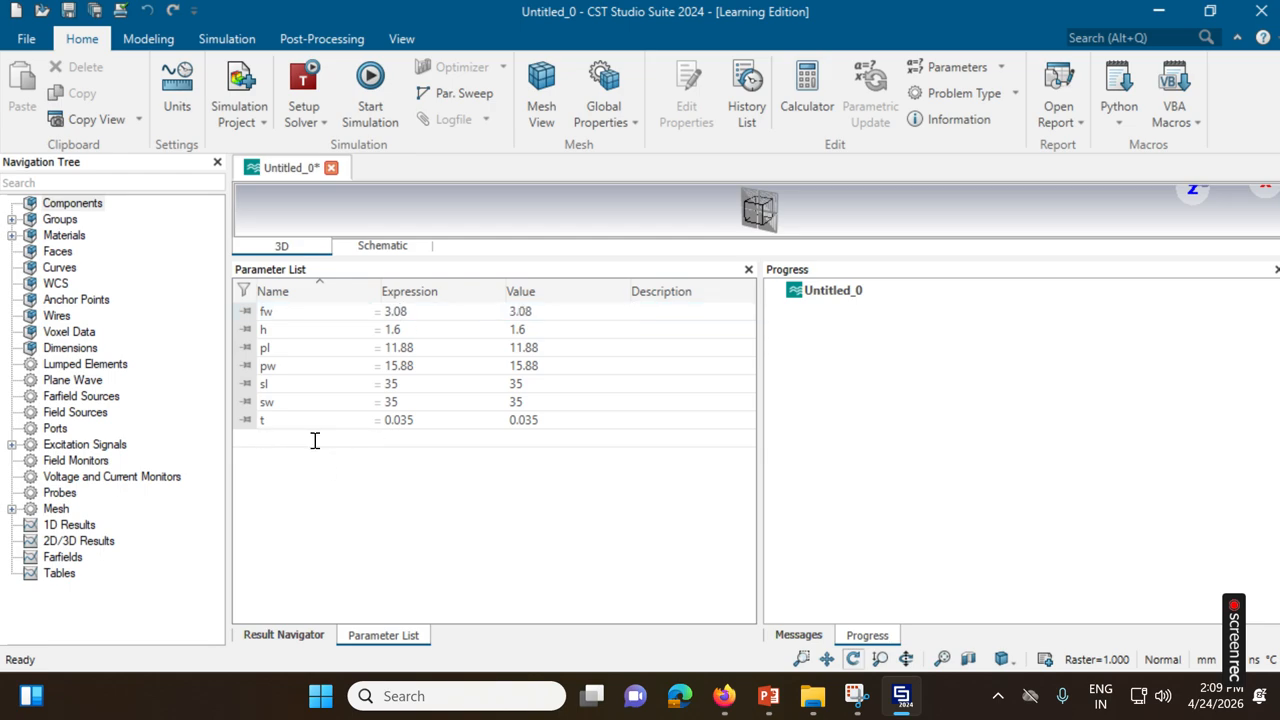
text(qw)
key(Return)
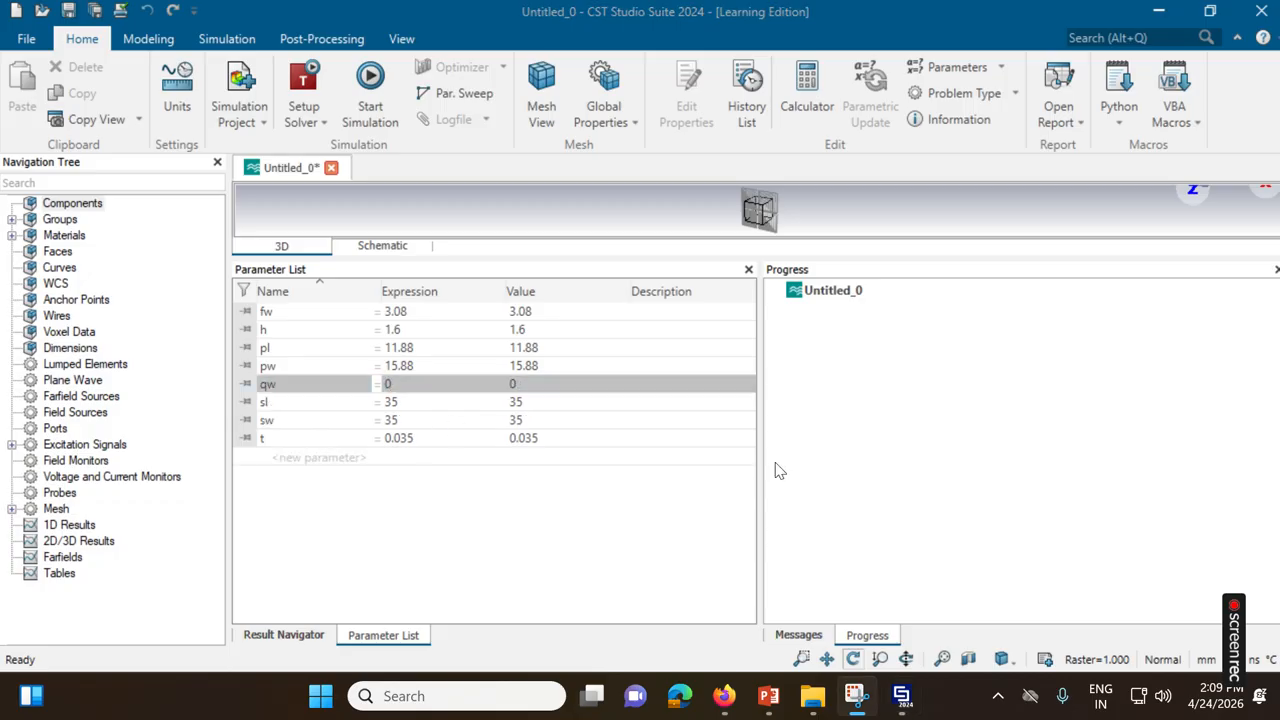
click(765, 695)
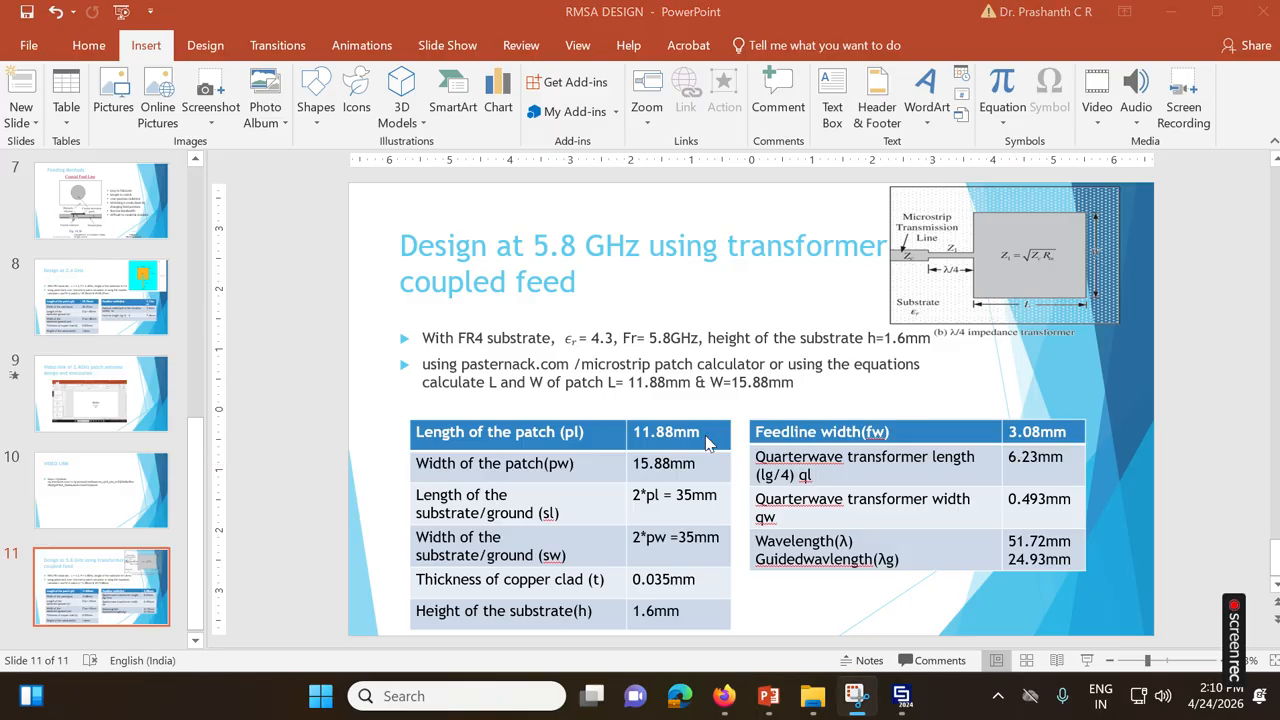
click(897, 700)
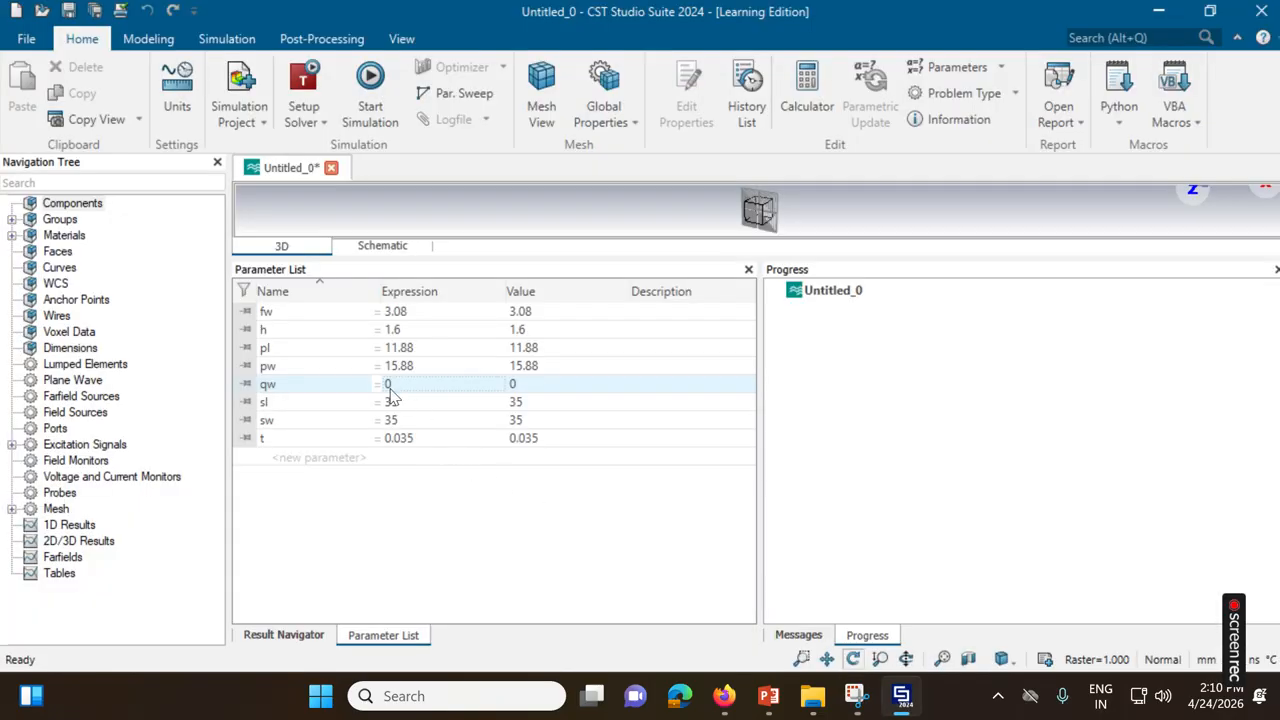
click(768, 696)
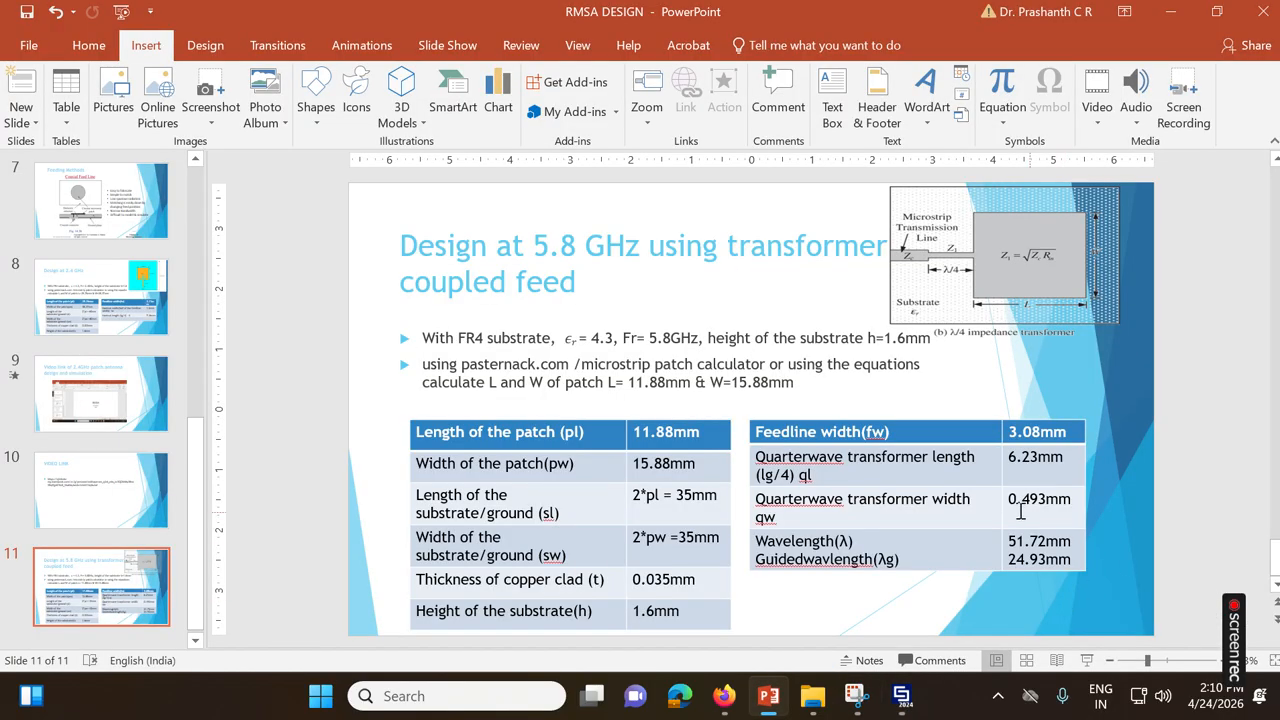
click(901, 696)
double_click(436, 381)
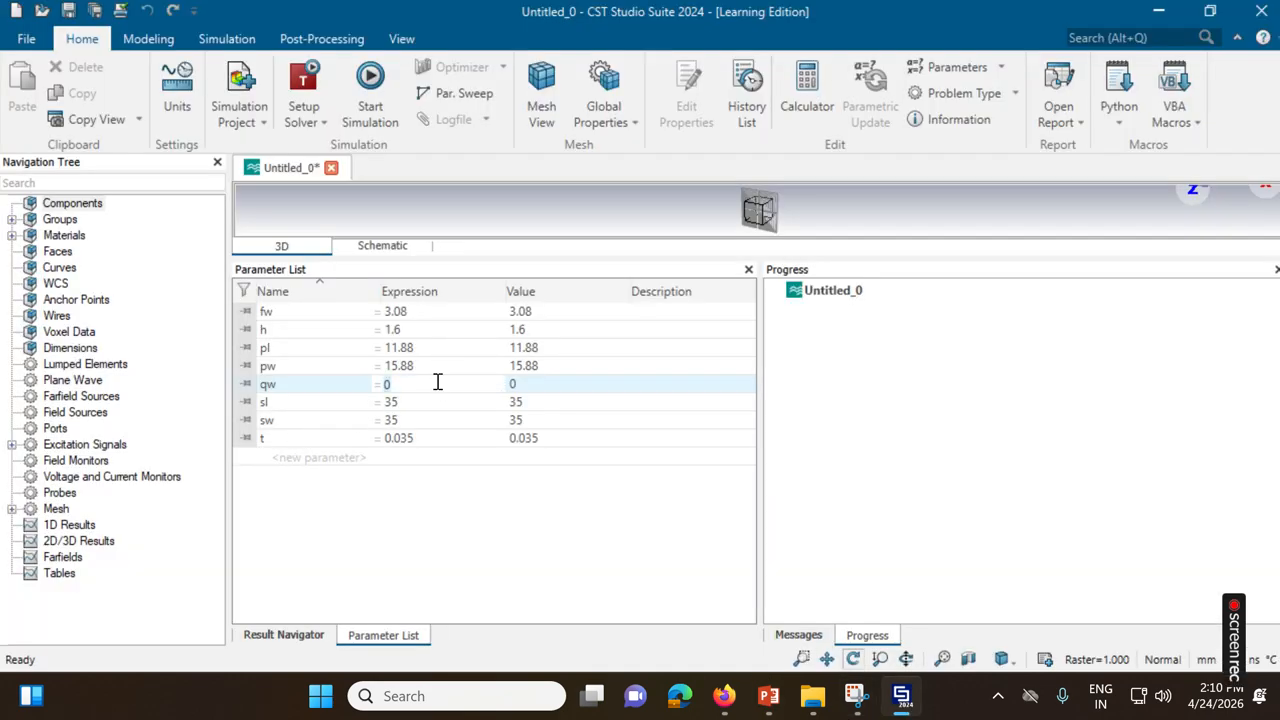
key(BackSpace)
text(0.493)
click(395, 529)
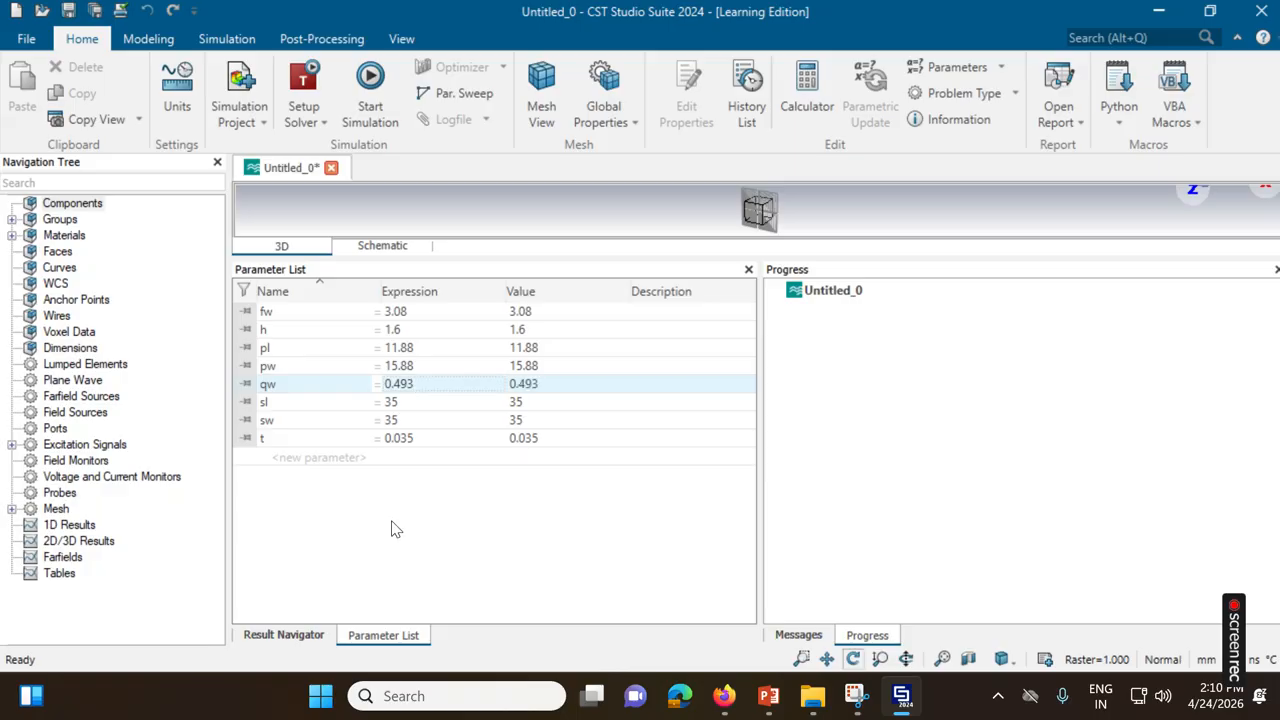
Add a quarter-wave transformer length parameter ql, check the PowerPoint design table, and set it to 6.23 in CST Studio Suite
click(340, 456)
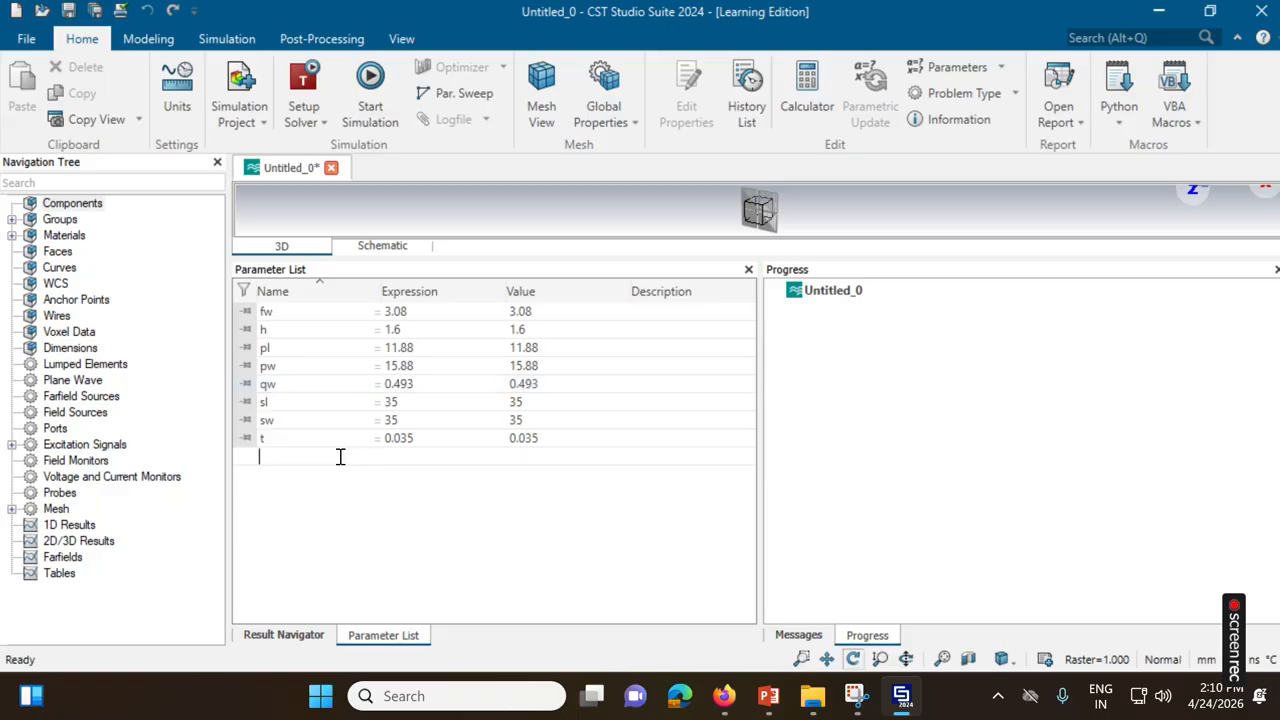
text(ql)
key(Return)
click(403, 456)
double_click(407, 384)
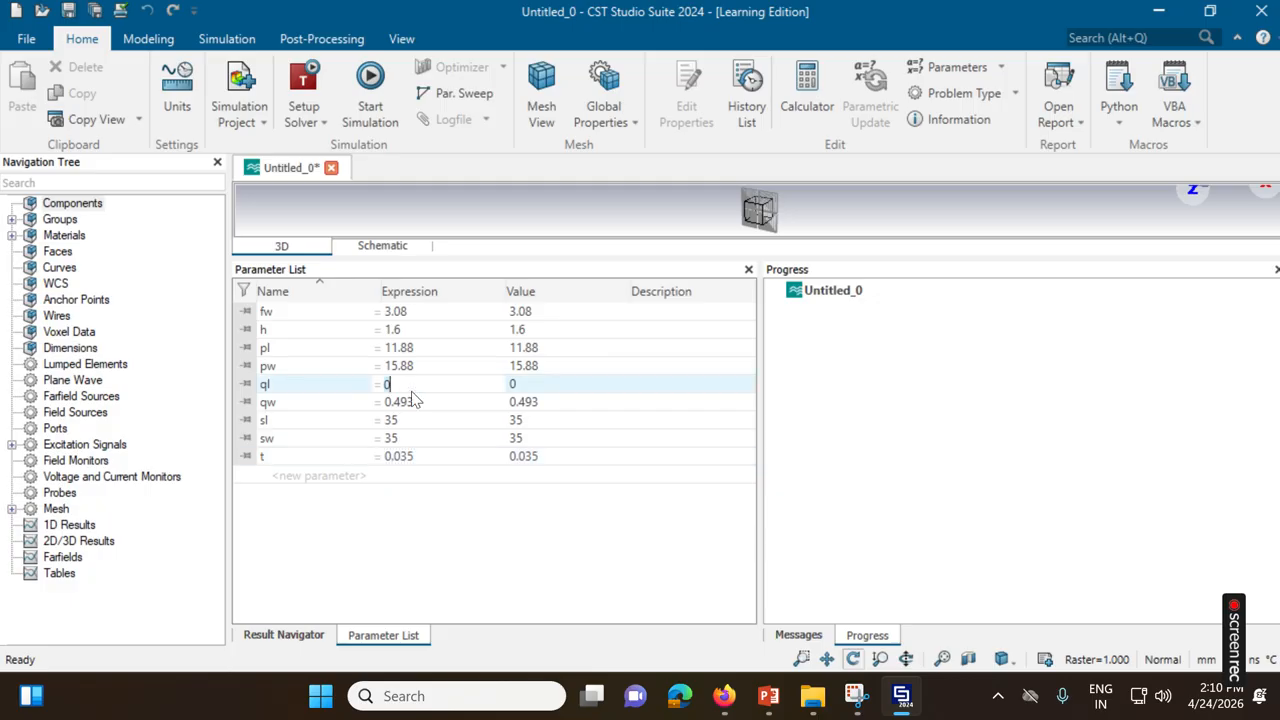
key(alt+Tab)
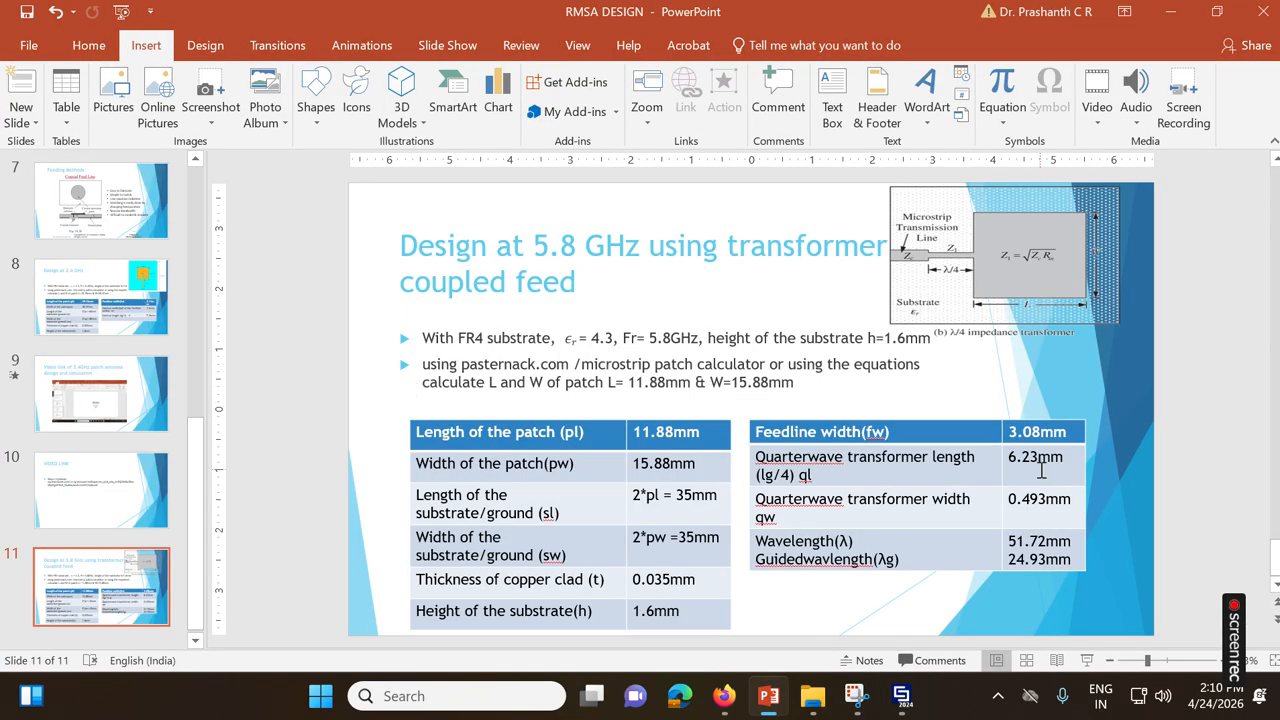
key(alt+Tab)
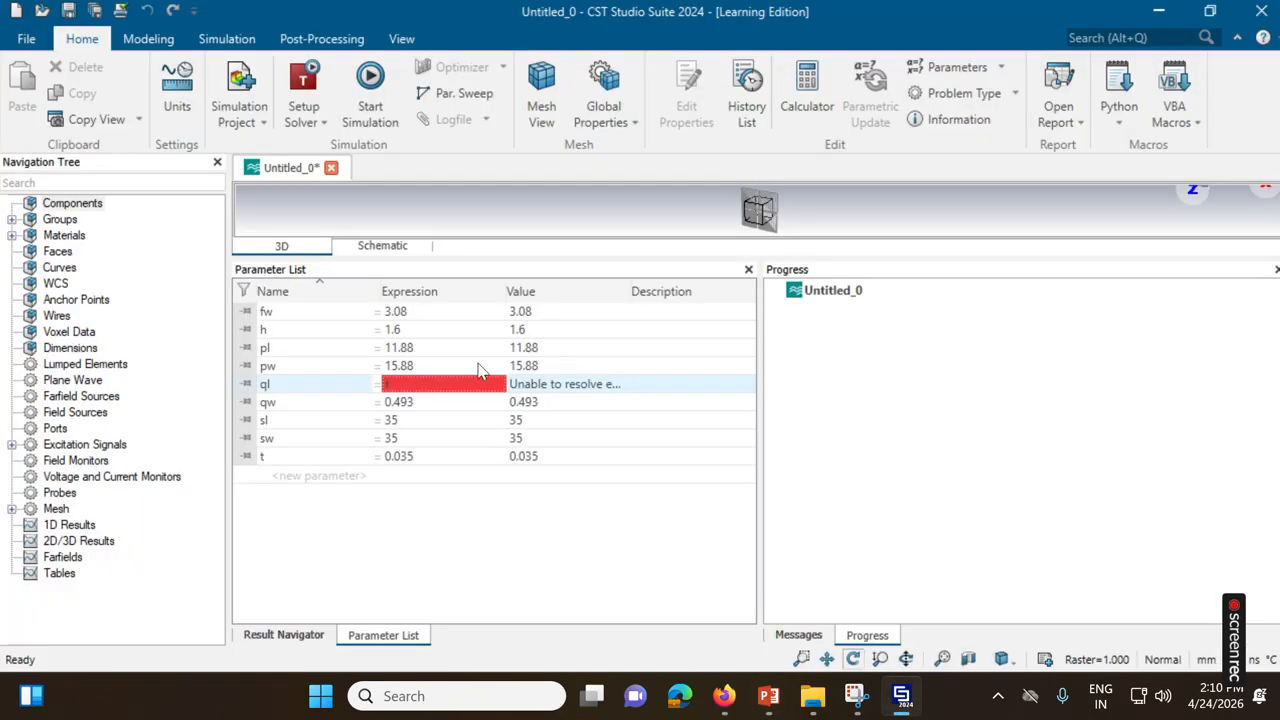
double_click(406, 385)
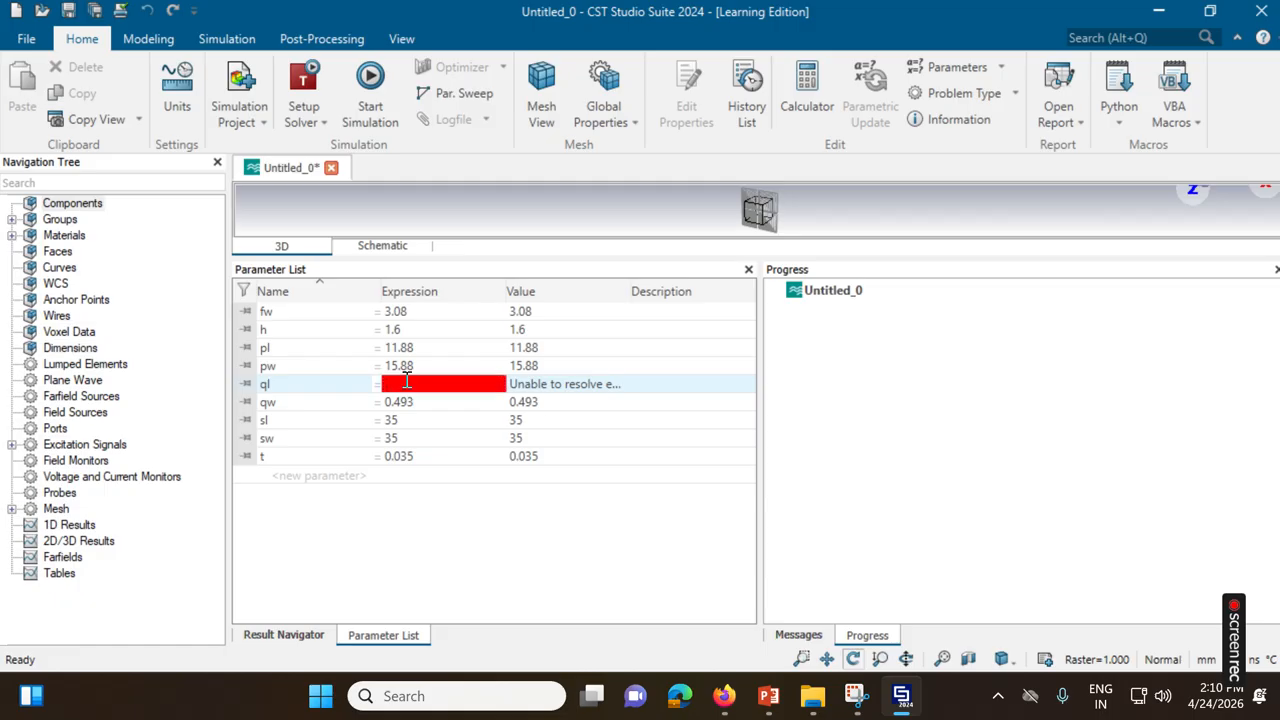
text(6.23)
click(490, 543)
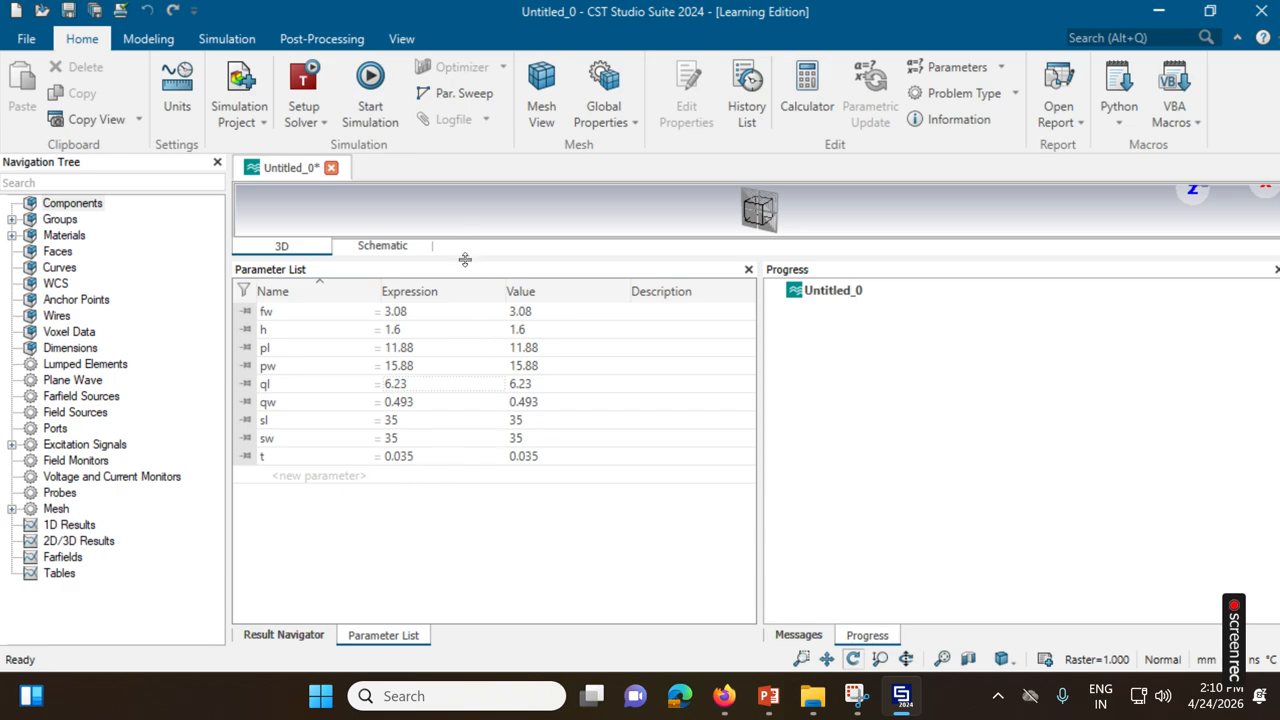
Enlarge the 3D view area, start a new brick defined by numeric entry, and name it ground
drag(465, 259, 468, 510)
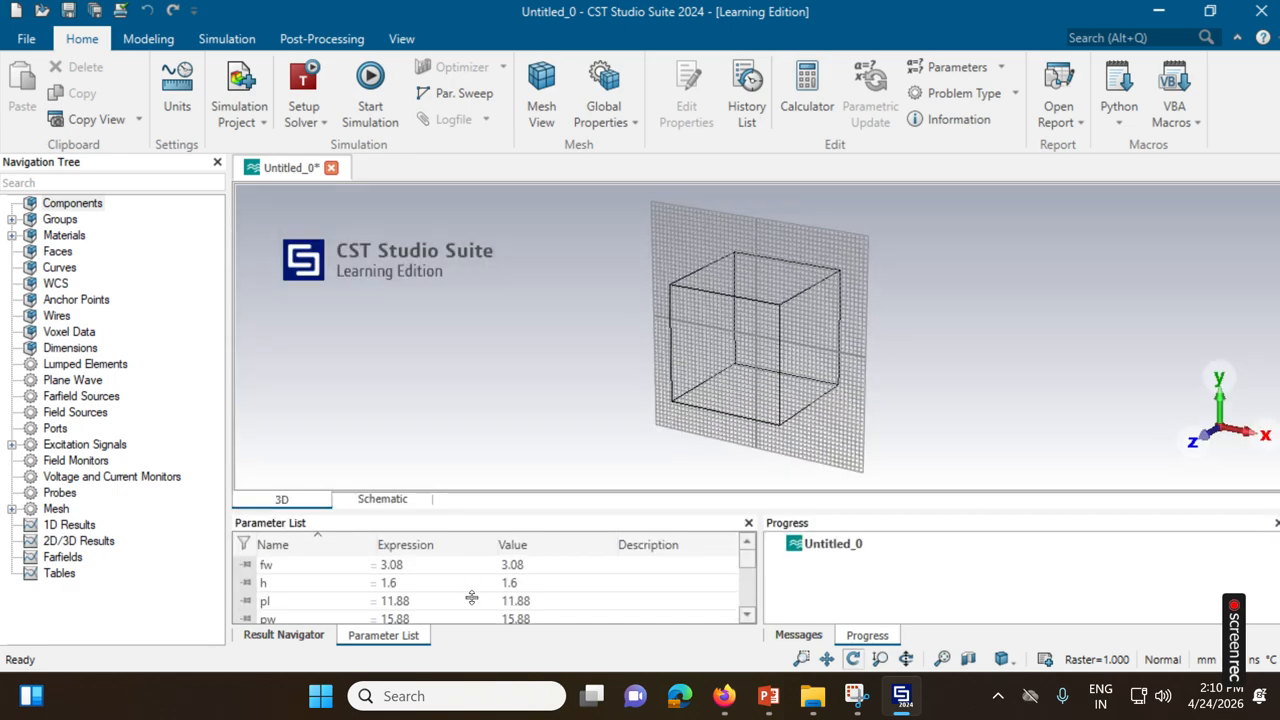
click(150, 40)
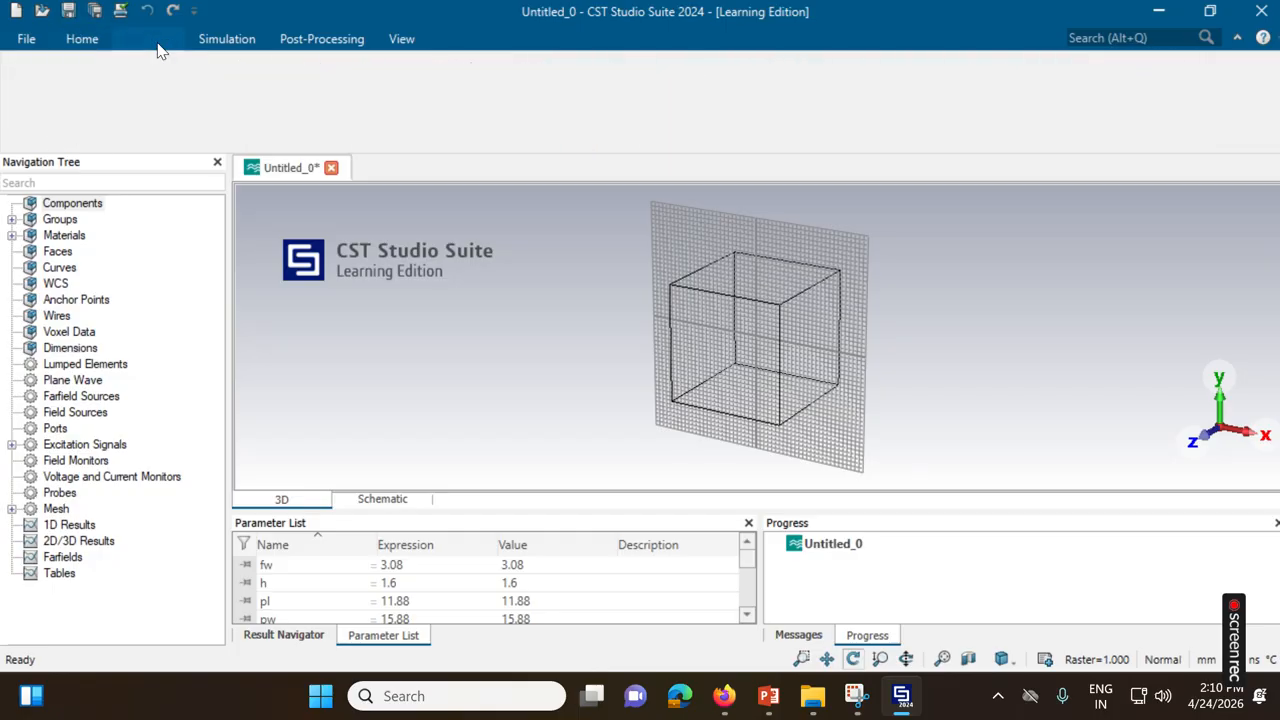
click(247, 74)
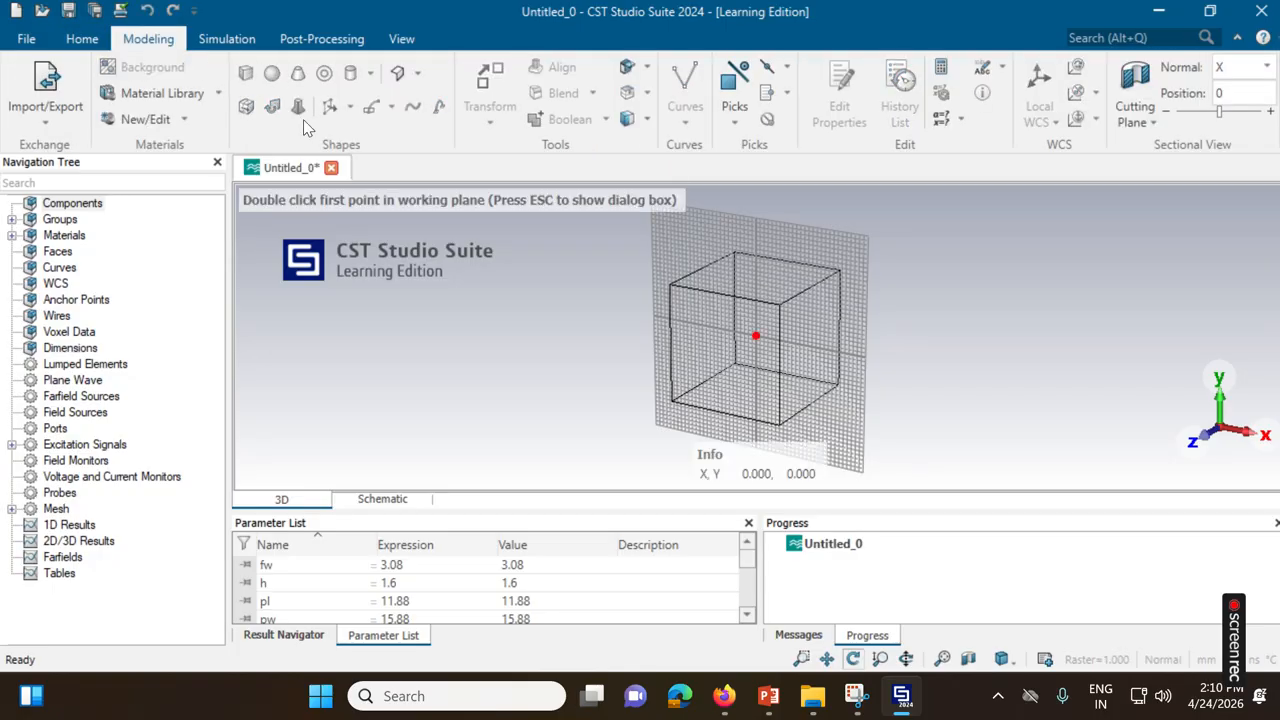
key(Escape)
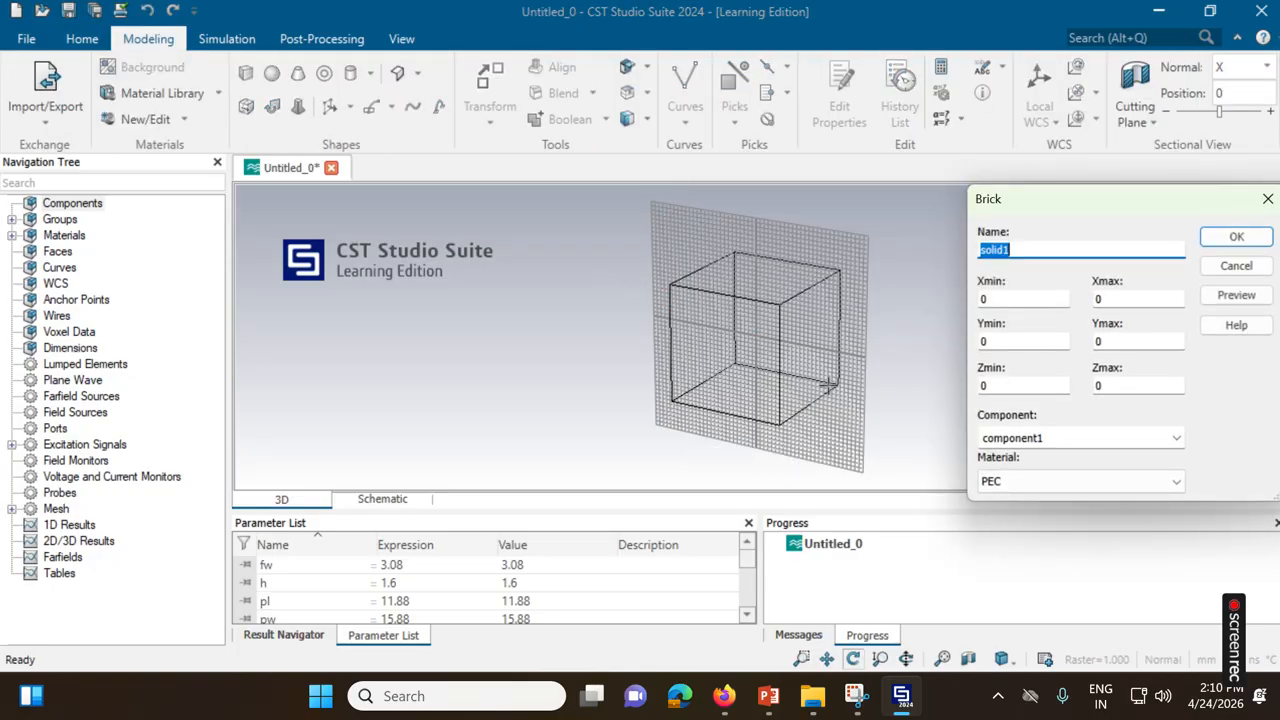
drag(1048, 200, 765, 186)
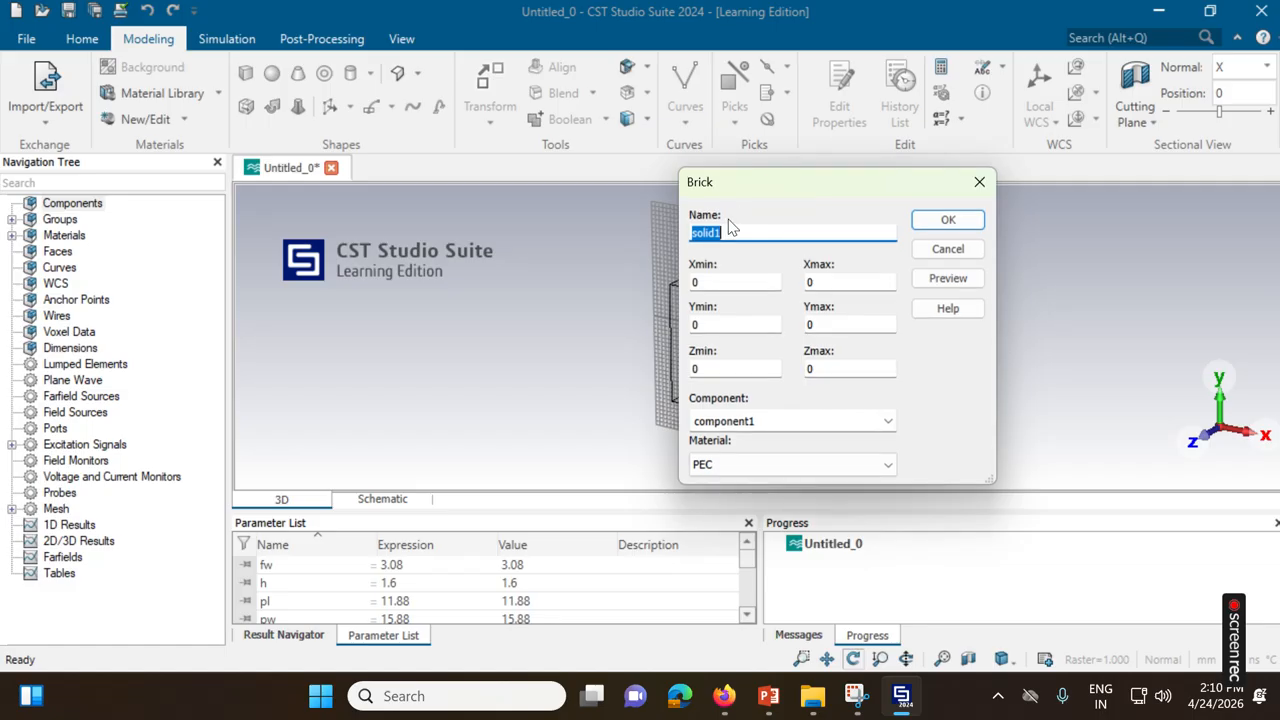
text(ground)
Set the ground brick's X range from -sw/2 to sw/2
click(738, 281)
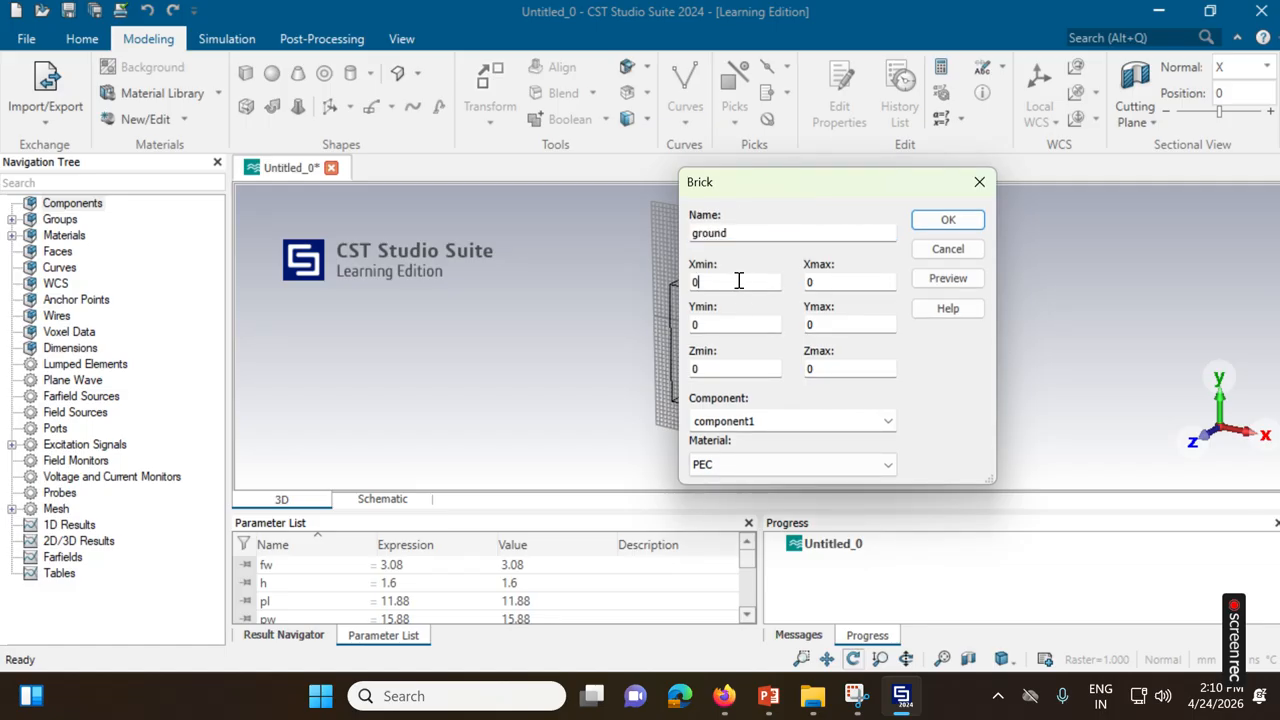
key(BackSpace)
text(-sw/2)
key(Tab)
text(sw/2)
key(Tab)
Set the ground brick's Y range from -sl/2 to sl/2 and its upper Z limit to t
text(-s)
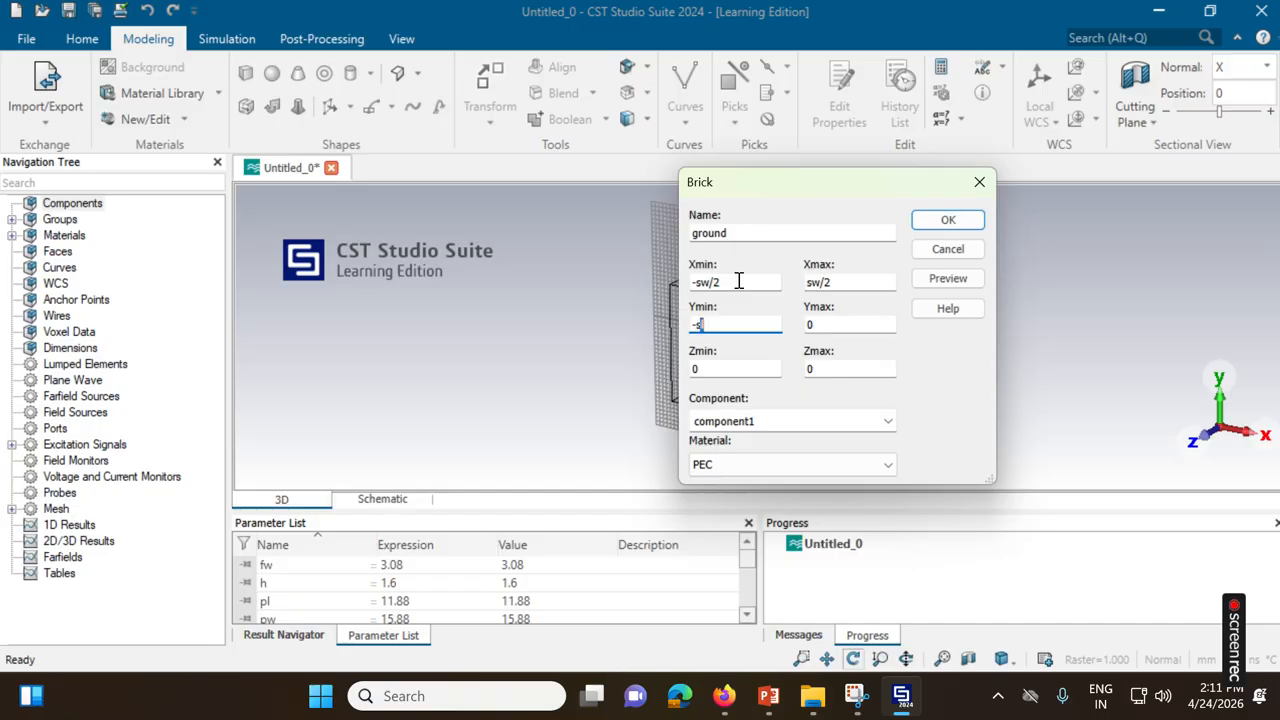
text(l/2)
key(Tab)
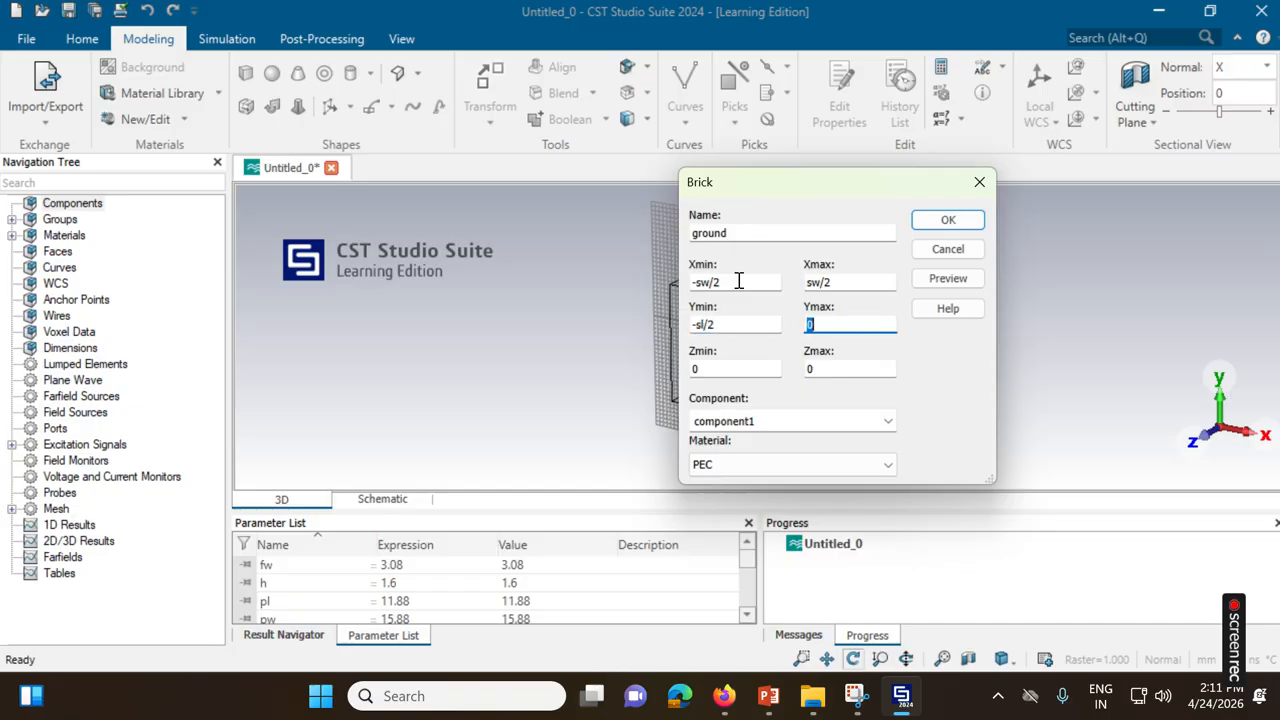
text(sl/2)
key(Tab)
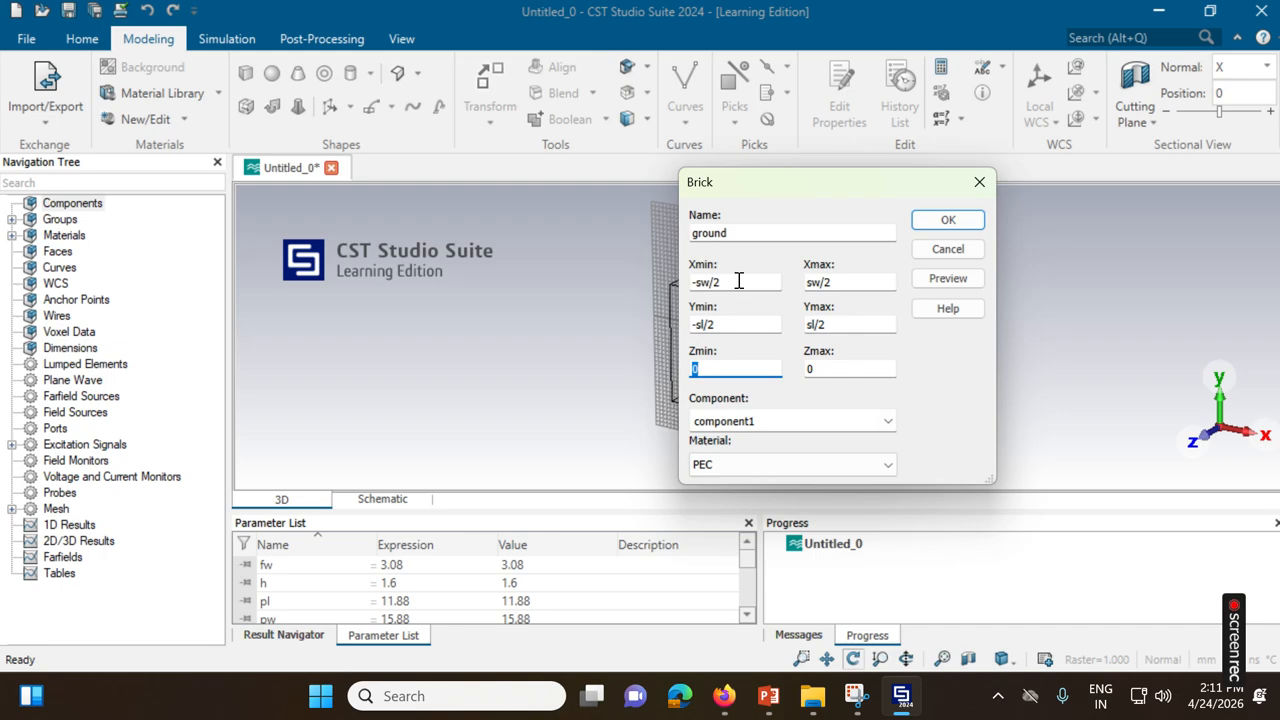
key(Tab)
text(t)
Load Copper (annealed) from the material library as the ground's material and create the brick
click(795, 467)
click(787, 497)
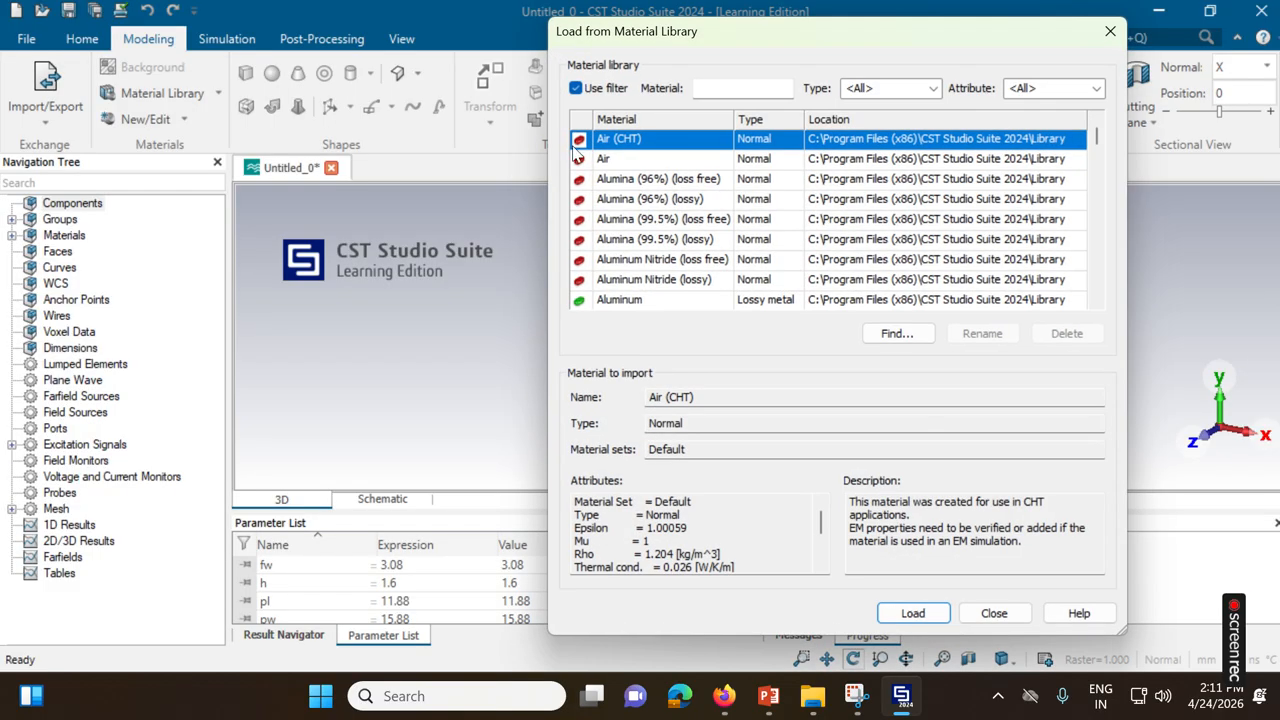
click(708, 90)
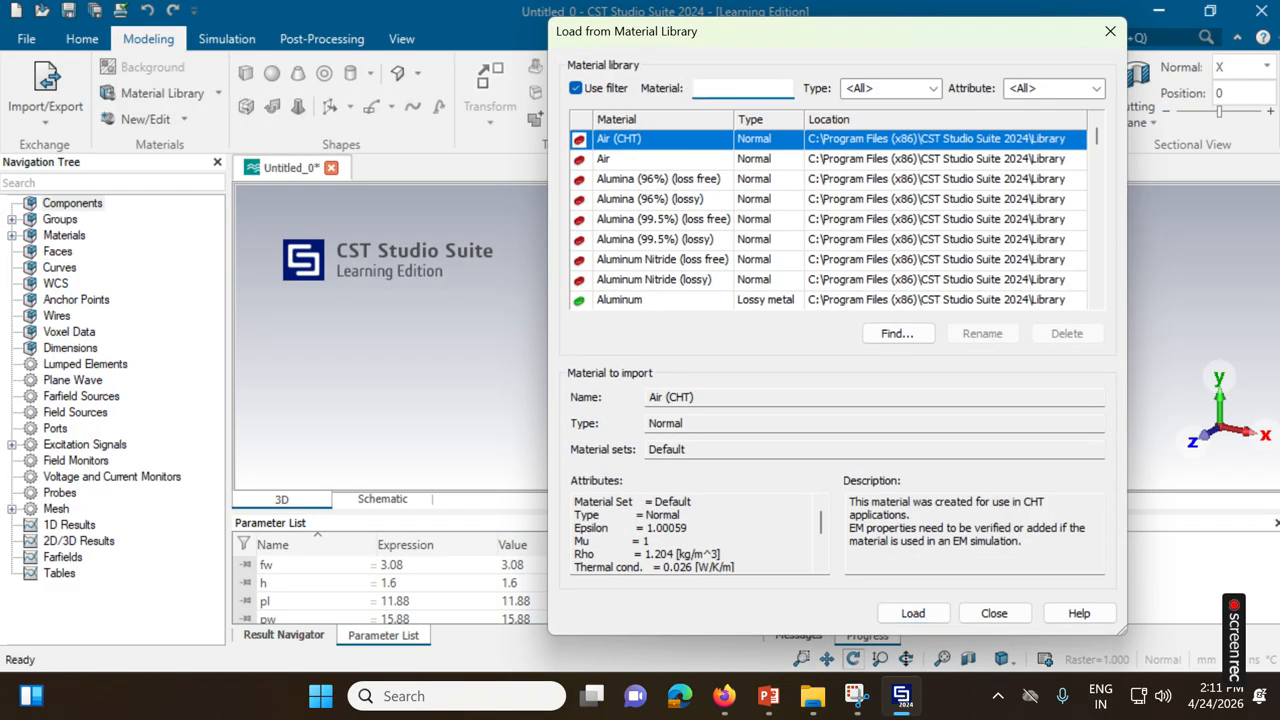
text(copp)
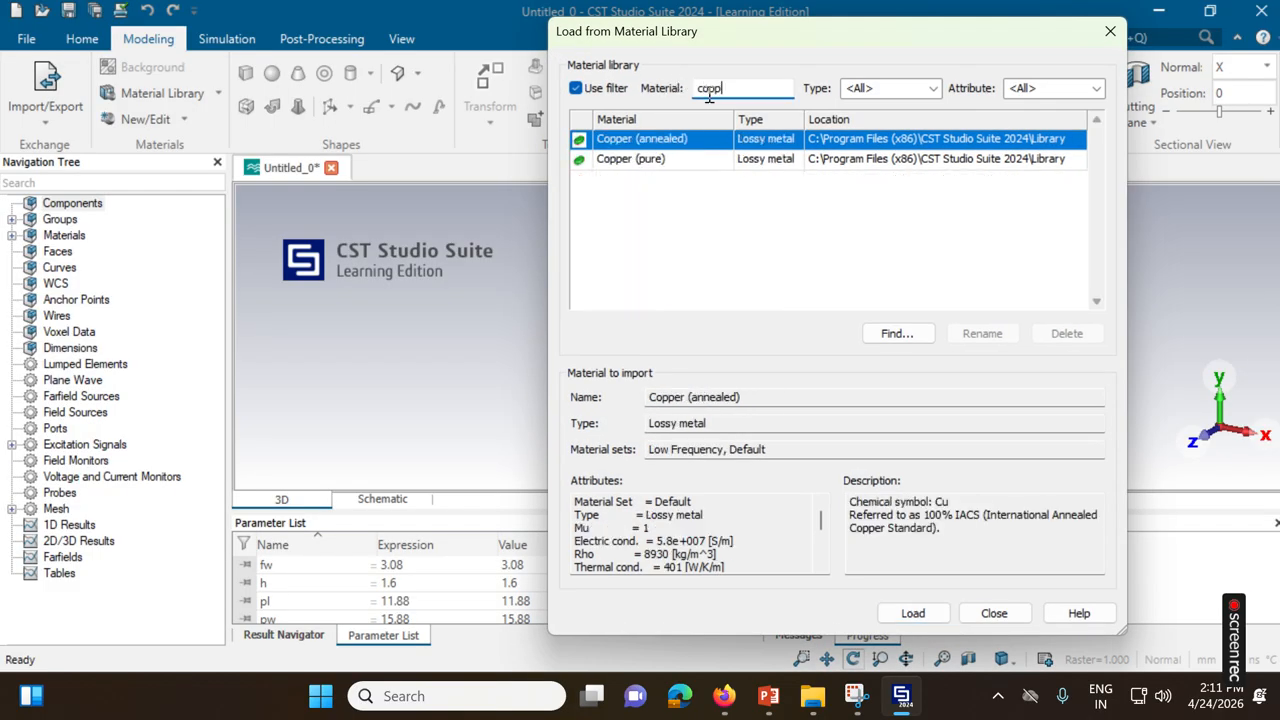
click(672, 145)
click(912, 613)
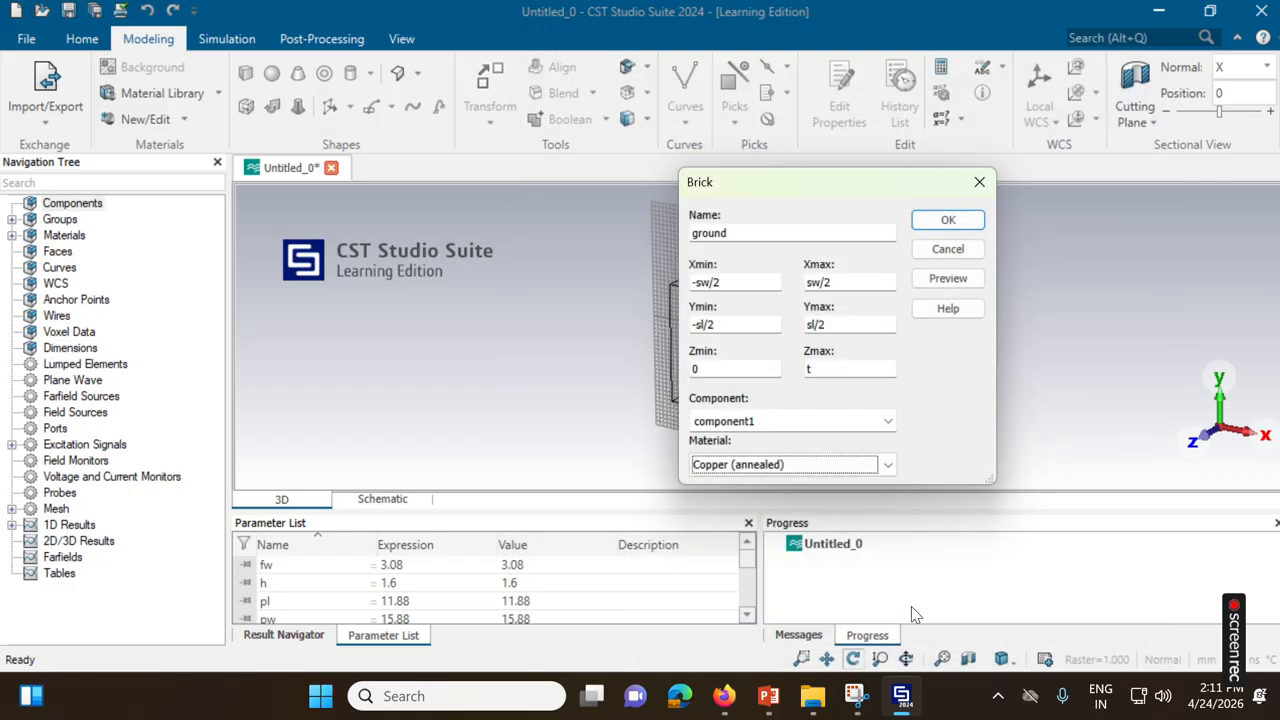
click(946, 219)
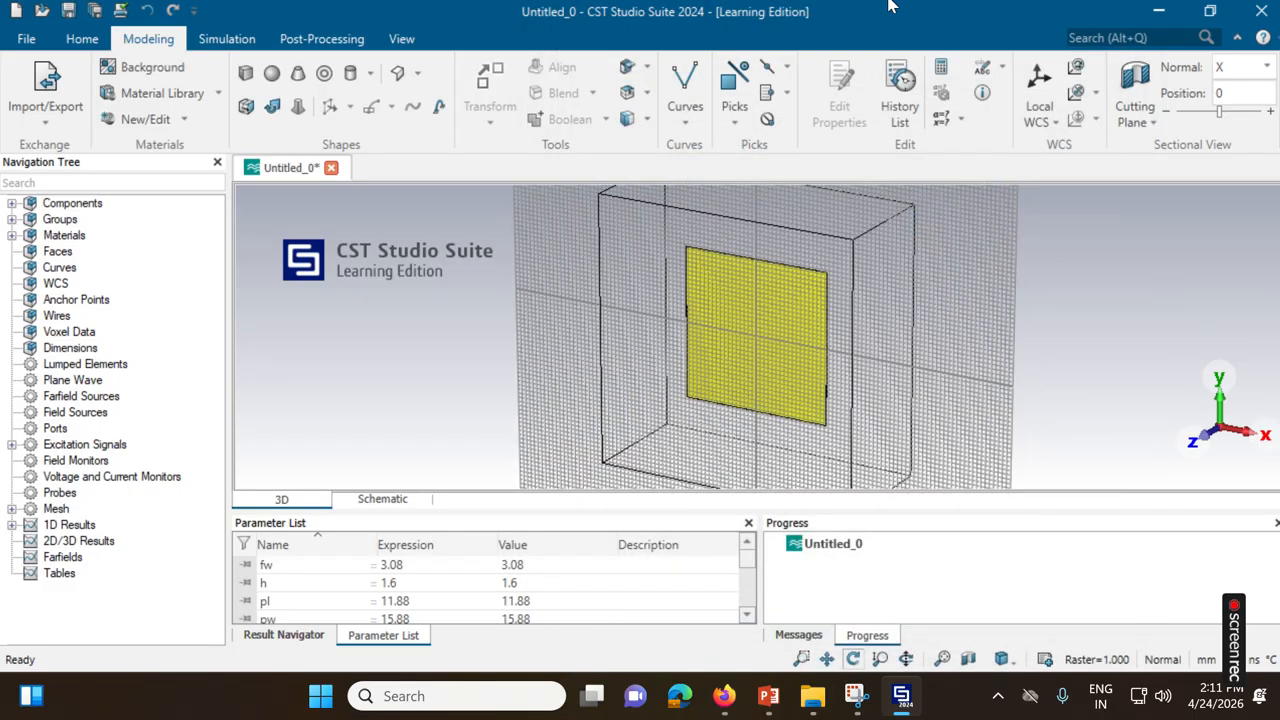
Start another brick defined by numeric entry and name it substrate
scroll(745, 358, up, 3)
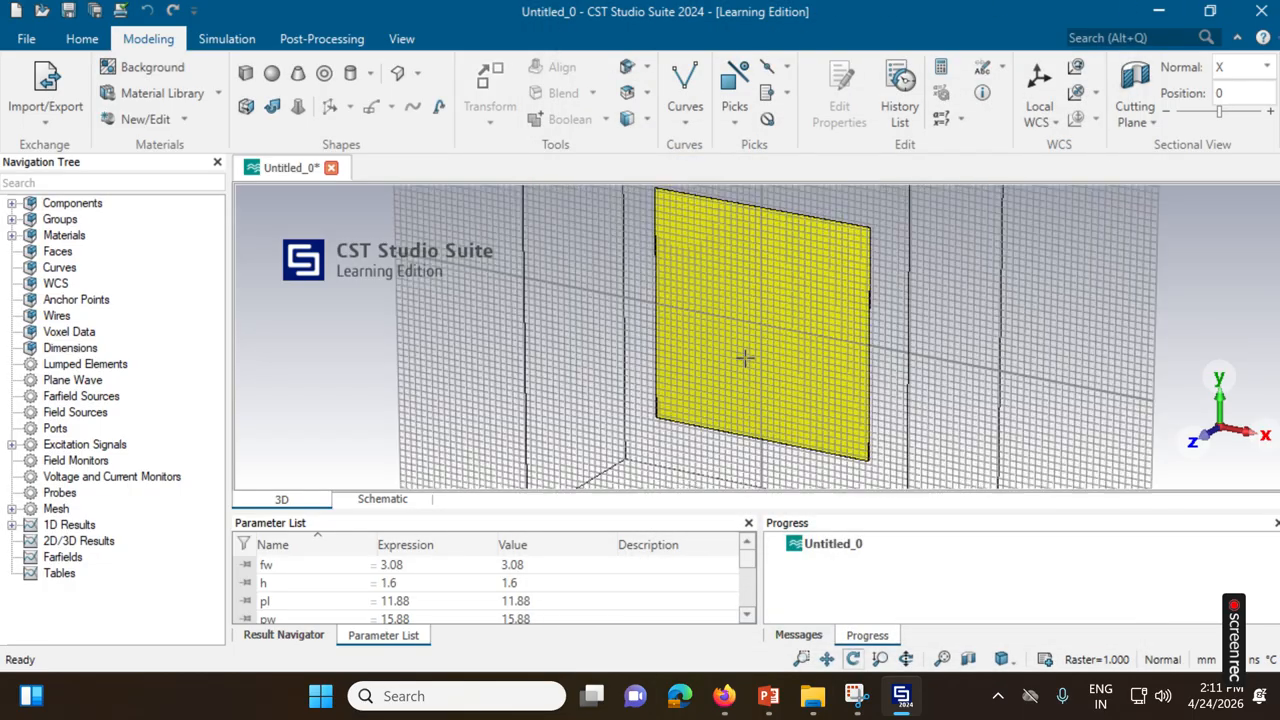
click(245, 73)
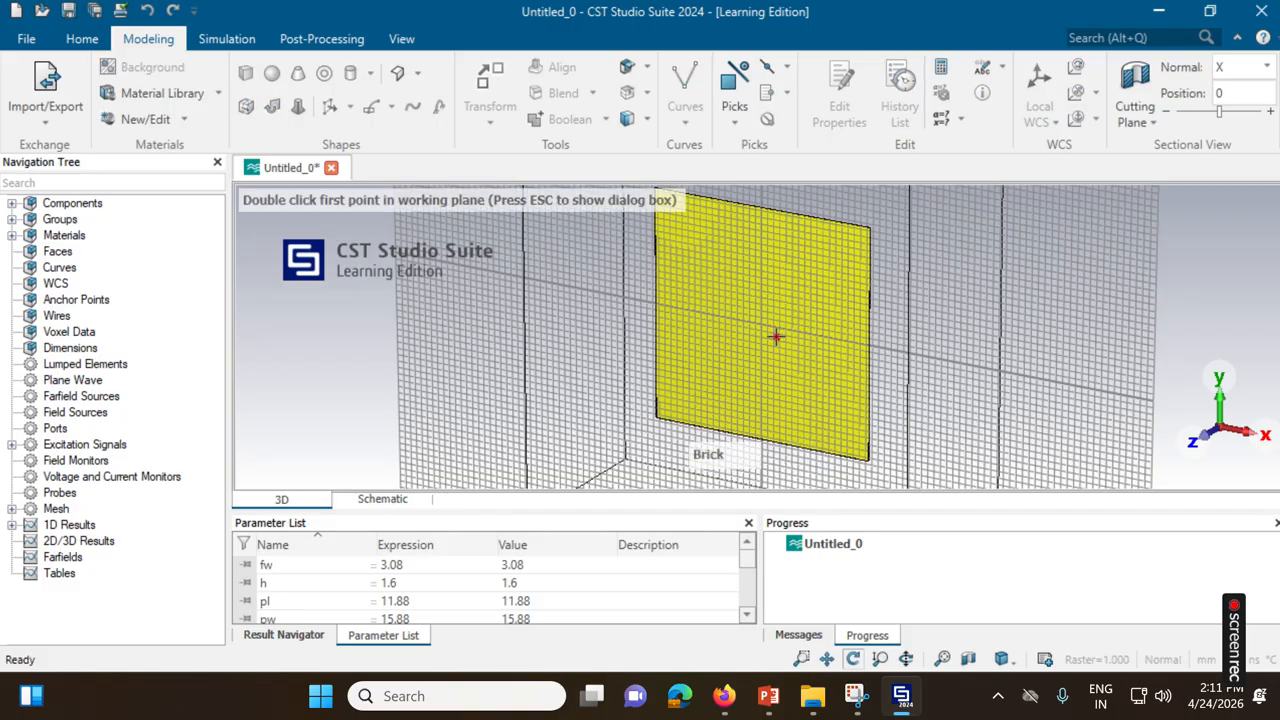
key(Escape)
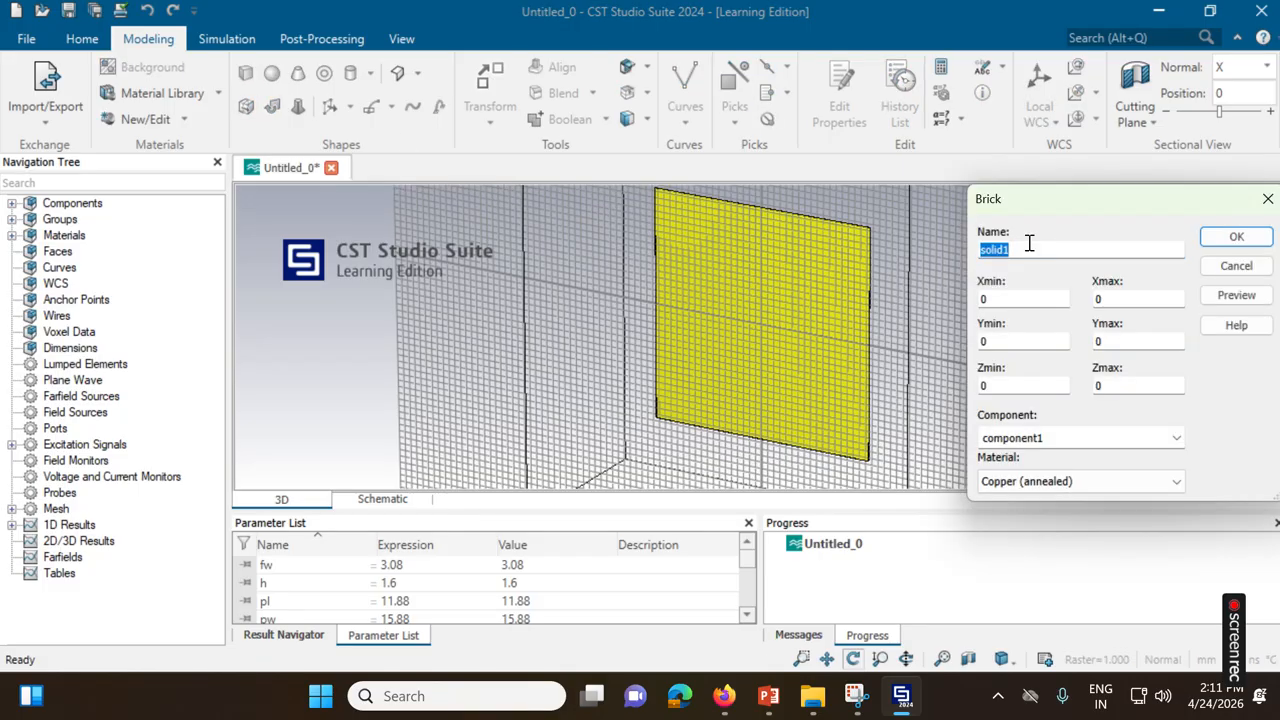
text(substrate)
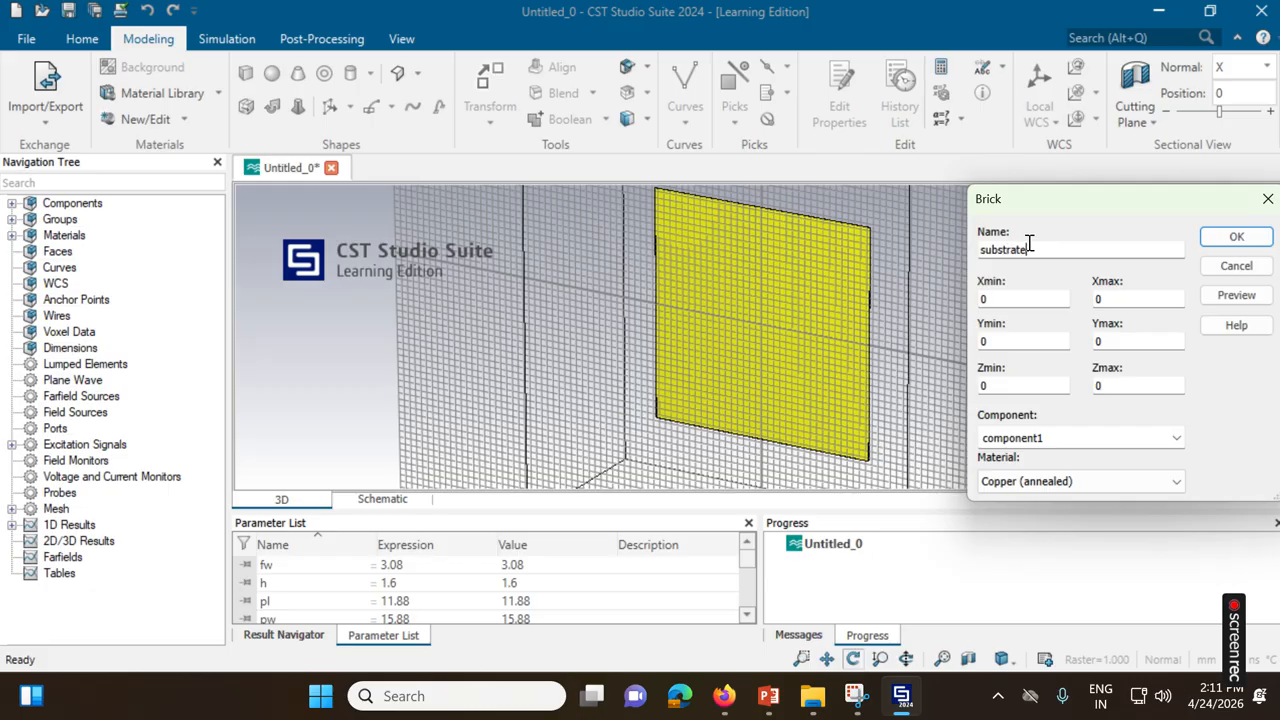
Set the substrate brick's X range from -sw/2 to sw/2
click(1030, 299)
key(BackSpace)
text(-sw/2SW/2)
key(Tab)
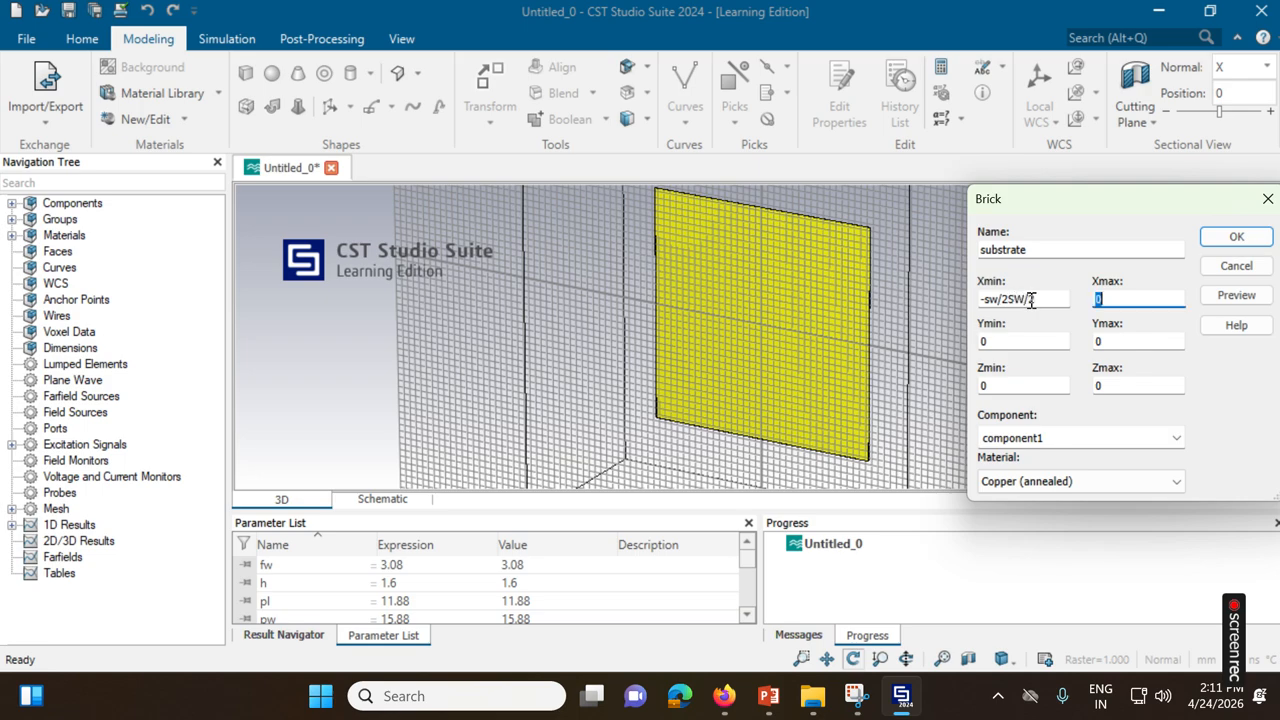
click(1030, 300)
key(BackSpace)
key(BackSpace)
key(BackSpace)
key(BackSpace)
key(Tab)
text(sw/2)
key(Tab)
Set the substrate brick's Y range from -sl/2 to sl/2 and its Z range from t to t+h
text(-)
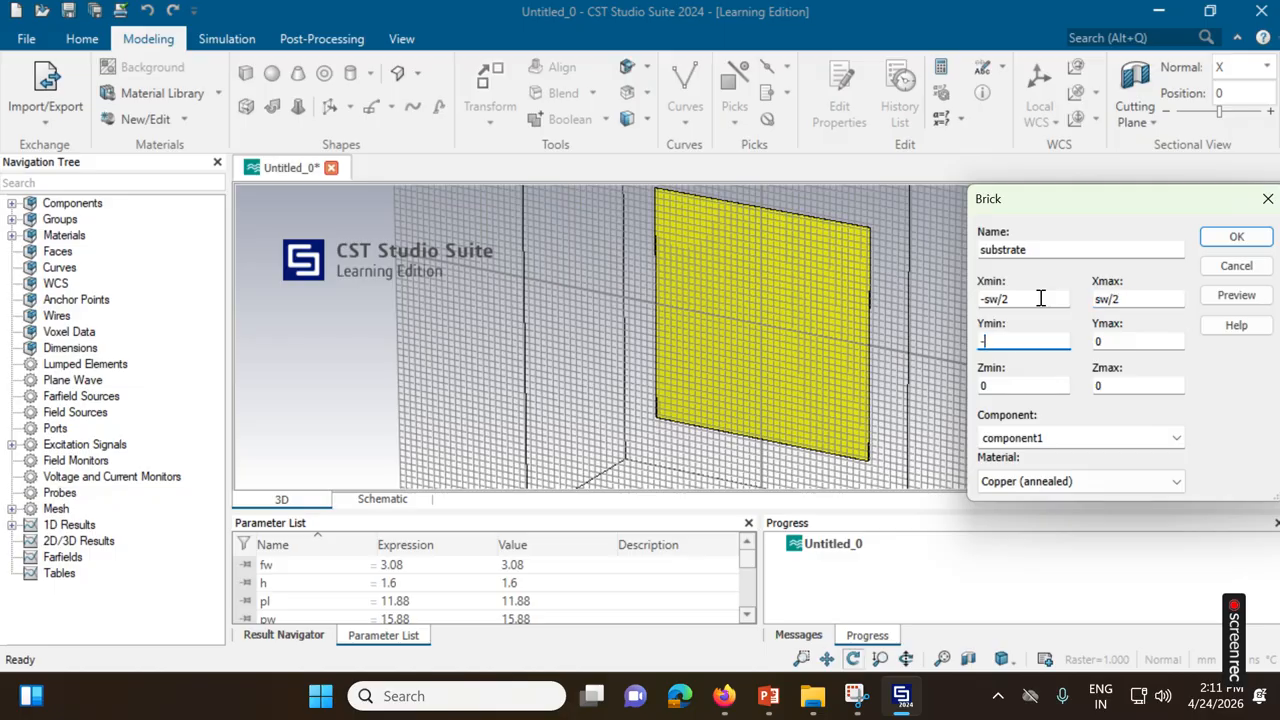
text(sl/2)
key(Tab)
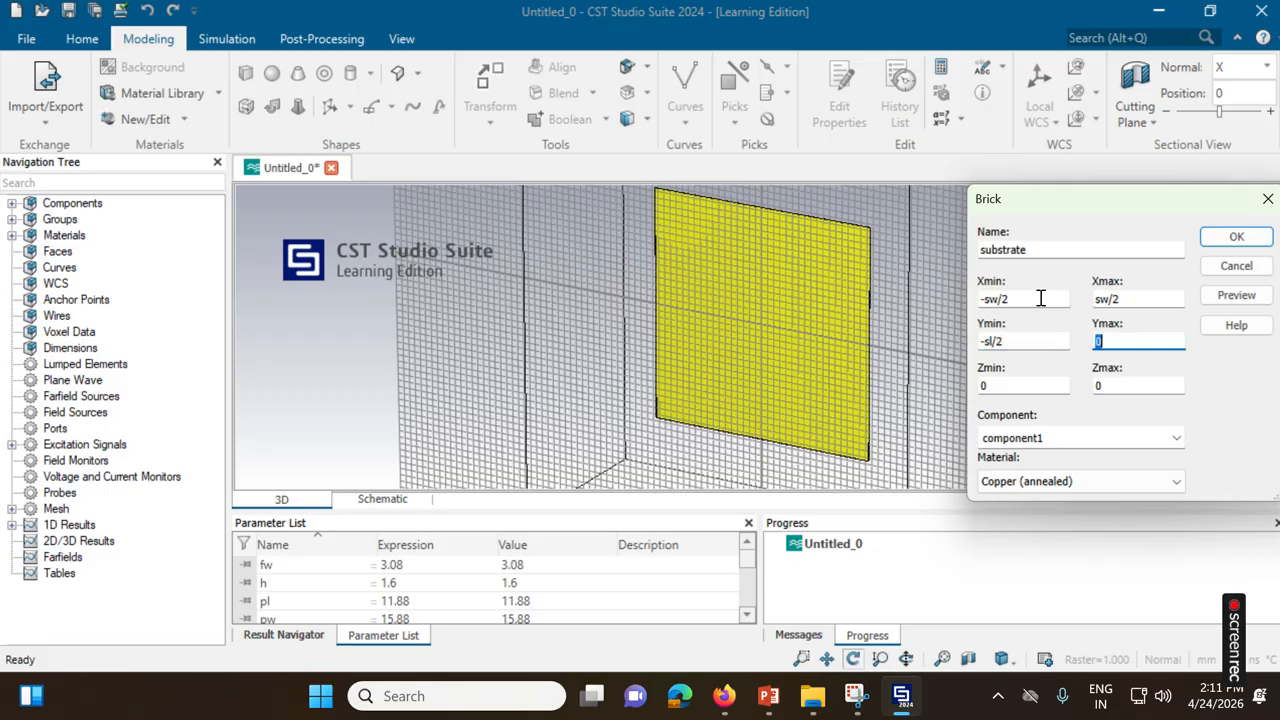
text(sl/2)
key(Tab)
text(t)
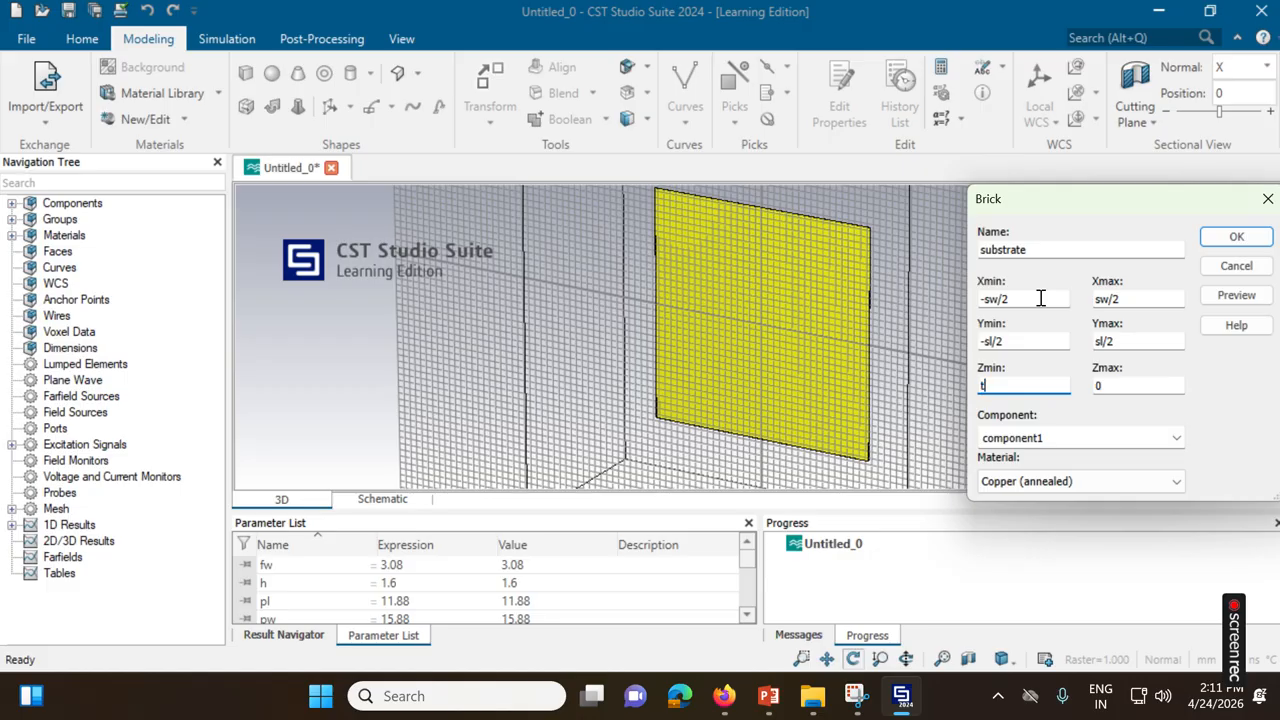
key(Tab)
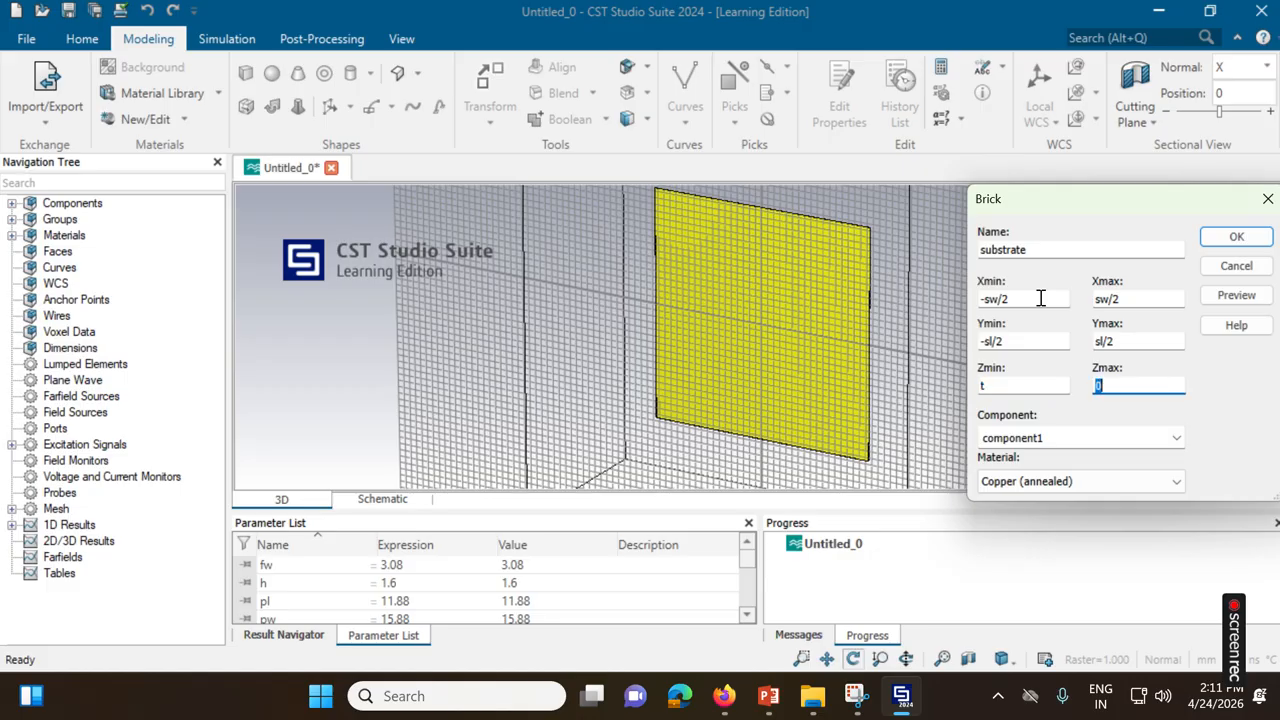
text(t+h)
Load FR-4 (lossy) from the material library as the substrate's material and create the brick
click(1062, 484)
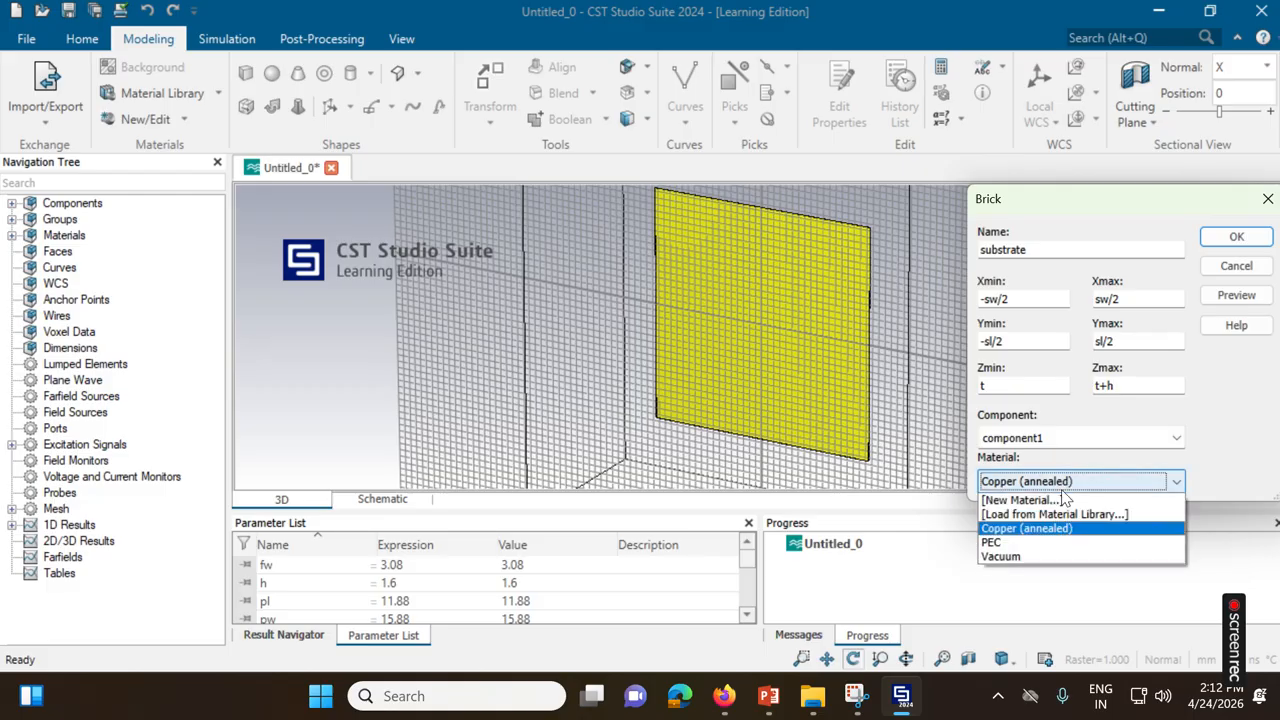
click(1062, 516)
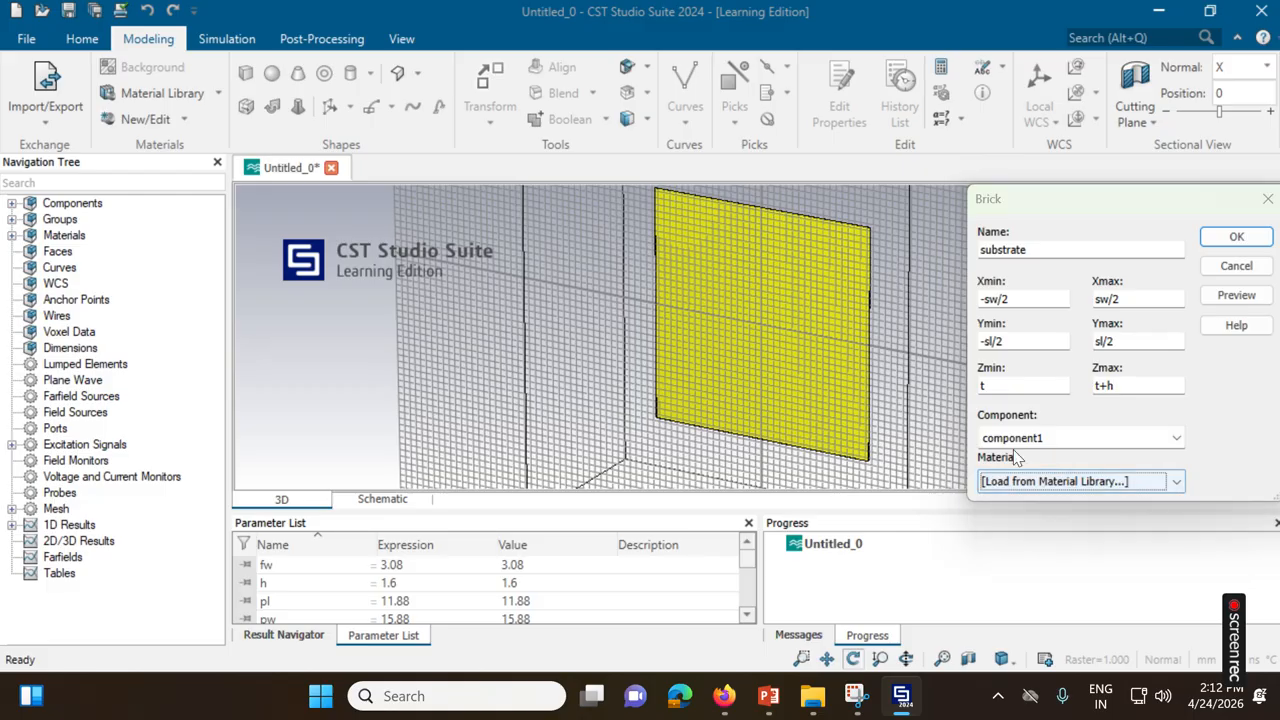
click(881, 103)
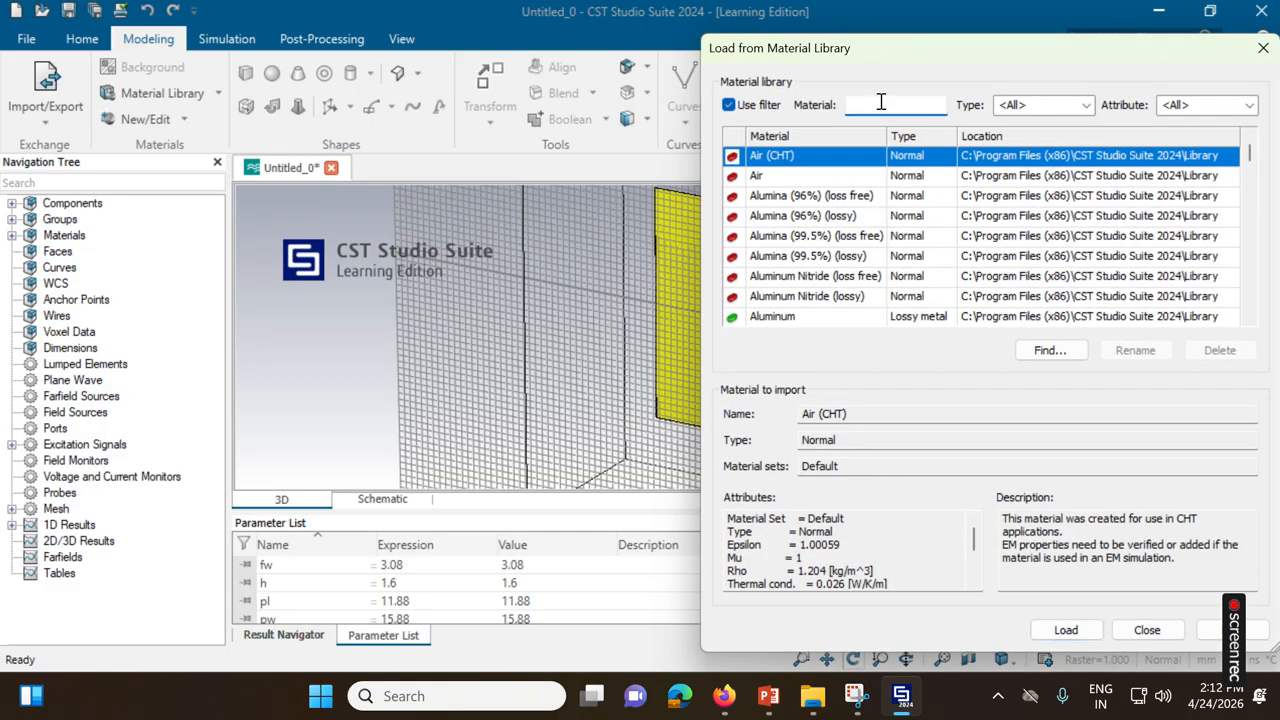
text(fr)
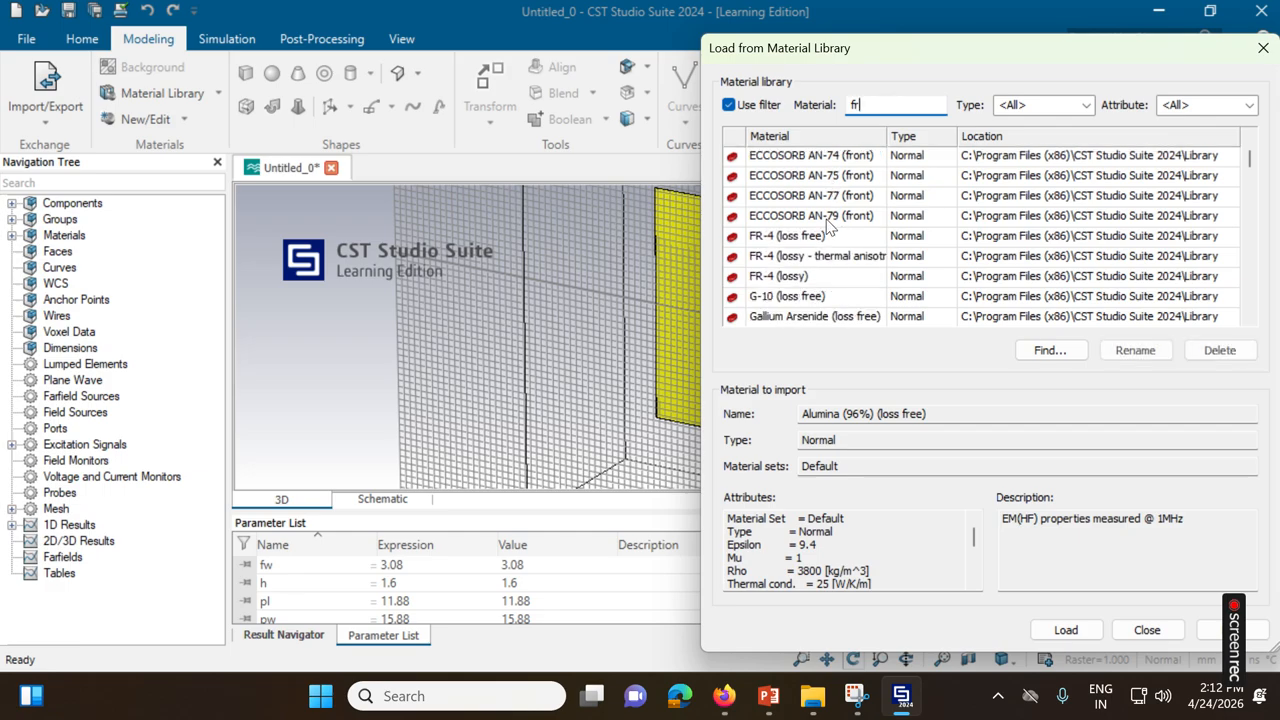
click(800, 236)
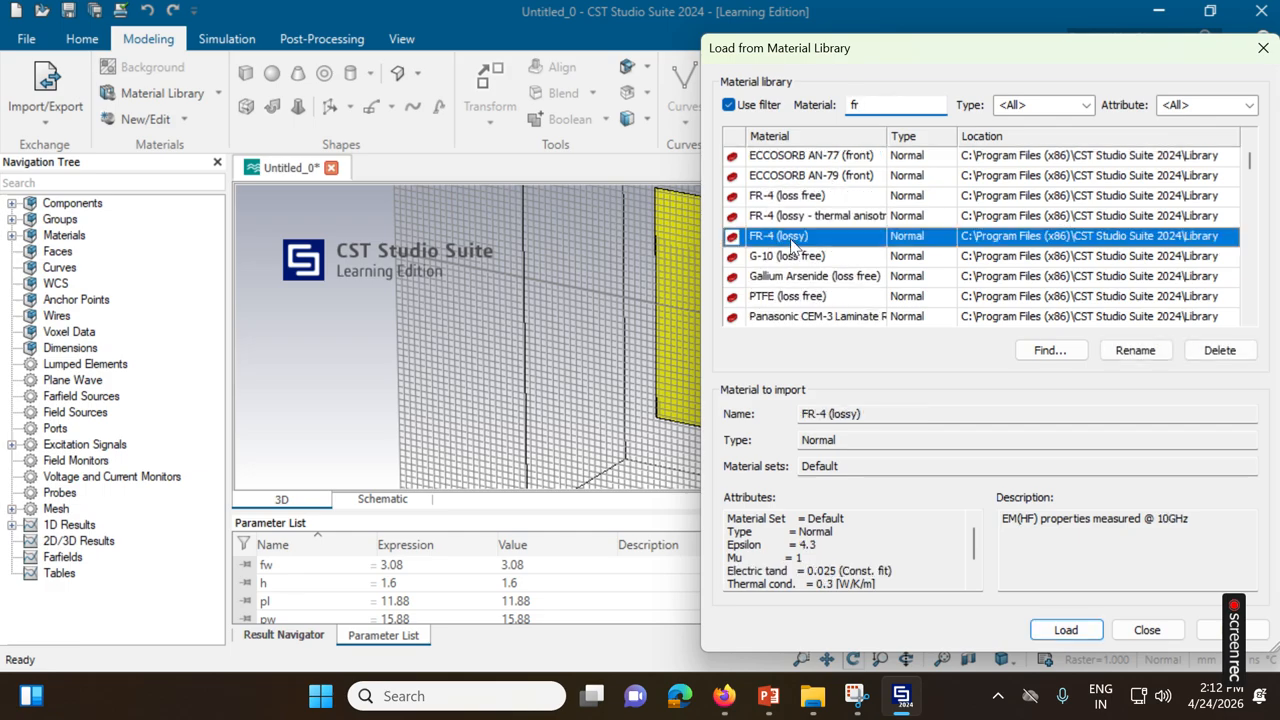
click(1045, 634)
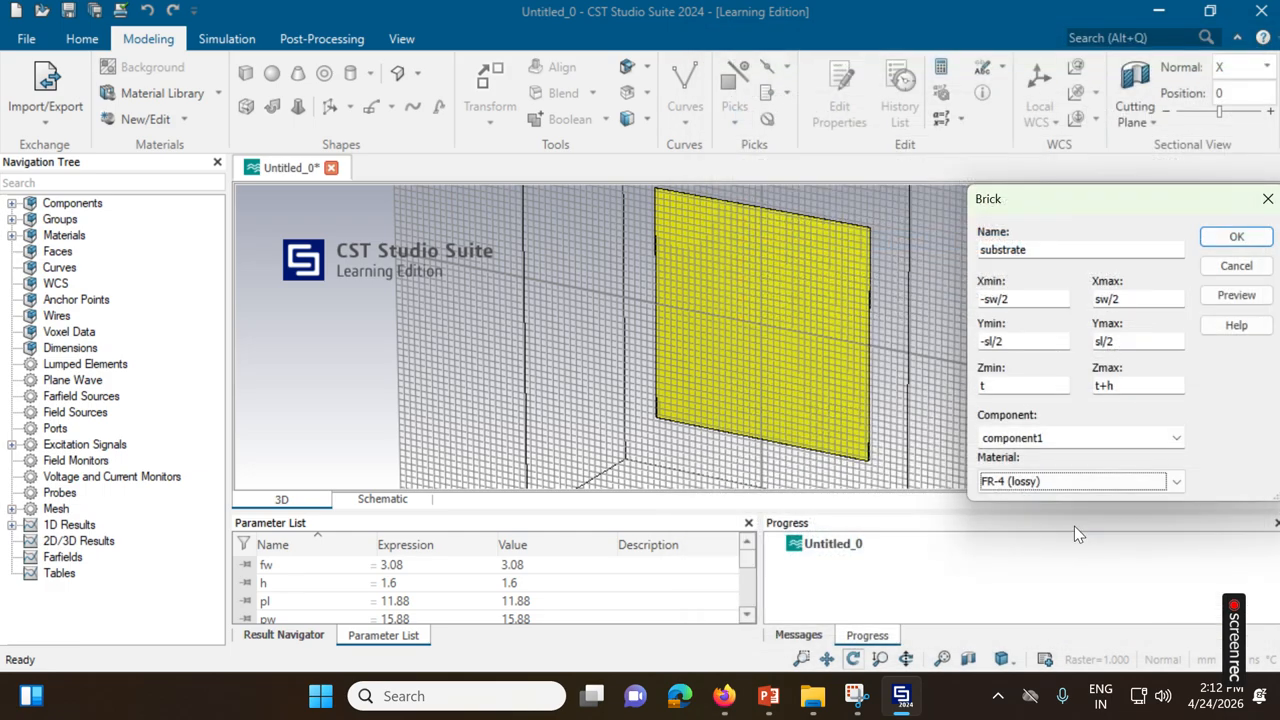
click(1233, 237)
Start a third brick defined by numeric entry and name it patch
mouse_move(860, 348)
mouse_down()
mouse_move(826, 338)
mouse_move(843, 331)
mouse_up()
drag(853, 275, 861, 273)
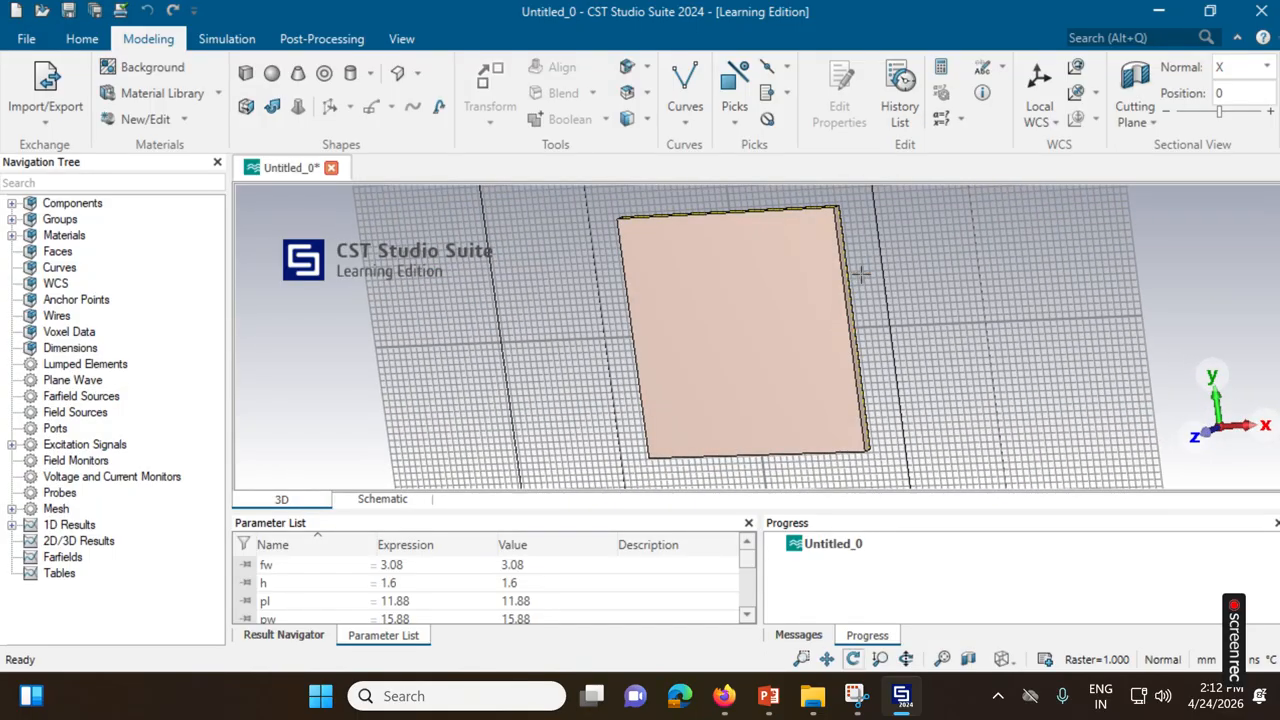
click(245, 74)
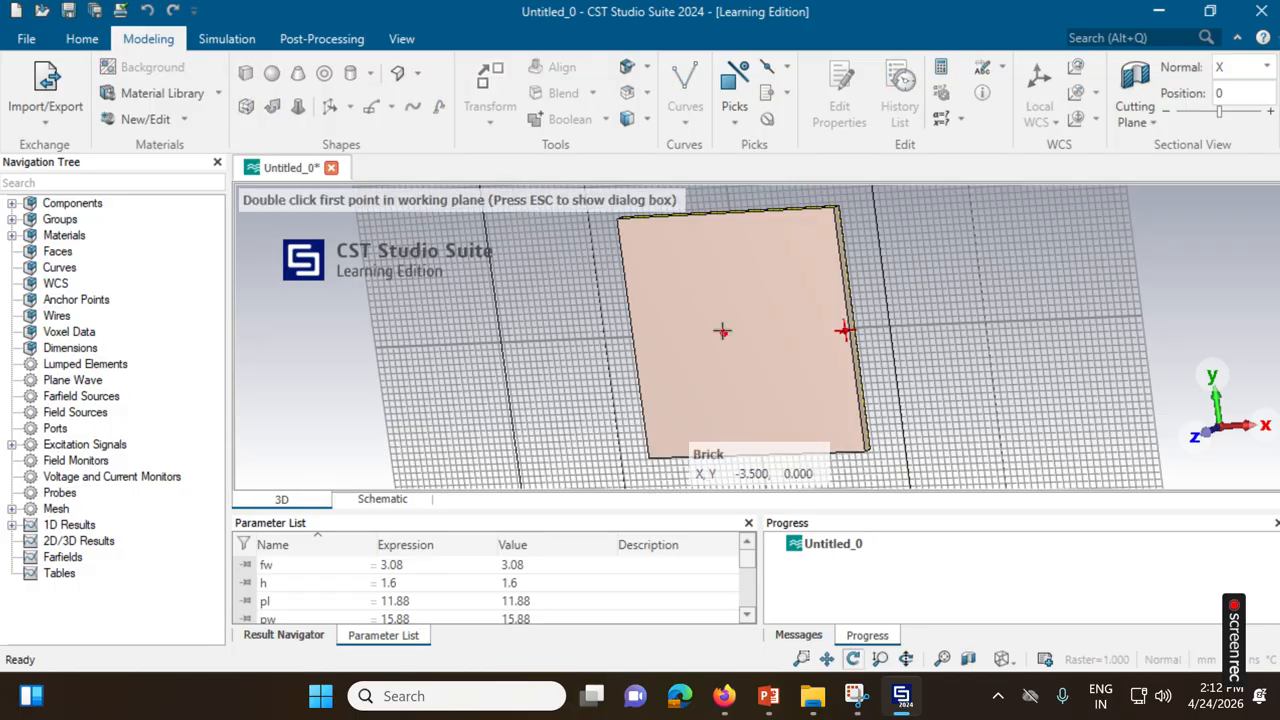
key(Escape)
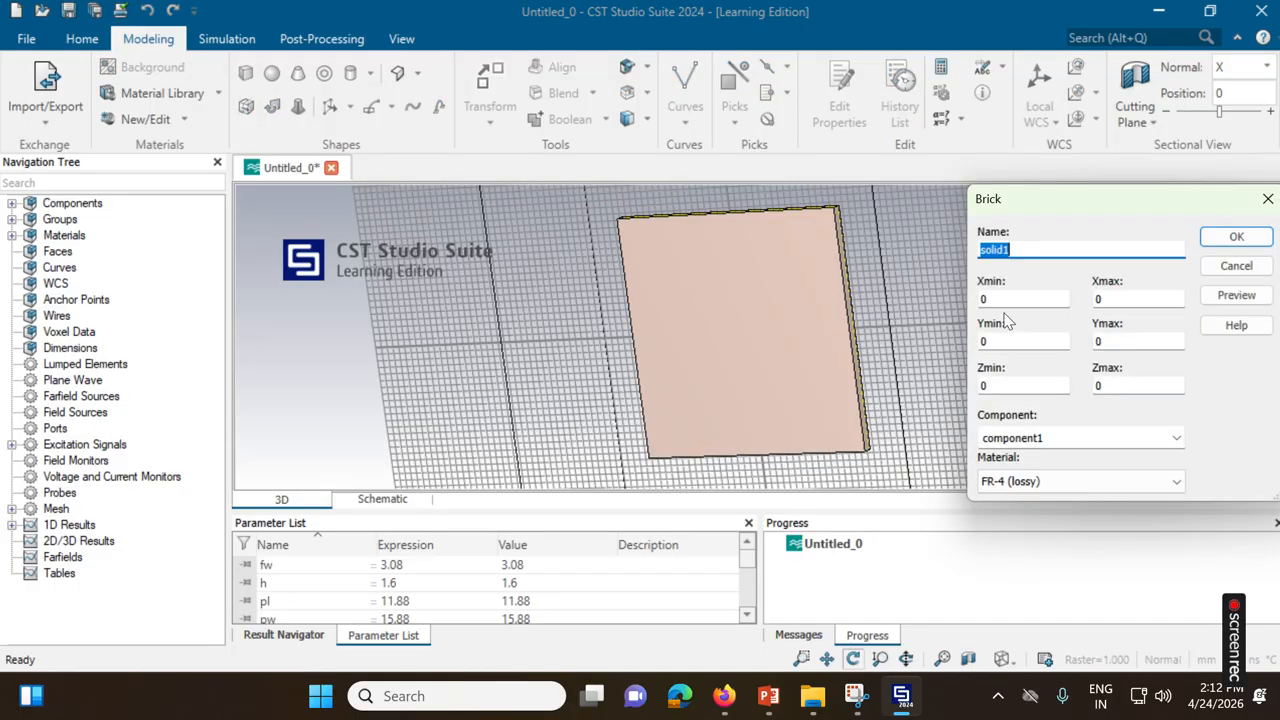
text(patch)
key(Tab)
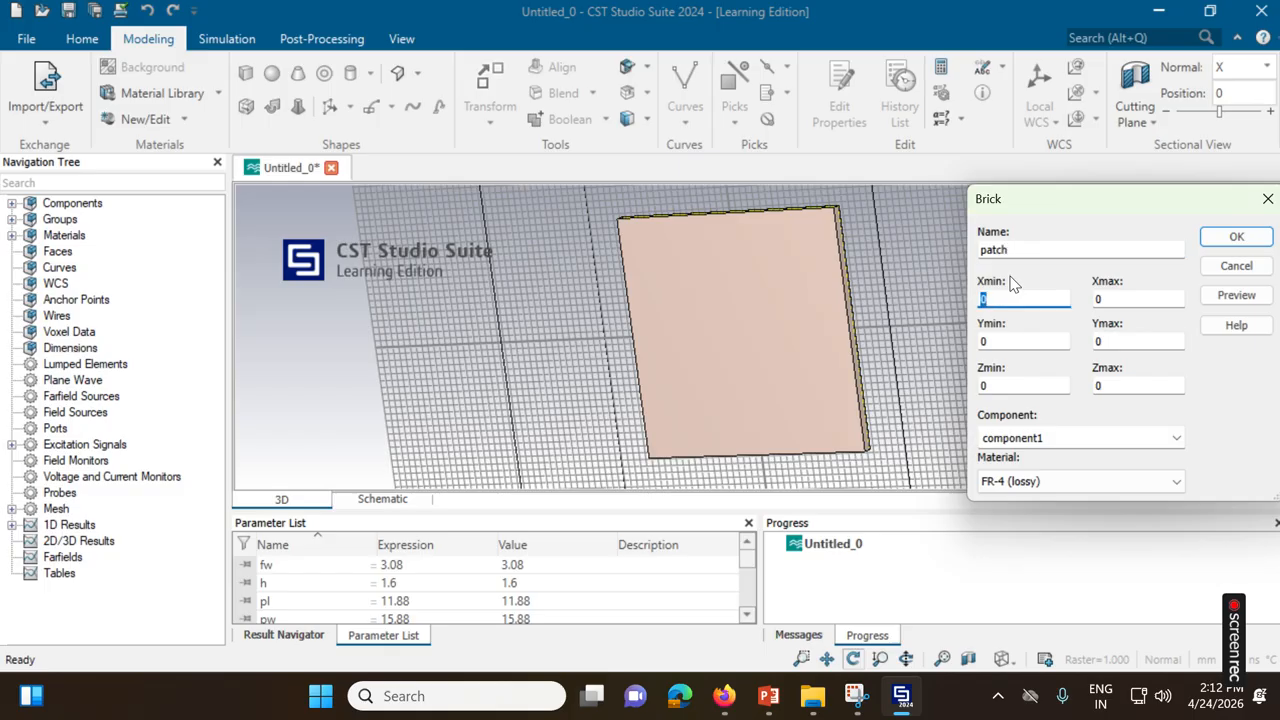
Set the patch brick's X range from -pw/2 to pw/2 and its Y range from -pl/2 to pl/2
text(-pw/2)
key(Tab)
text(pw/2)
key(Tab)
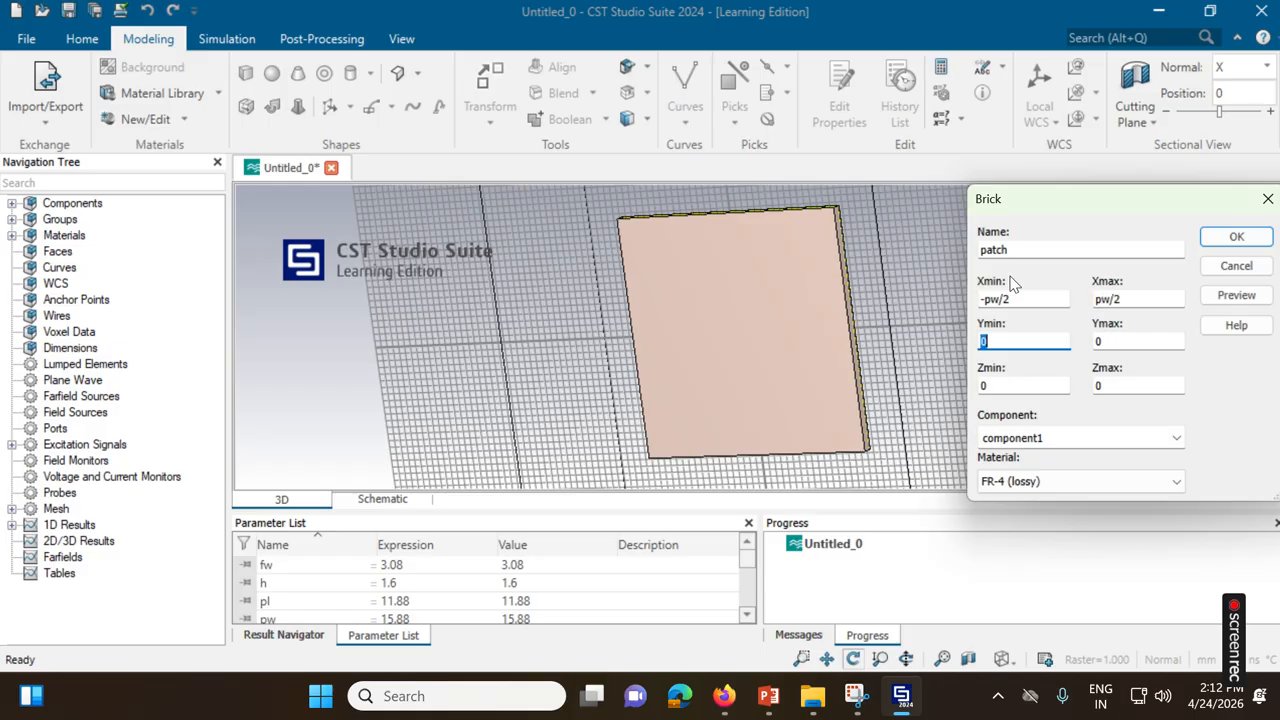
text(-pl/2)
key(Tab)
text(pl/2)
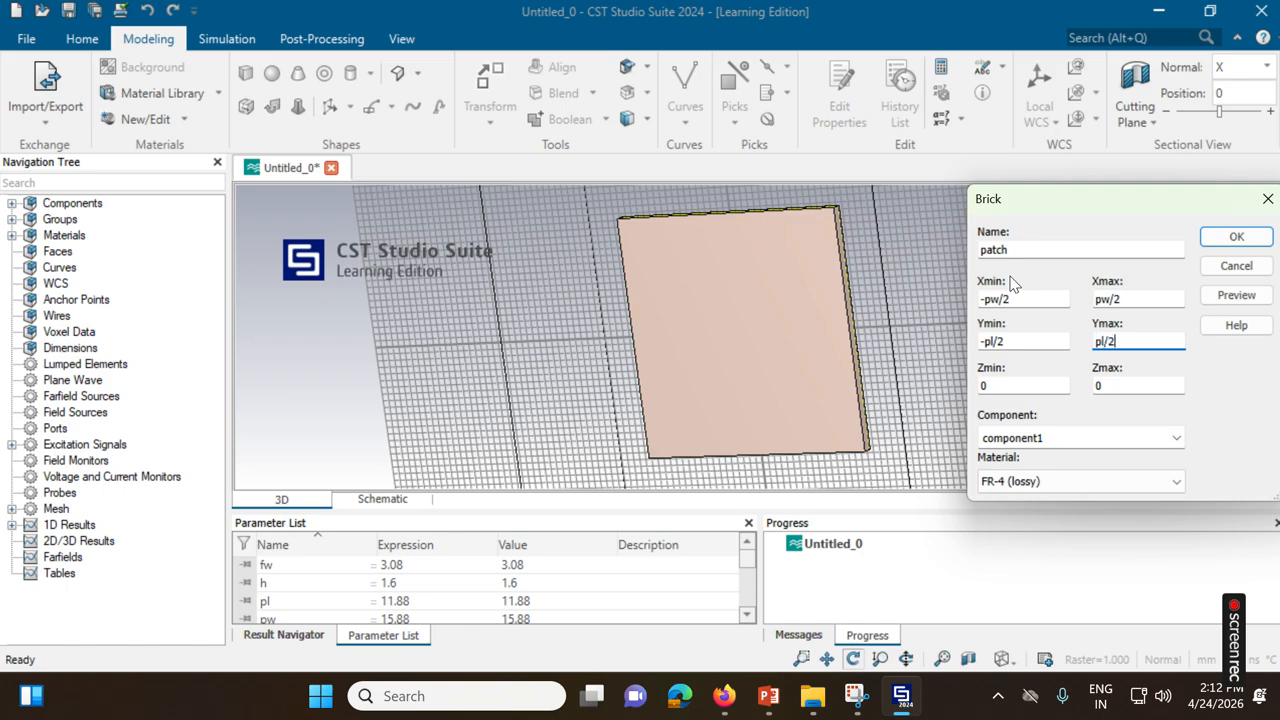
Set the patch brick's Z range from t+h to t+h+t and create it in Copper (annealed)
key(Tab)
text(t+h)
key(Tab)
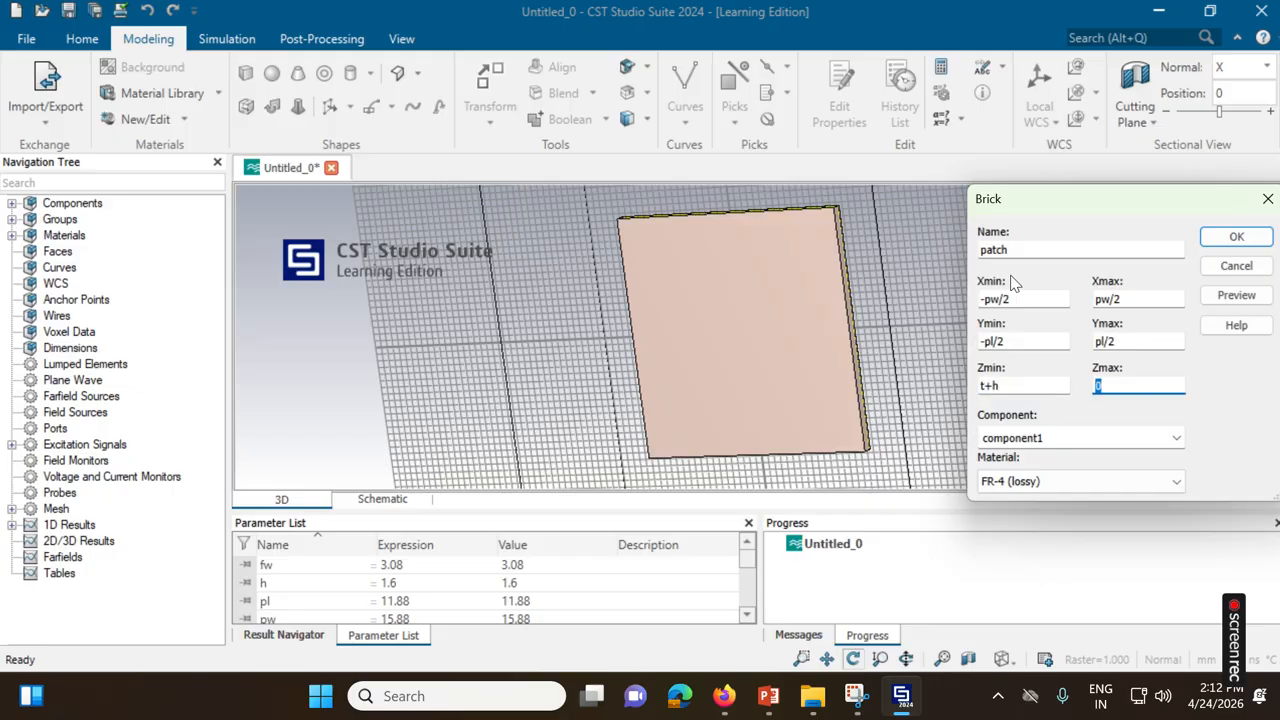
text(t+h+t)
click(1033, 480)
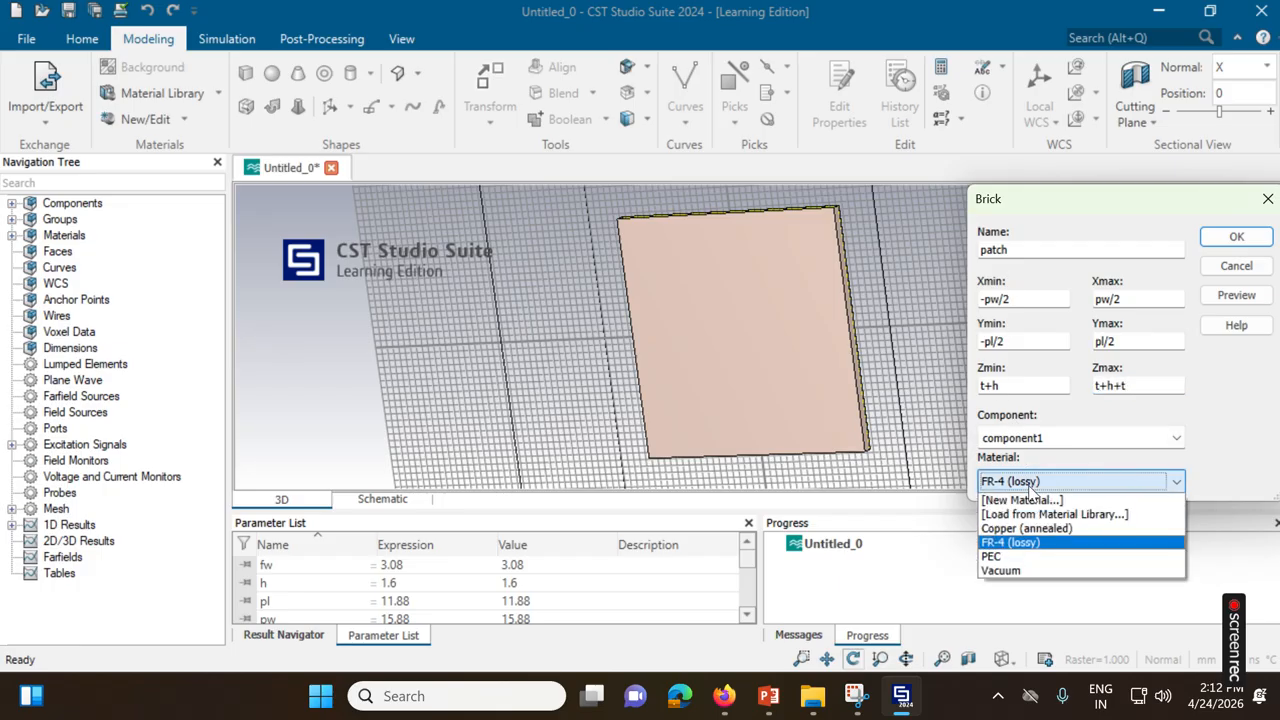
click(1030, 528)
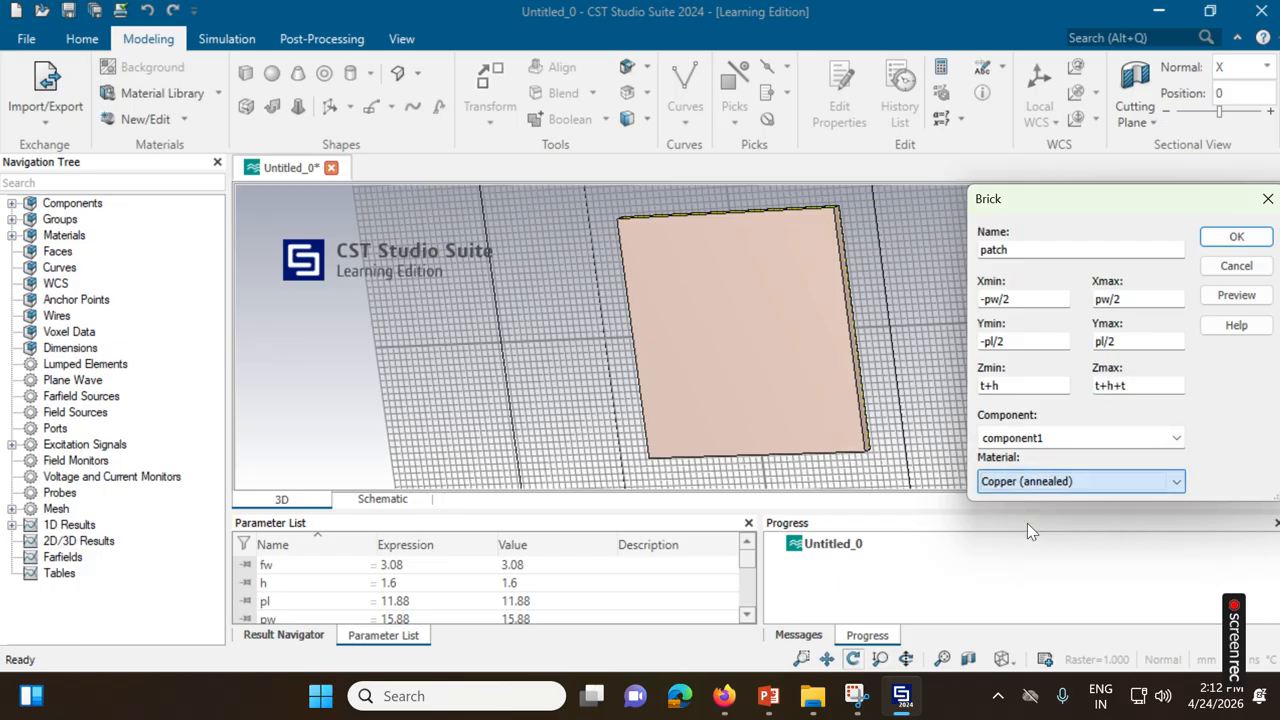
click(1218, 234)
Start a fourth brick defined by numeric entry and name it quarterwave transformer
drag(843, 329, 909, 334)
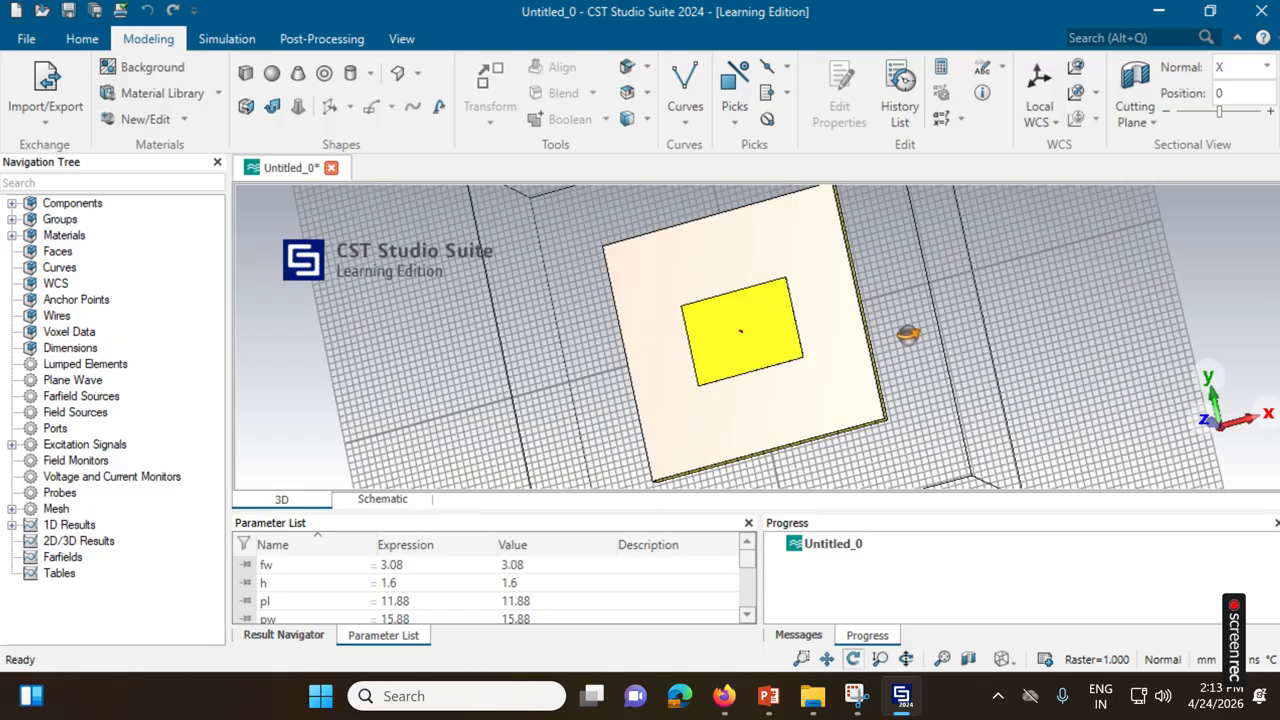
click(245, 73)
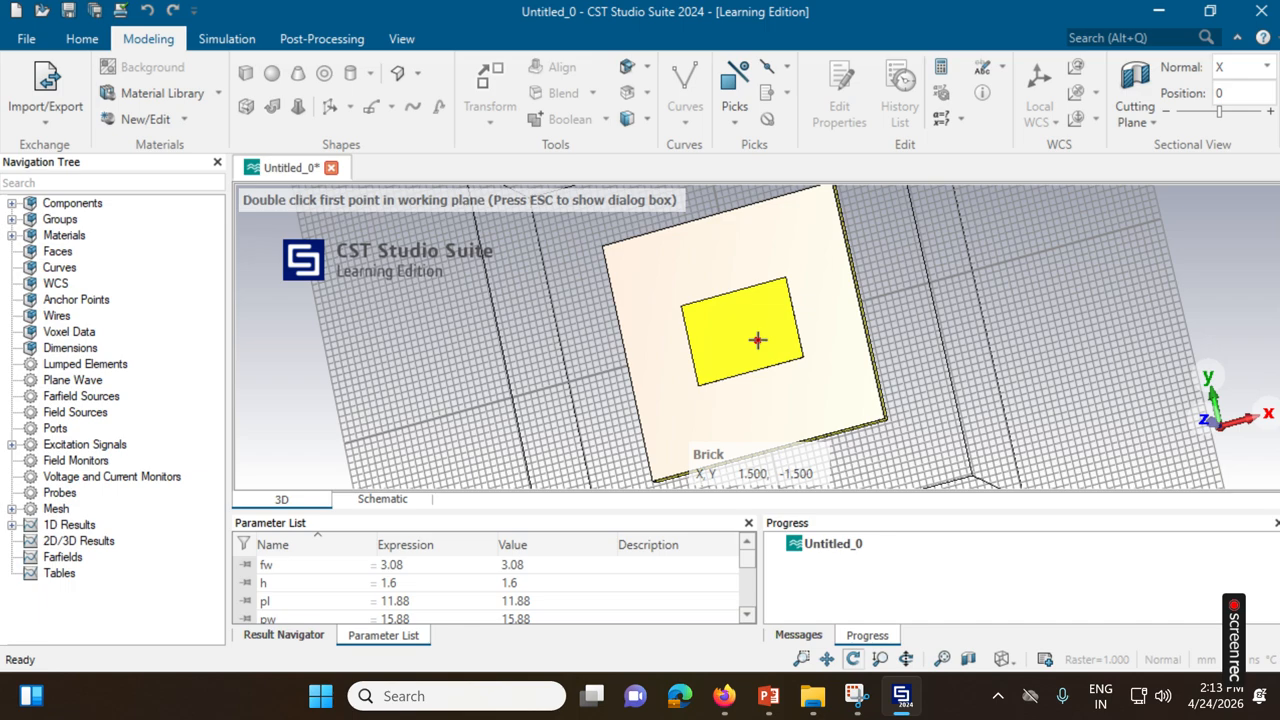
key(Escape)
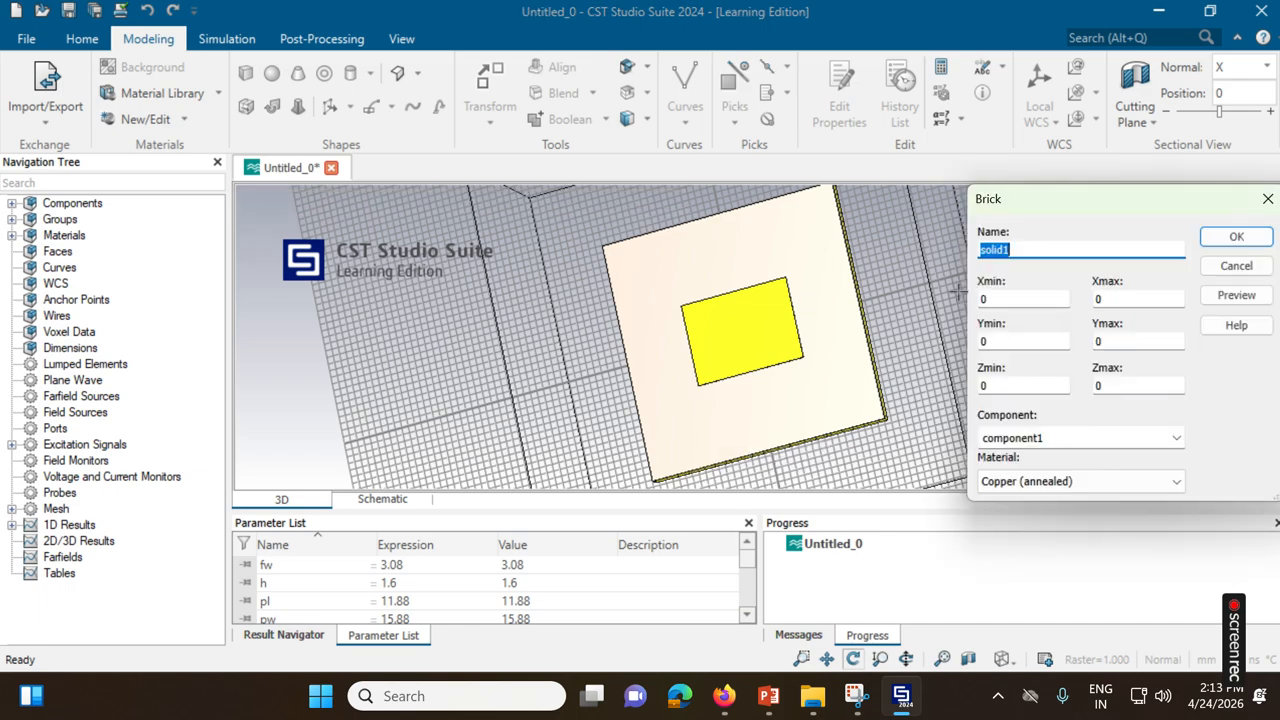
text(g)
text(uarterwa)
text(ve )
text(transf)
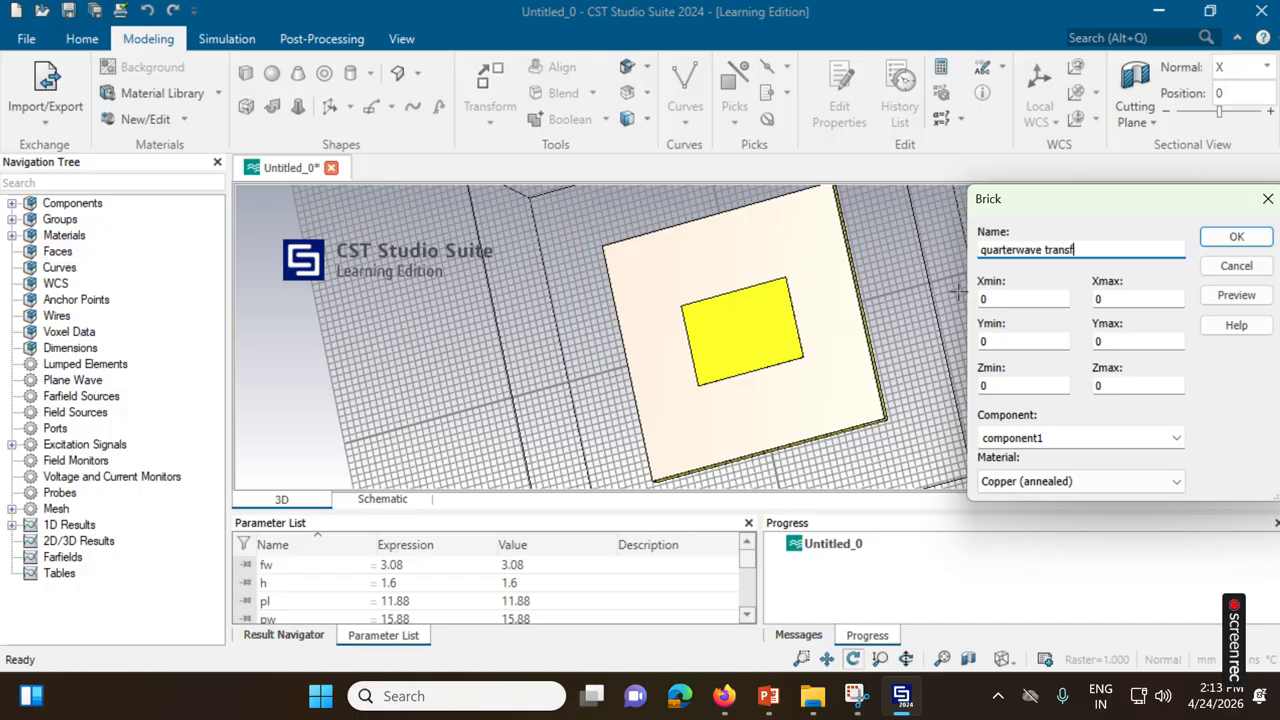
text(ormer)
Set the quarterwave transformer brick's X range from -qw/2 to qw/2
click(1008, 302)
key(BackSpace)
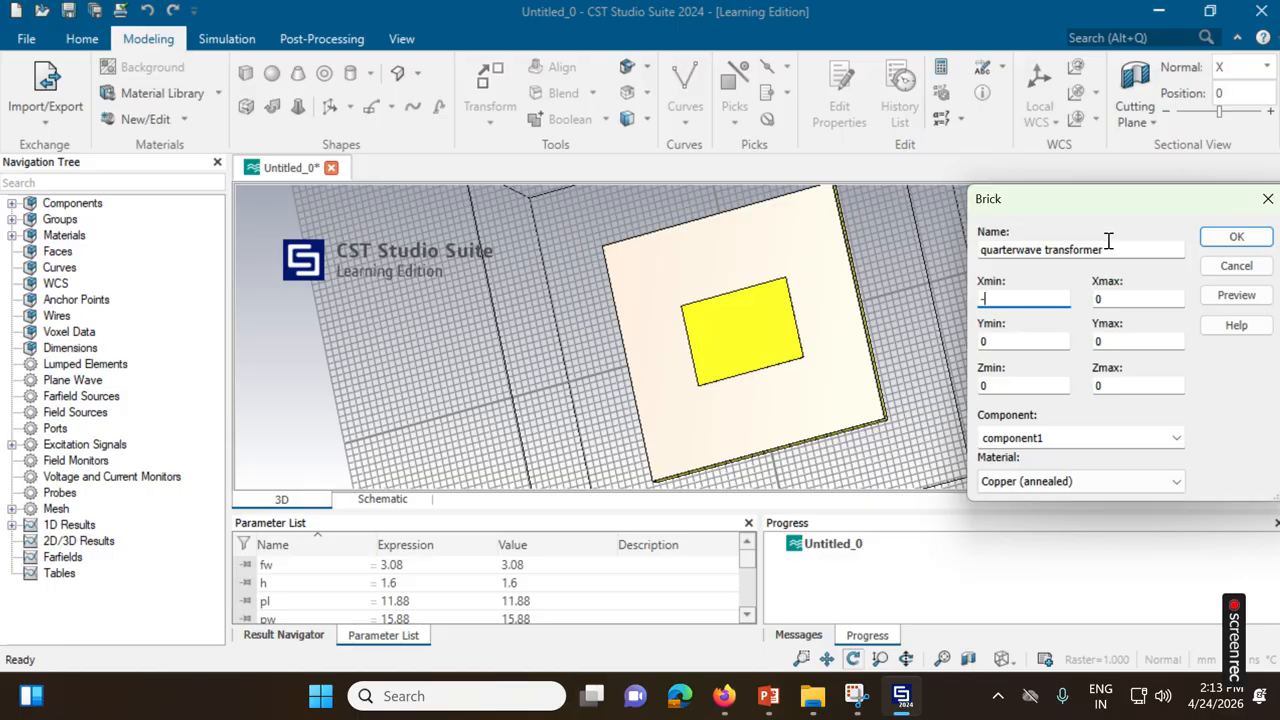
text(qw/2)
key(Tab)
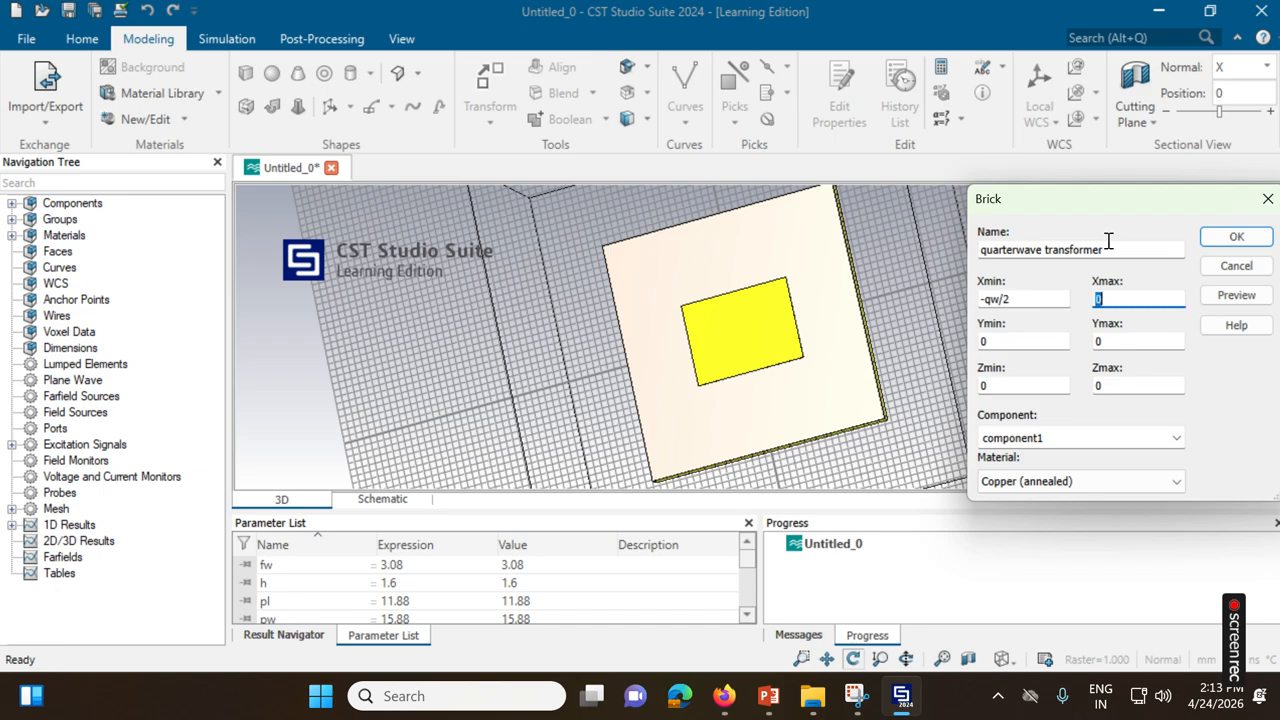
text(qw/2)
key(Tab)
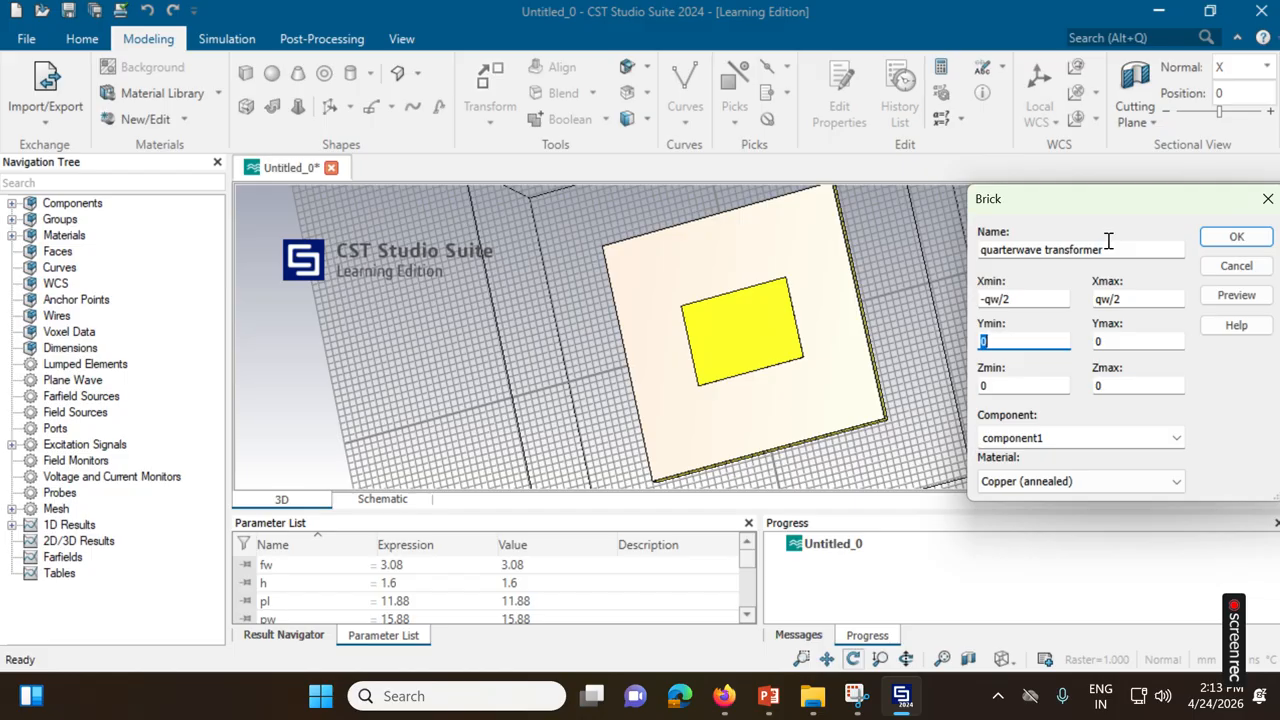
Set the quarterwave transformer brick's Y range from -pl/2 to -pl/2-ql
text(-pl/2)
key(Tab)
text(-)
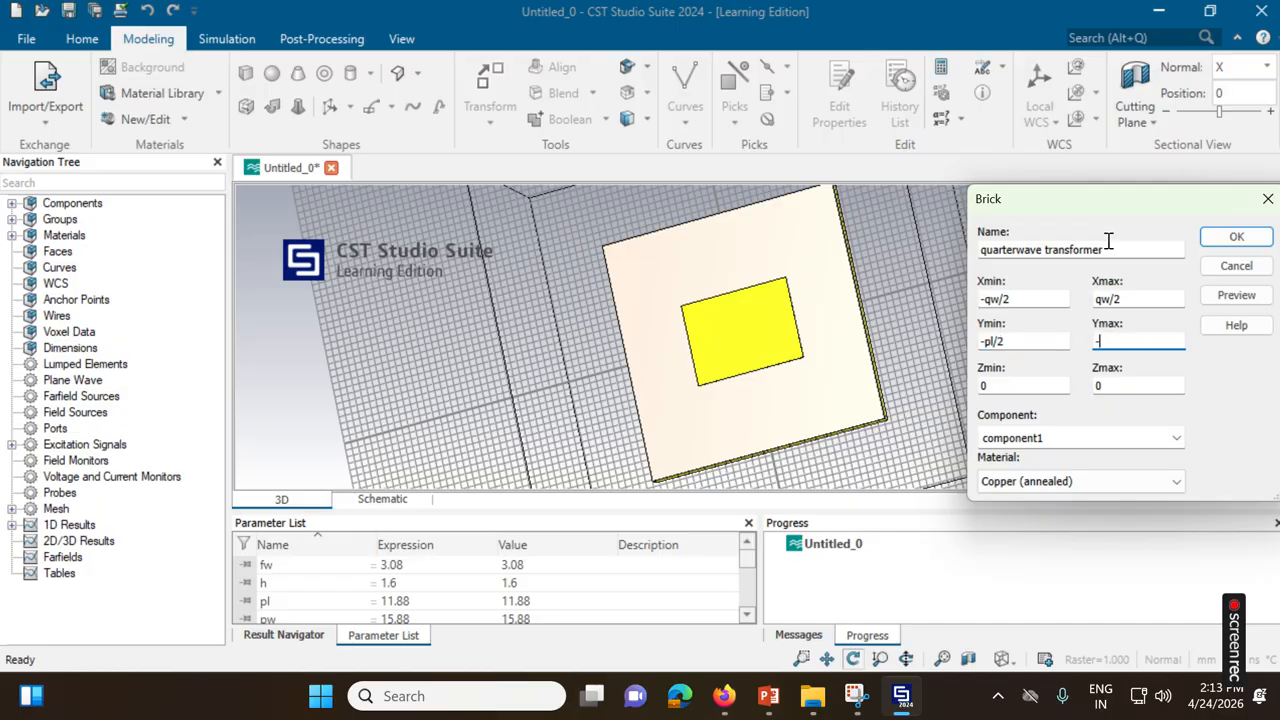
text(pl/2-pl)
key(BackSpace)
text(ql)
Set the quarterwave transformer's Z range from t+h to t+h+t and create the brick
click(1051, 388)
key(BackSpace)
text(t+h)
click(1110, 388)
key(BackSpace)
text(t+h)
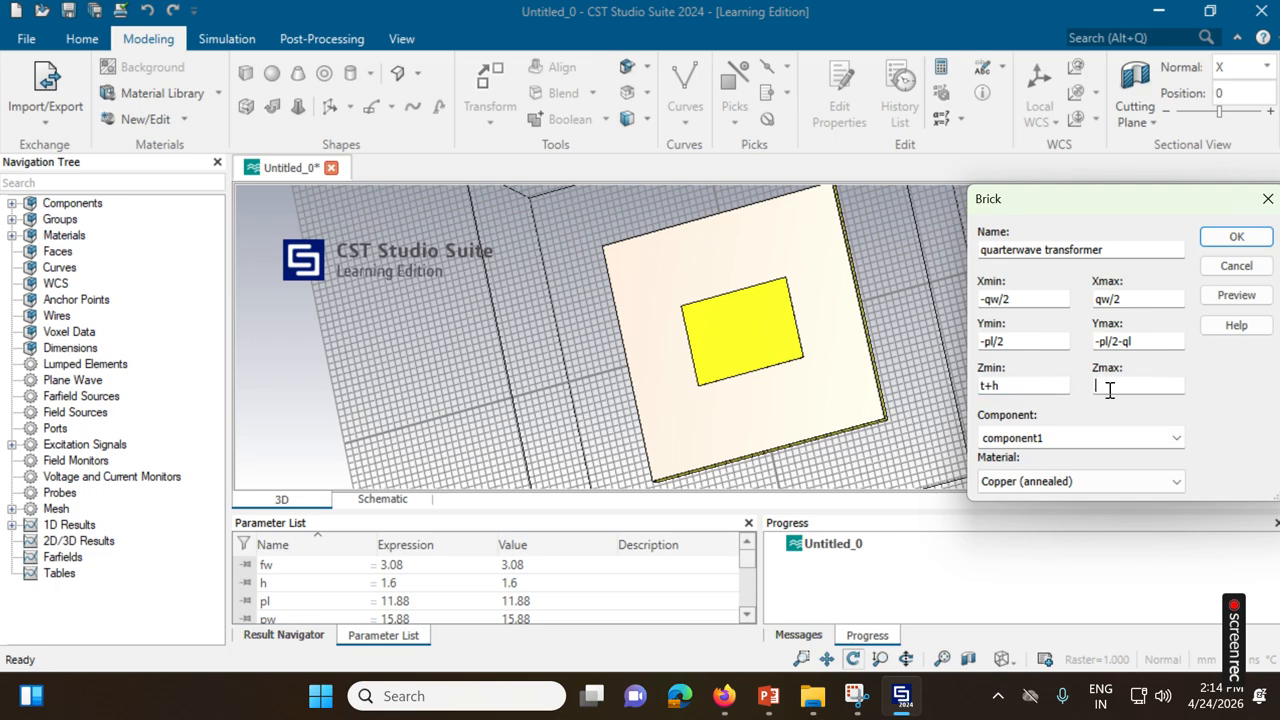
text(+t)
click(1236, 236)
Start a fifth brick defined by numeric entry and name it feedline
scroll(766, 370, up, 5)
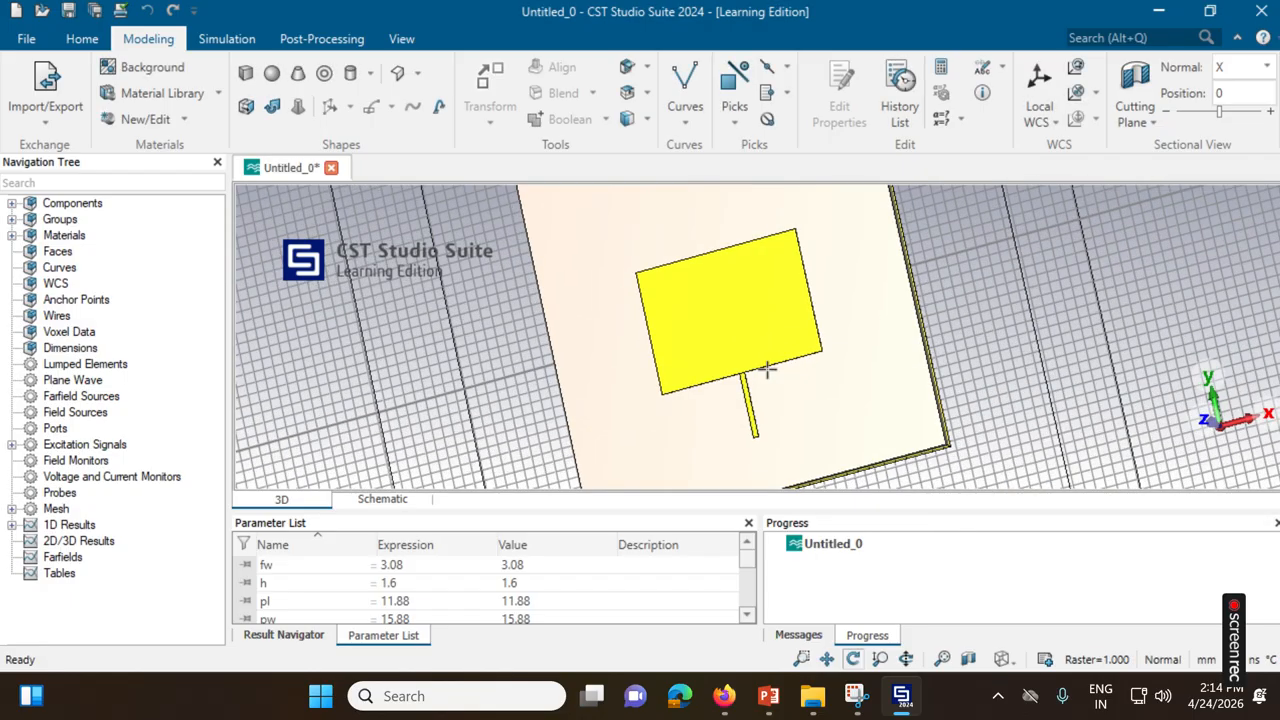
drag(726, 413, 729, 309)
drag(727, 423, 706, 357)
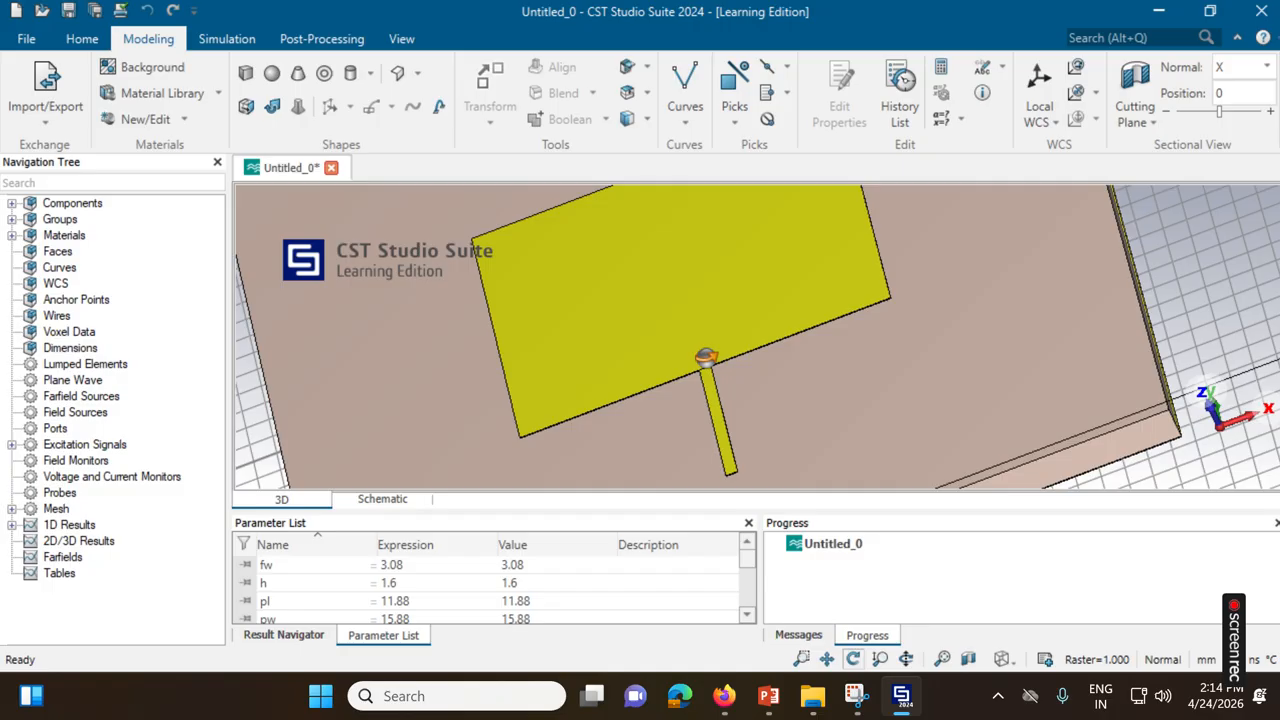
scroll(654, 369, down, 5)
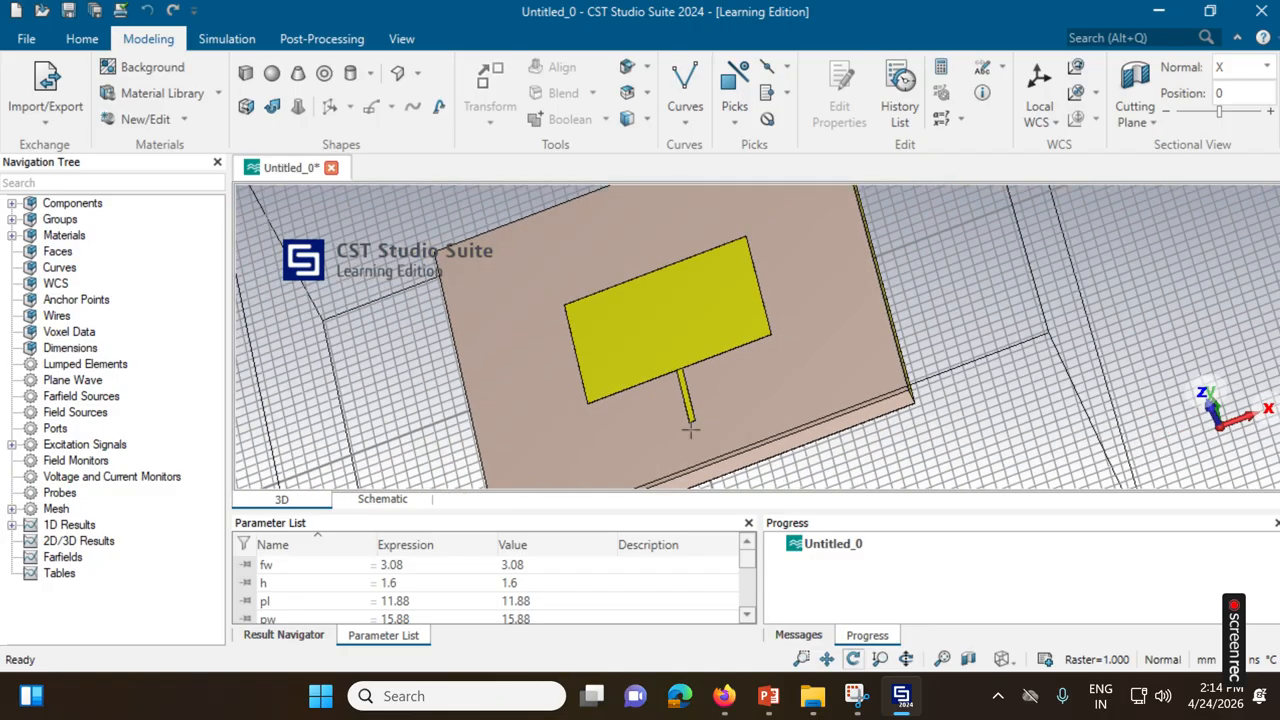
click(246, 73)
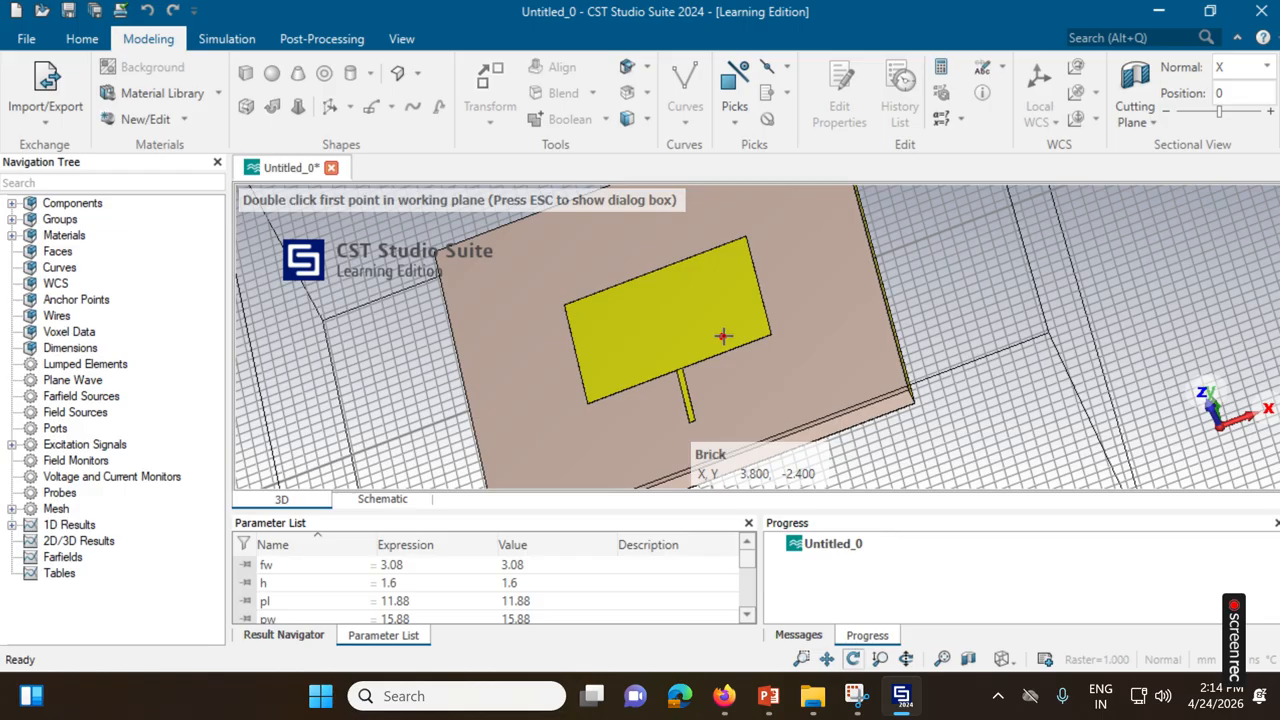
key(Escape)
drag(1080, 203, 797, 194)
key(BackSpace)
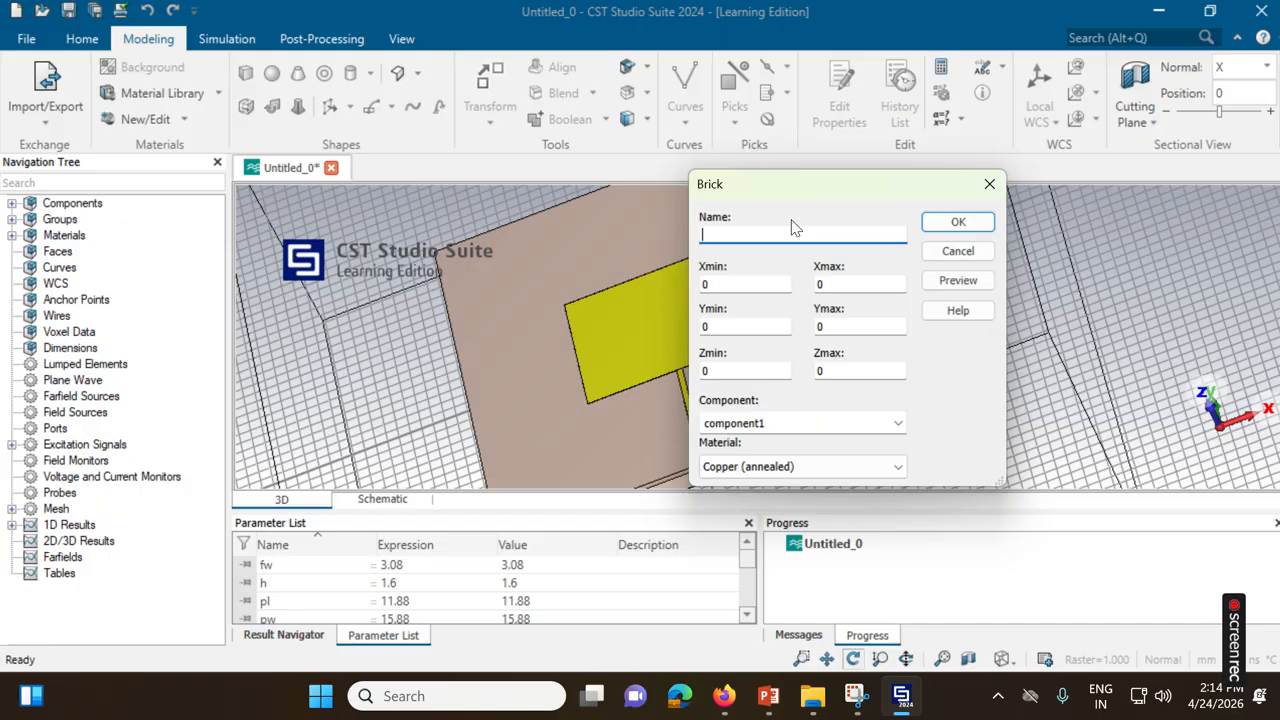
text(feedline)
Set the feedline brick's X range from -fw/2 to fw/2 and its Ymin to -pl/2-ql
click(763, 286)
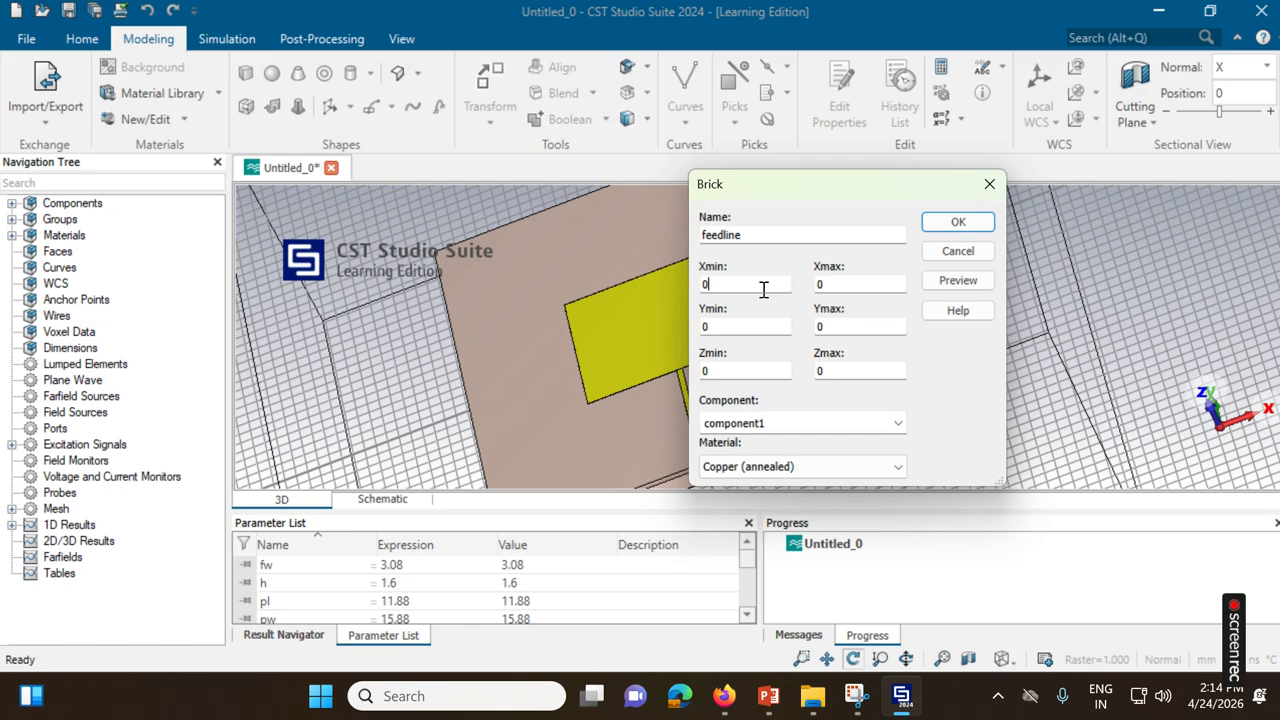
key(BackSpace)
text(-fw/2)
key(Tab)
text(fw/2)
key(Tab)
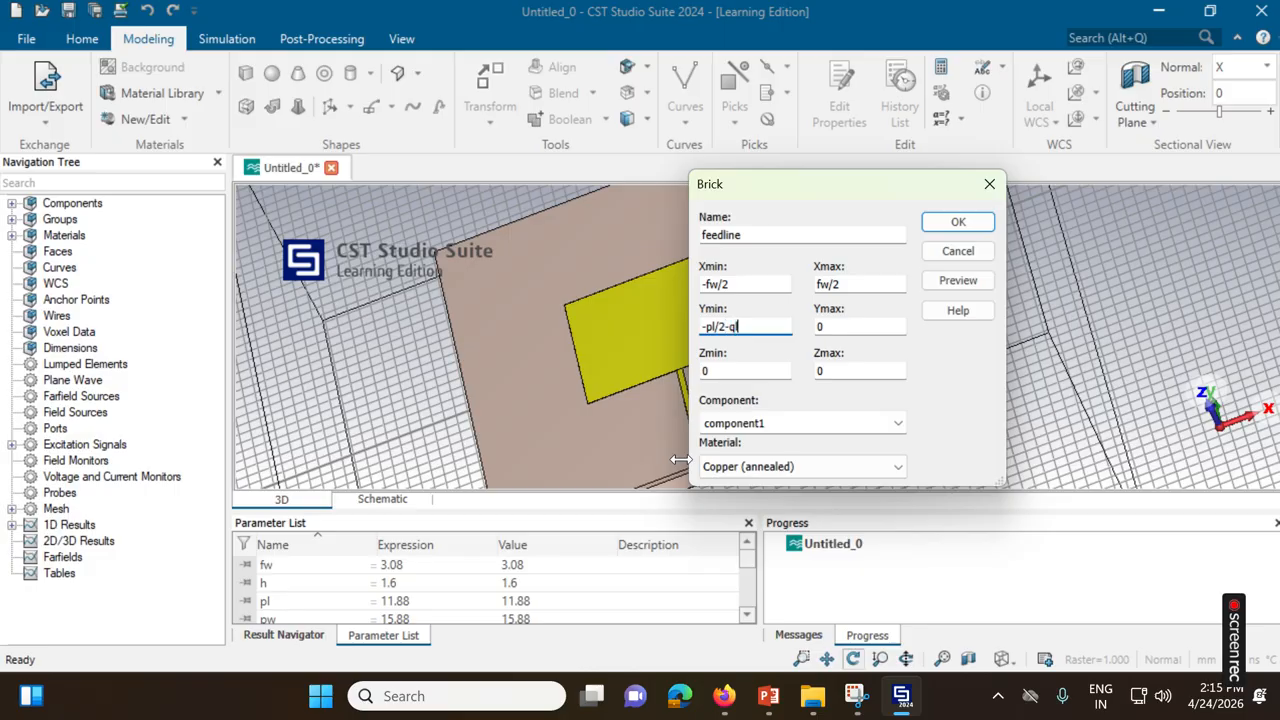
Set the feedline's Ymax to -sl/2, start its Z range at t+h, and create the brick
click(840, 330)
key(Tab)
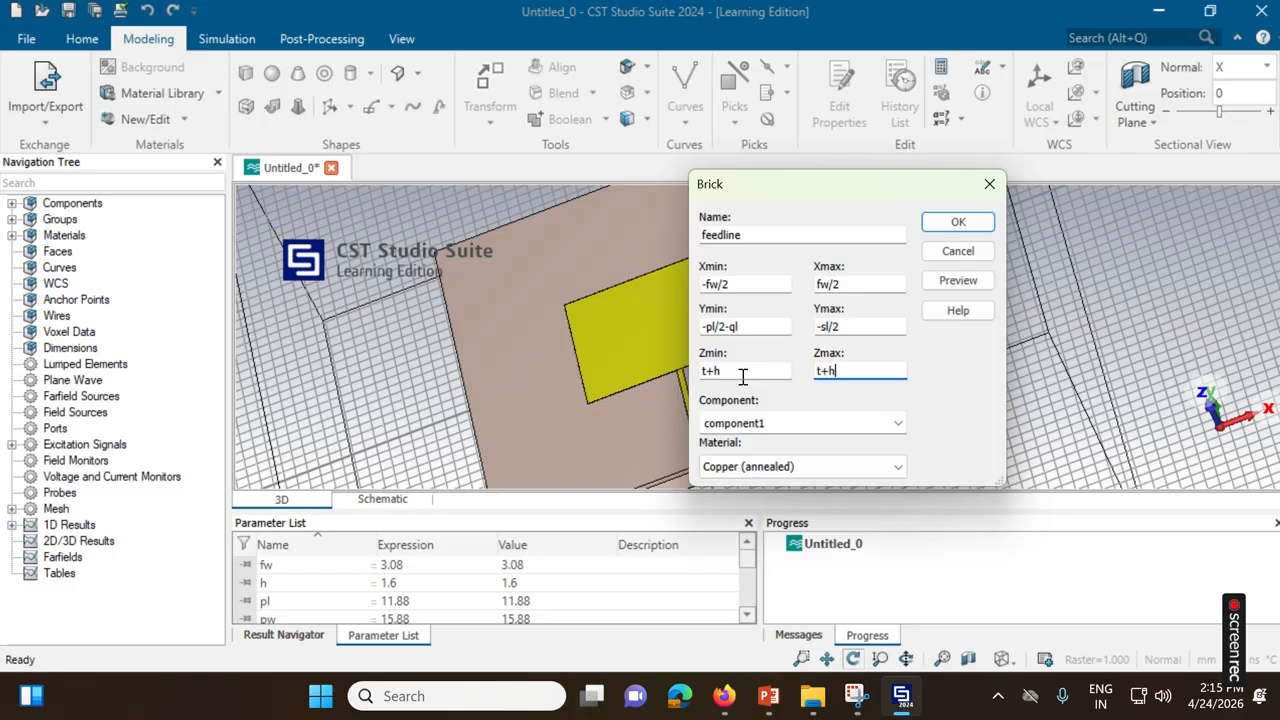
click(958, 222)
Inspect from several angles how the patch, quarter-wave transformer and feedline connect and reach the substrate's edge
scroll(695, 418, up, 3)
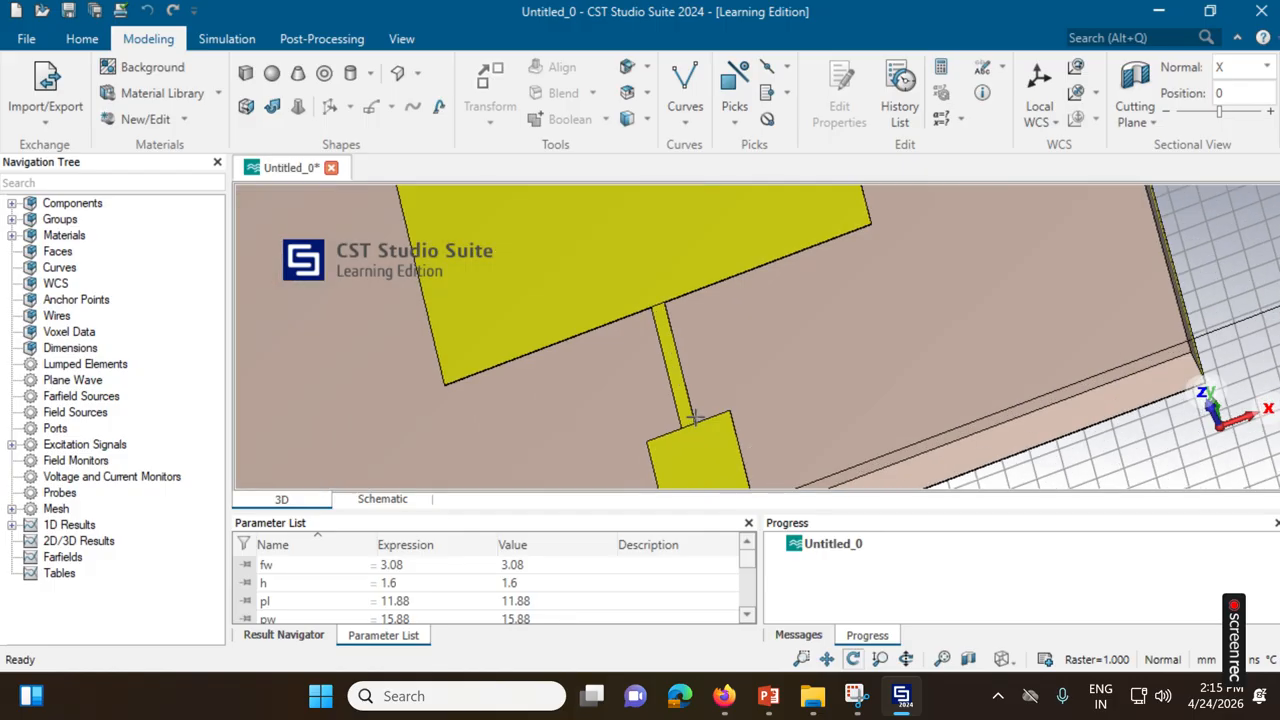
drag(811, 395, 838, 239)
scroll(760, 394, up, 3)
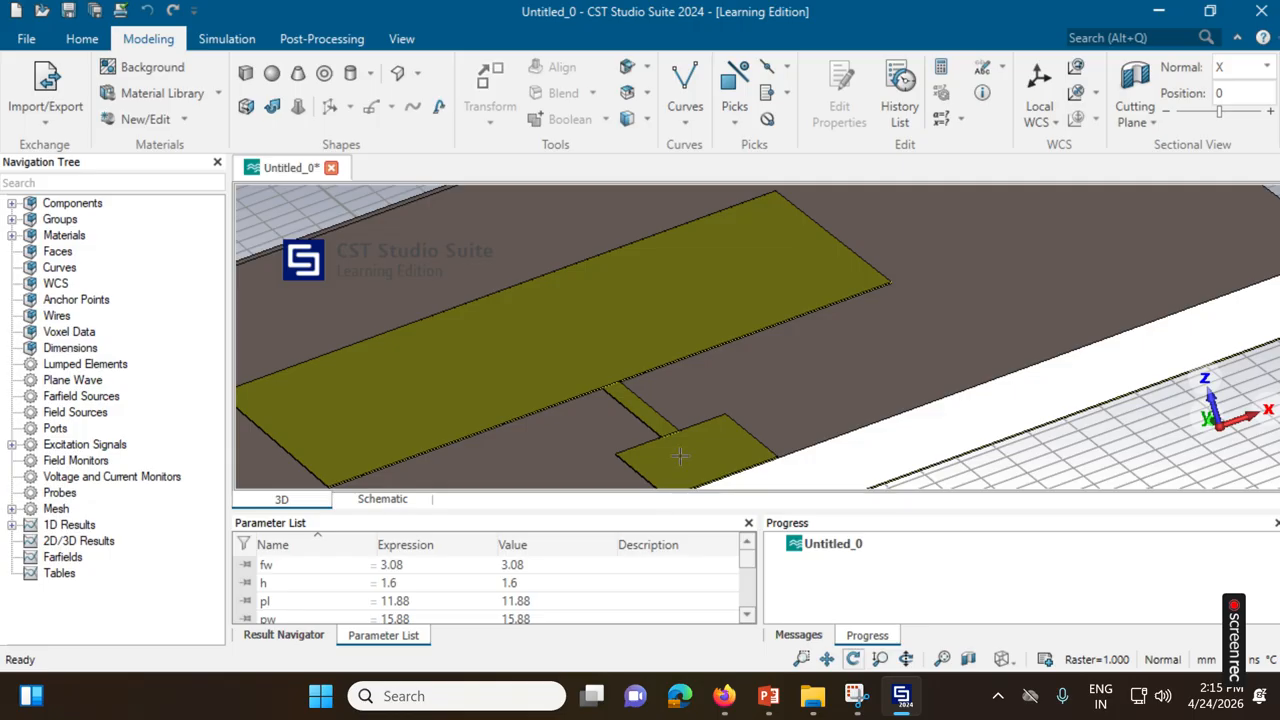
scroll(747, 385, down, 3)
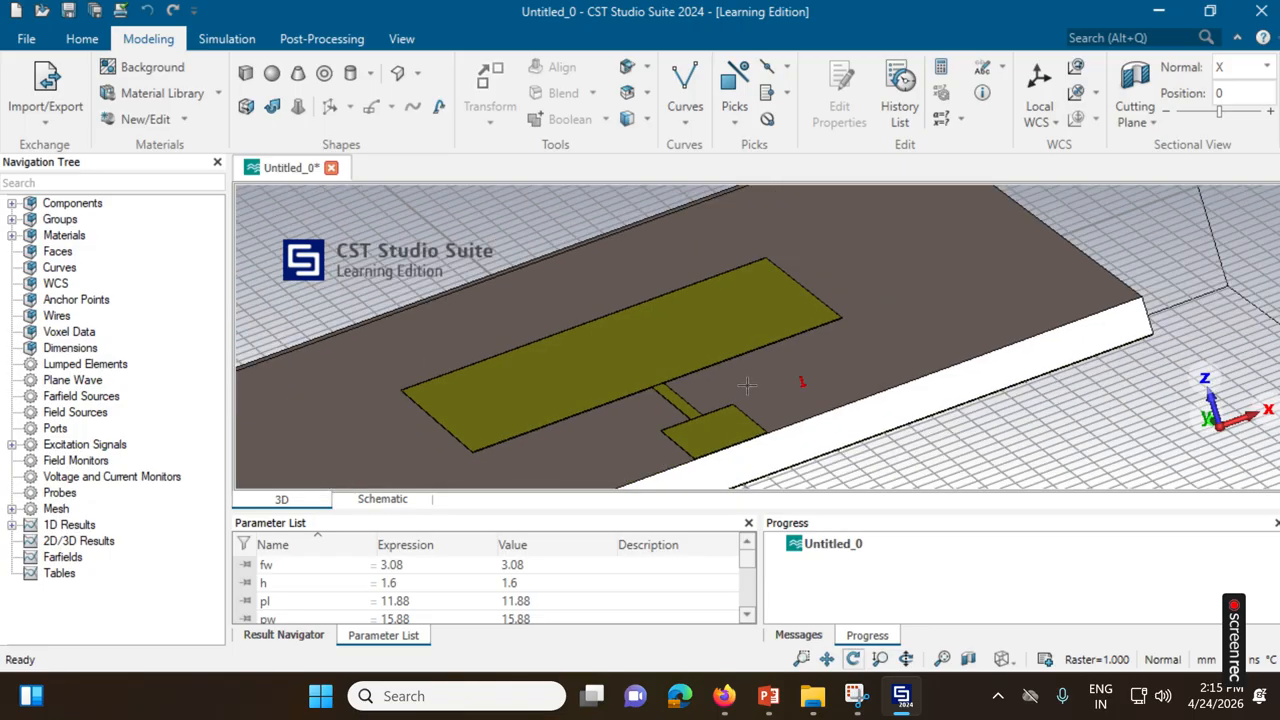
drag(747, 385, 748, 445)
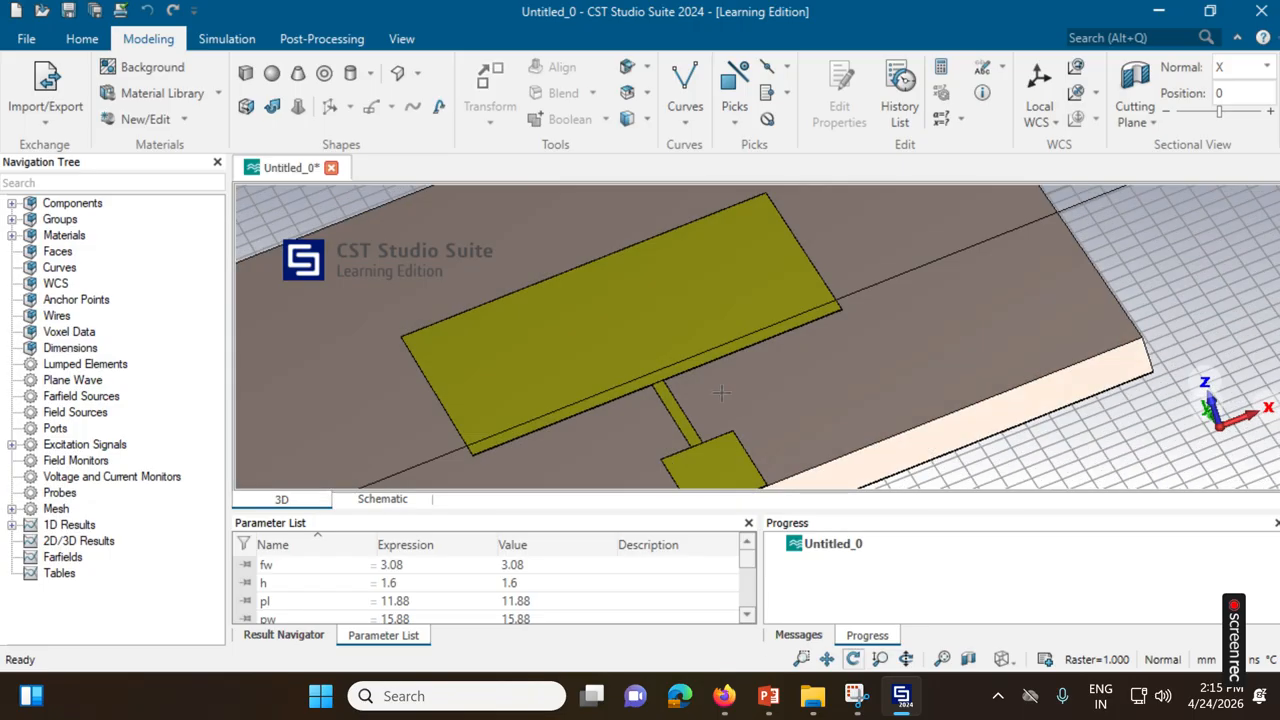
scroll(752, 341, down, 2)
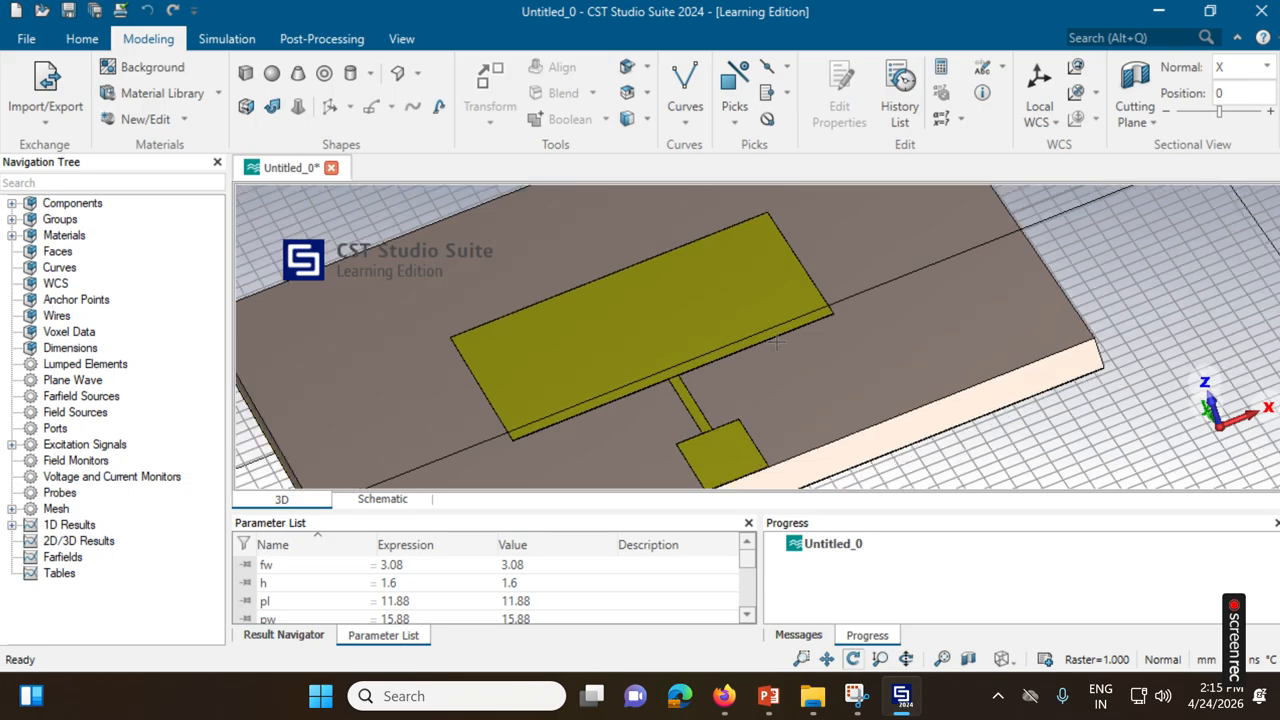
scroll(783, 367, down, 3)
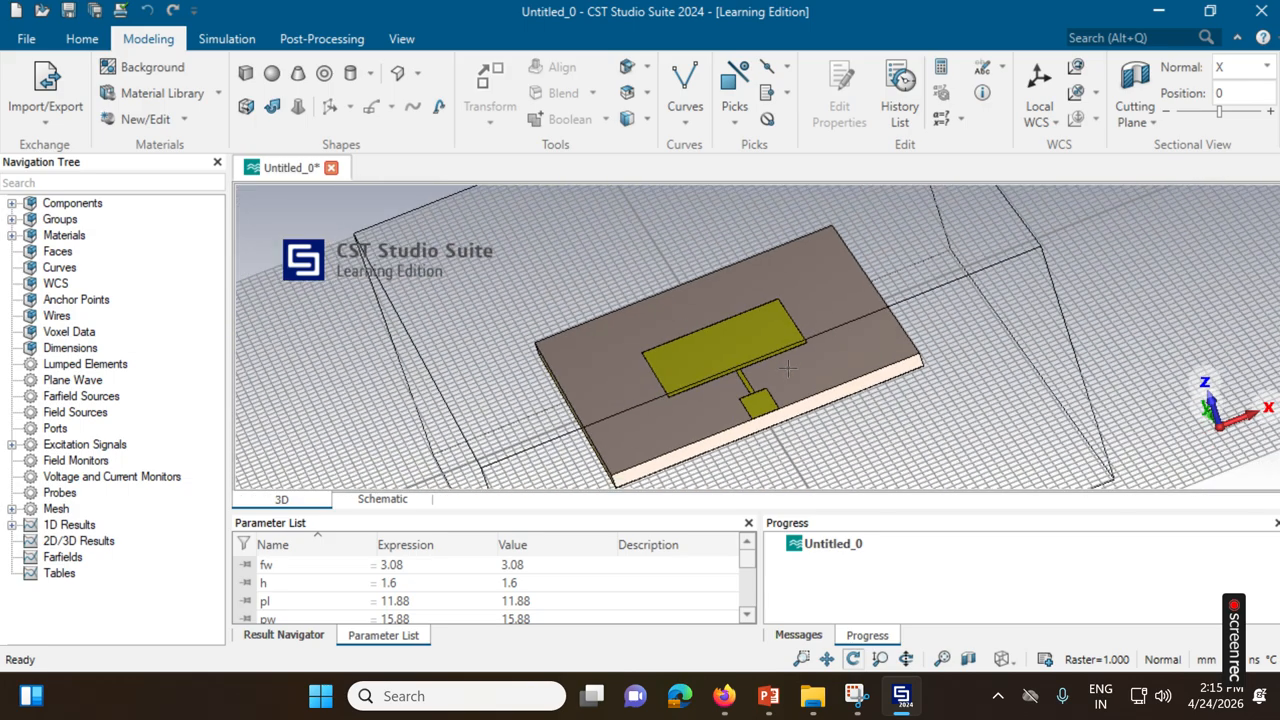
drag(896, 341, 923, 436)
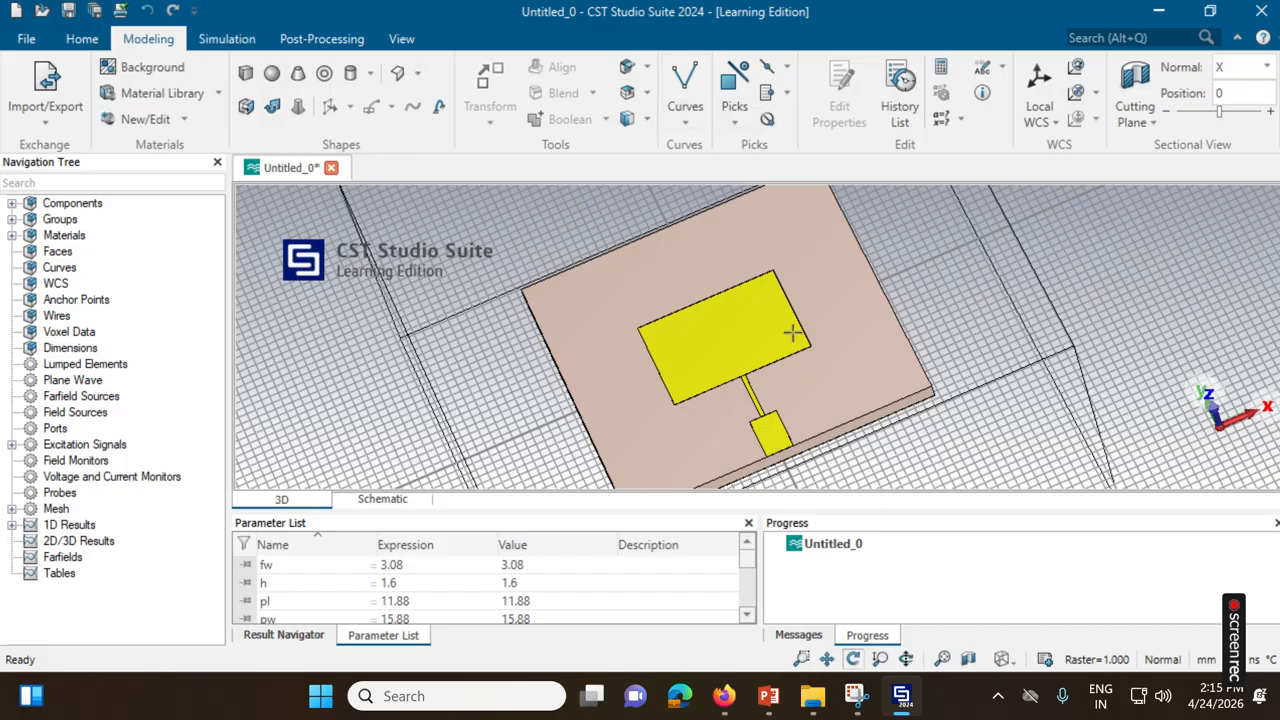
drag(796, 406, 771, 250)
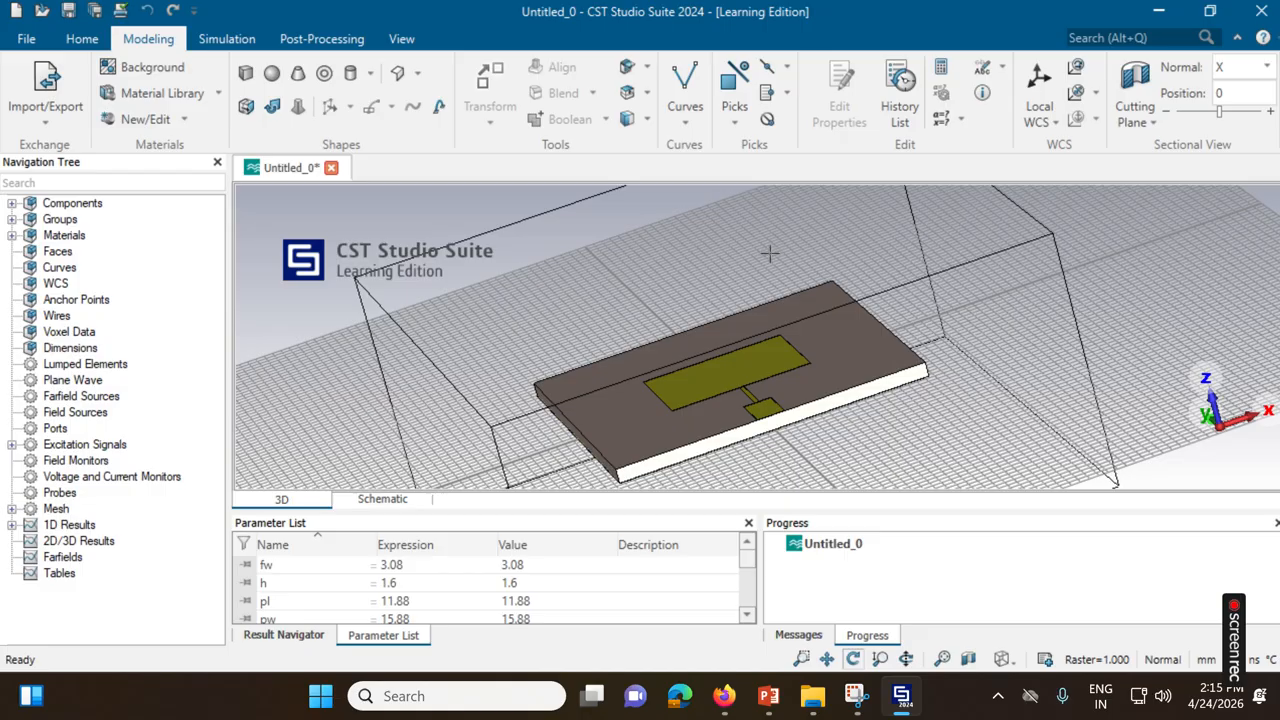
drag(769, 359, 769, 387)
scroll(765, 339, up, 5)
scroll(335, 250, down, 3)
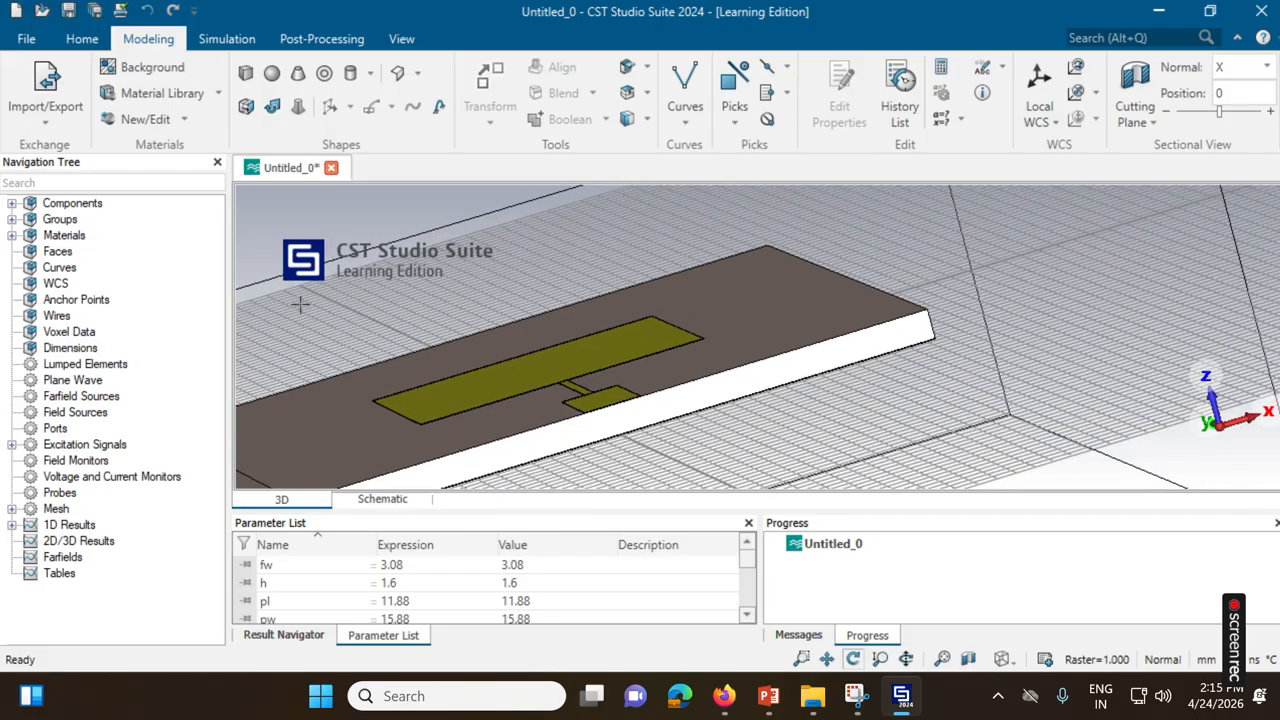
drag(300, 305, 800, 349)
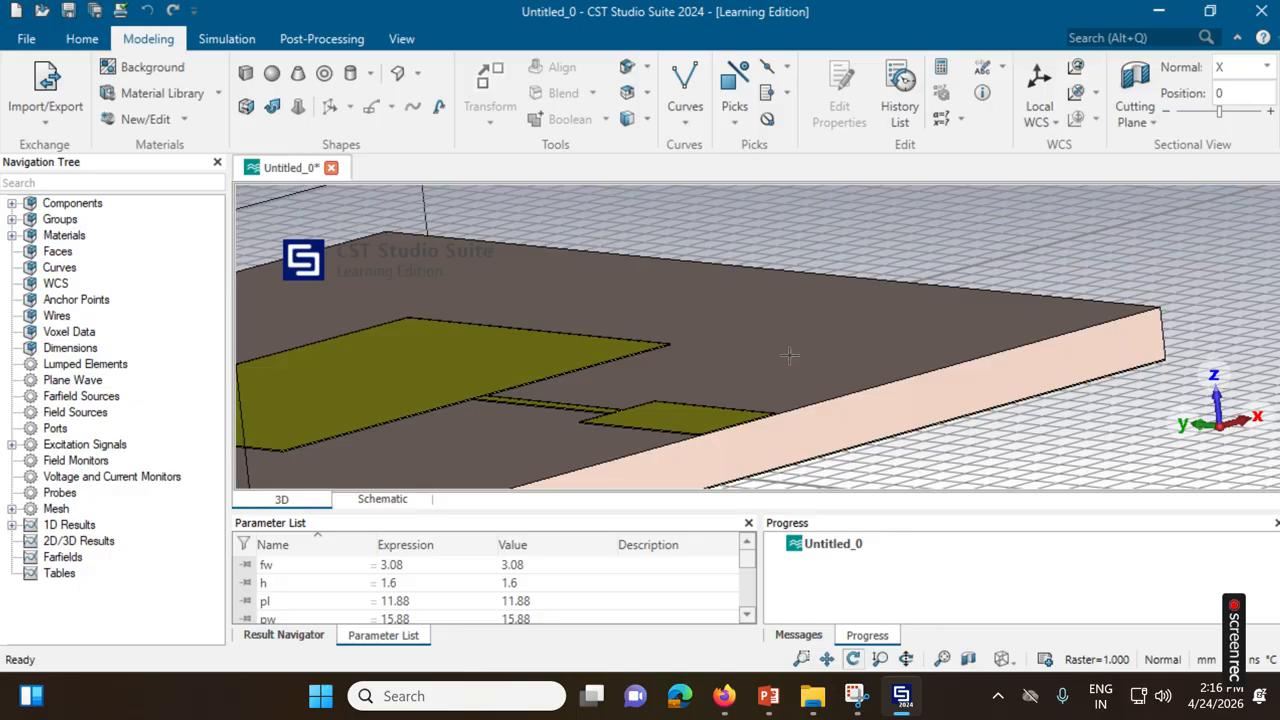
drag(692, 348, 428, 313)
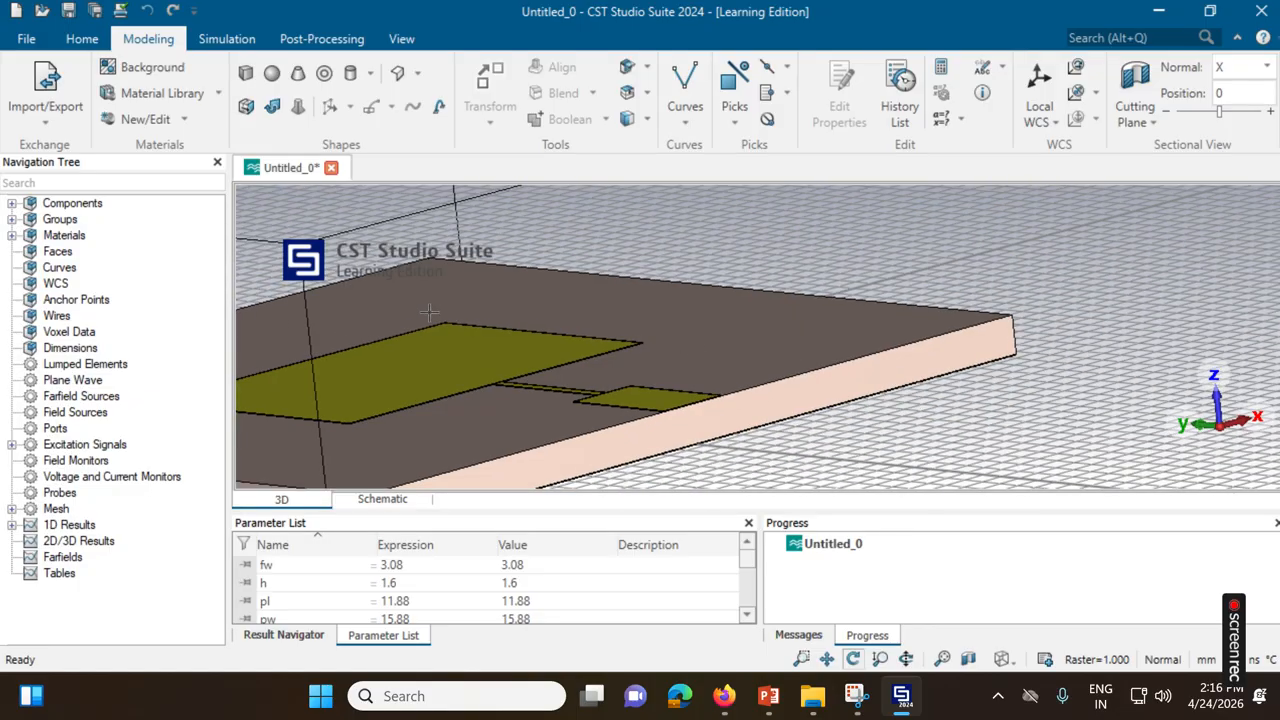
drag(941, 348, 592, 313)
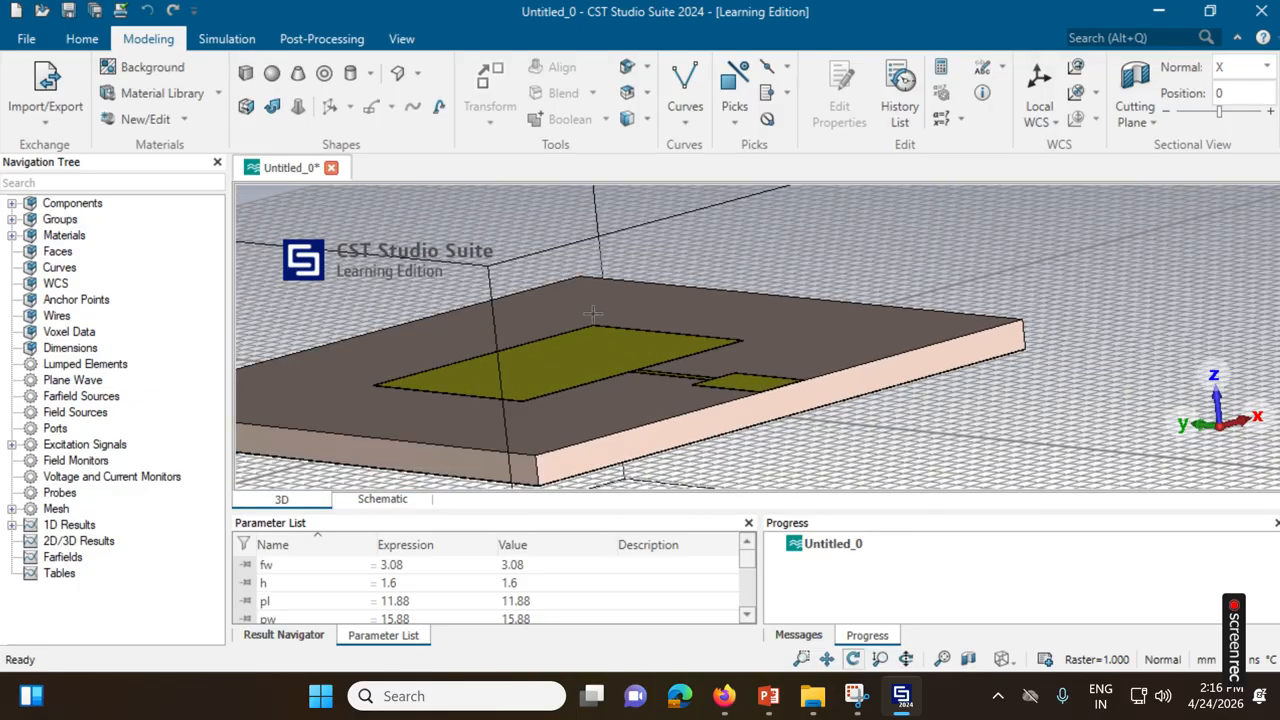
scroll(700, 353, up, 4)
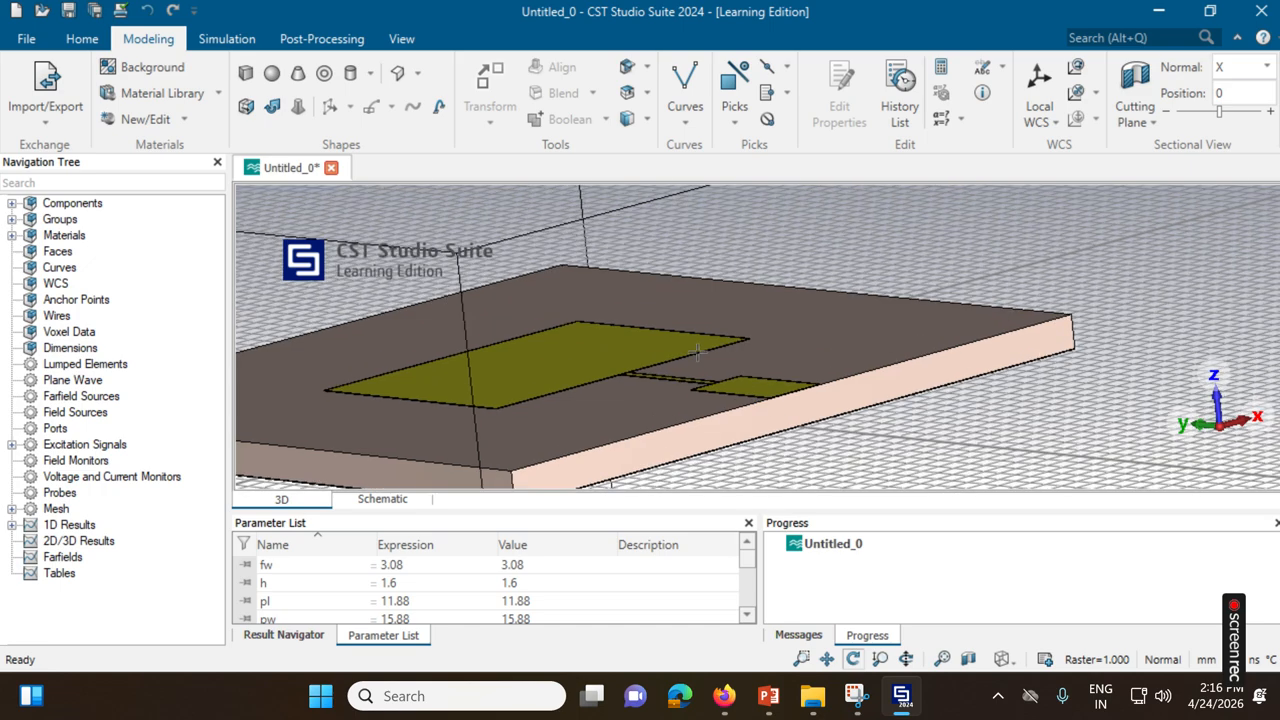
scroll(850, 416, up, 1)
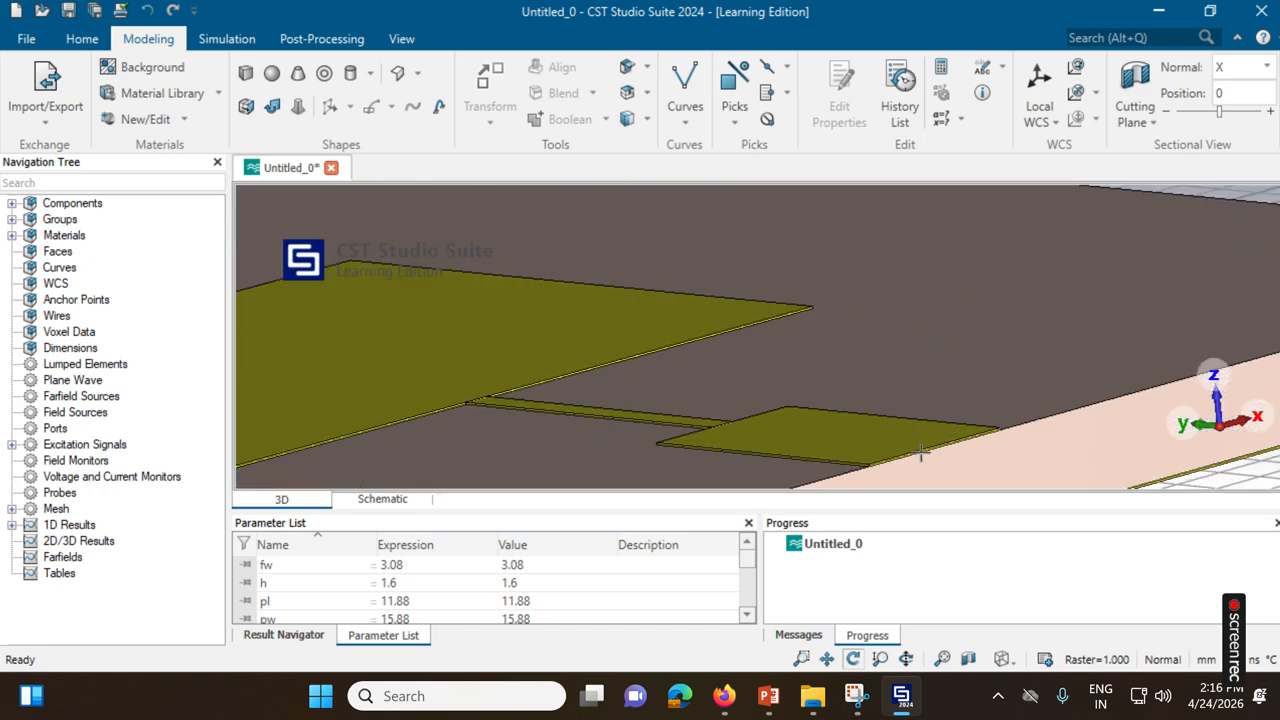
scroll(895, 406, up, 1)
drag(895, 406, 889, 369)
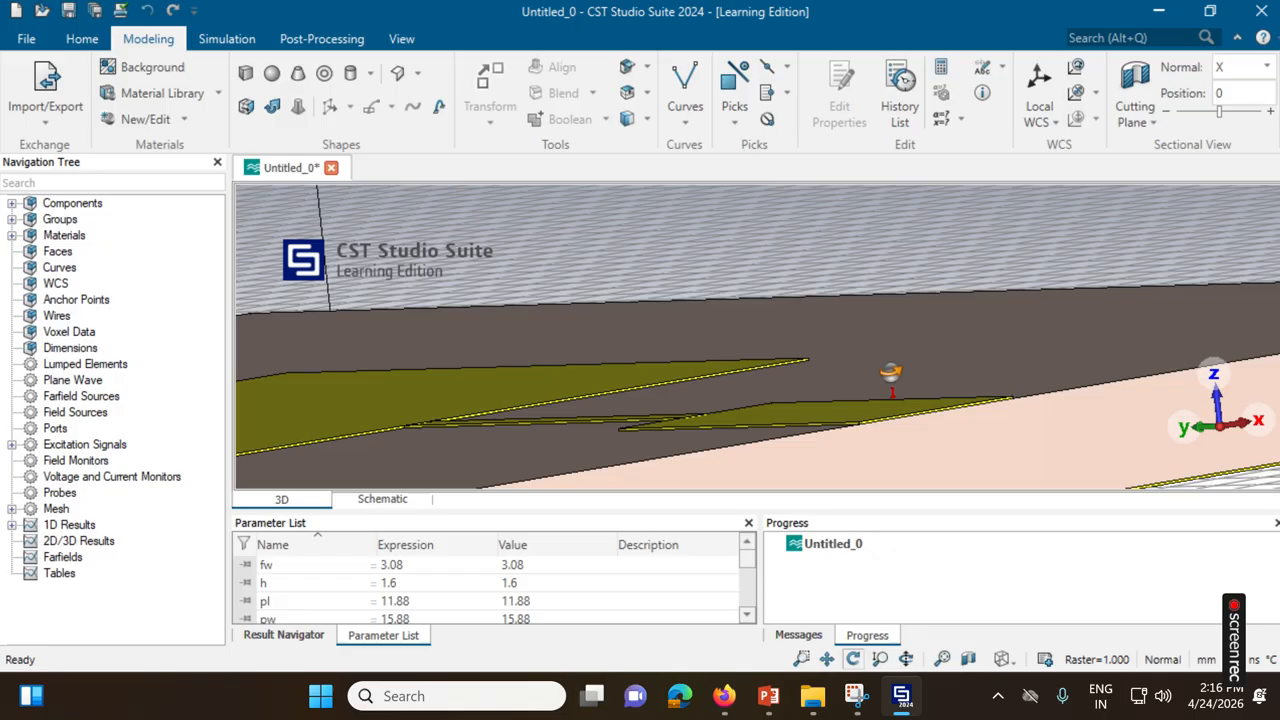
click(883, 421)
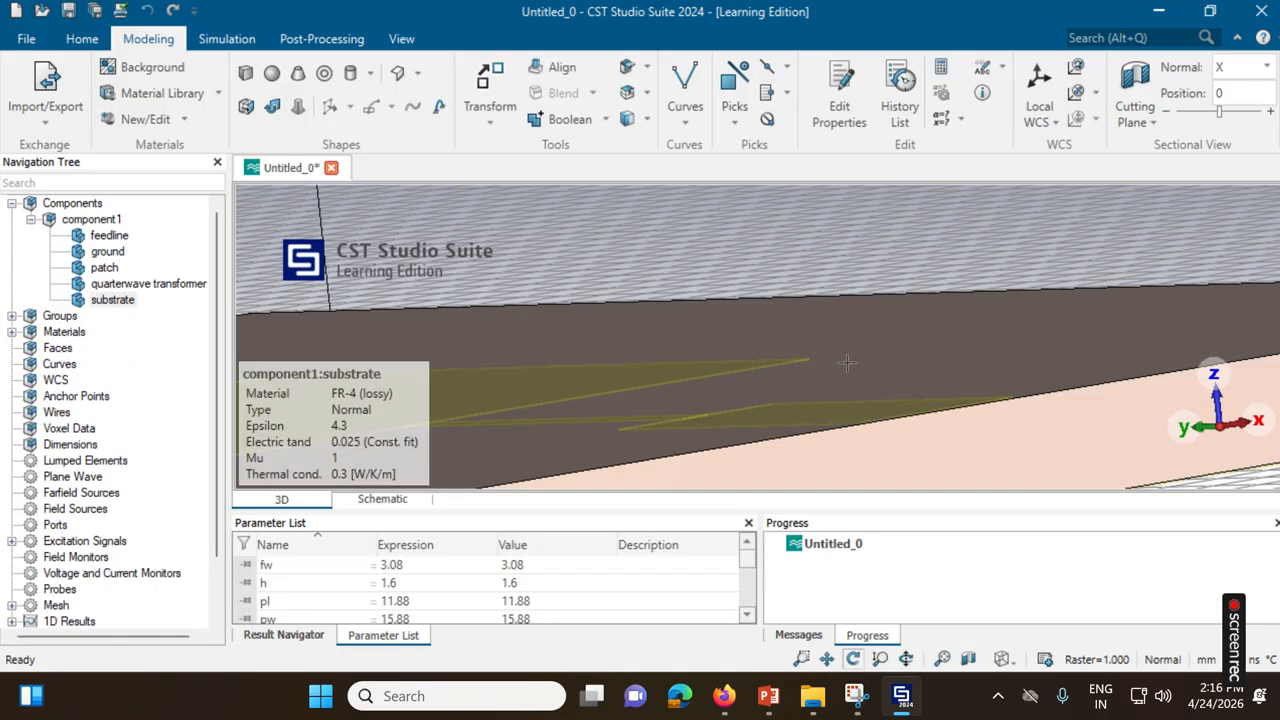
click(76, 219)
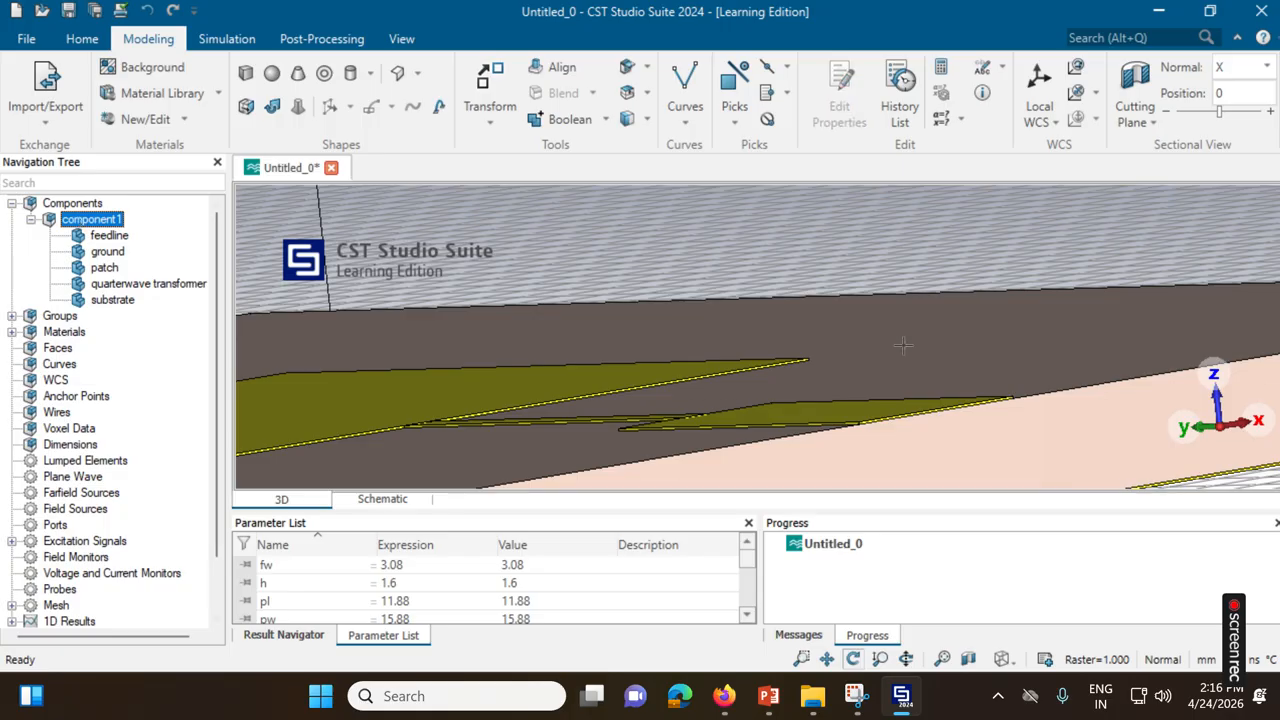
click(730, 87)
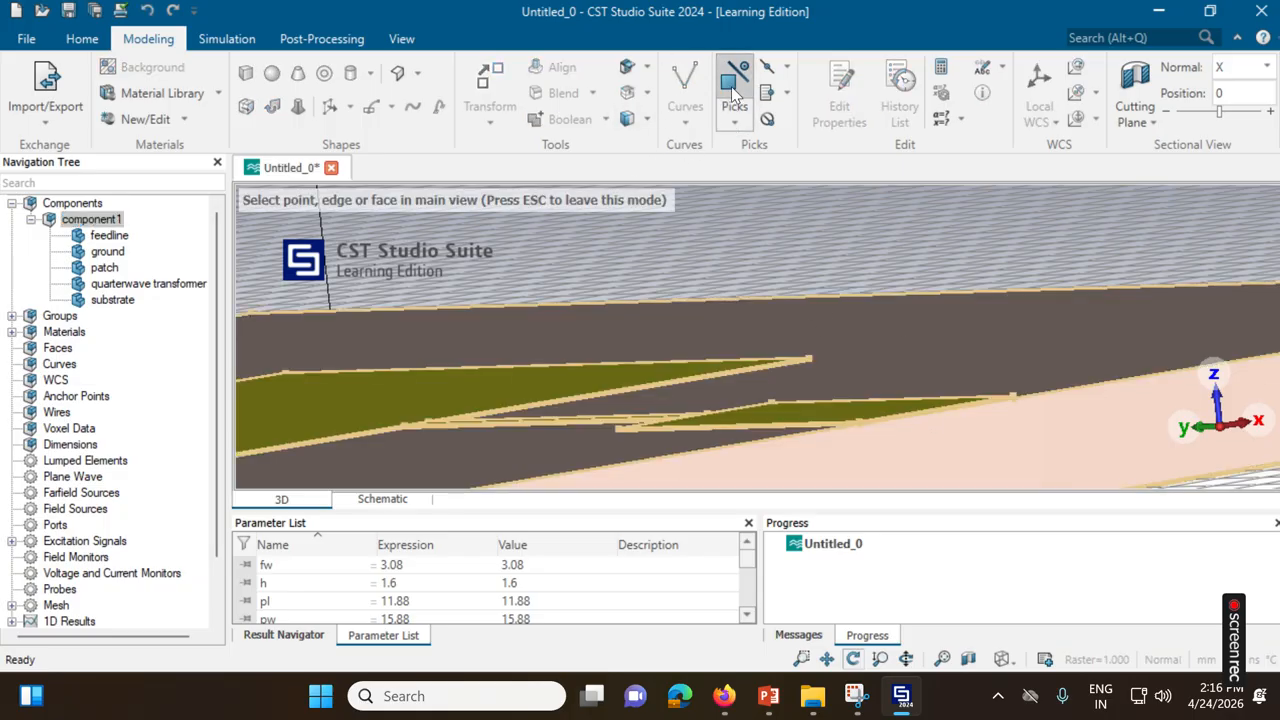
click(734, 120)
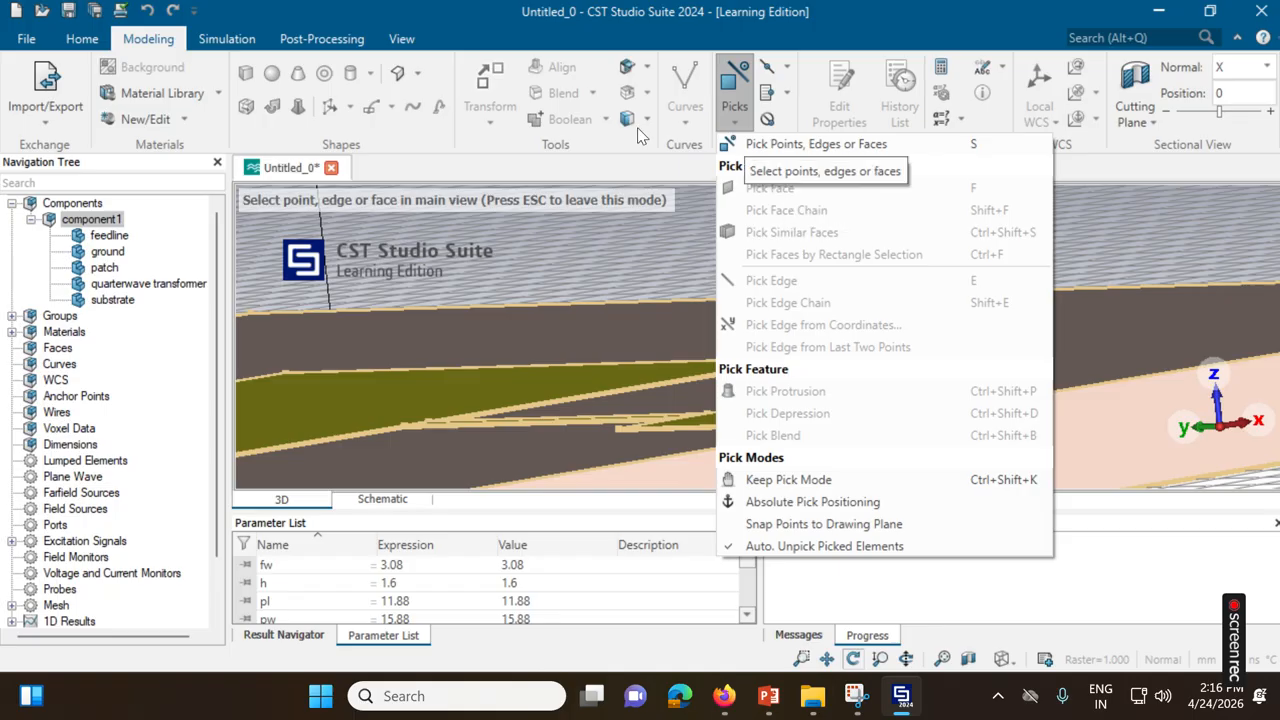
click(527, 252)
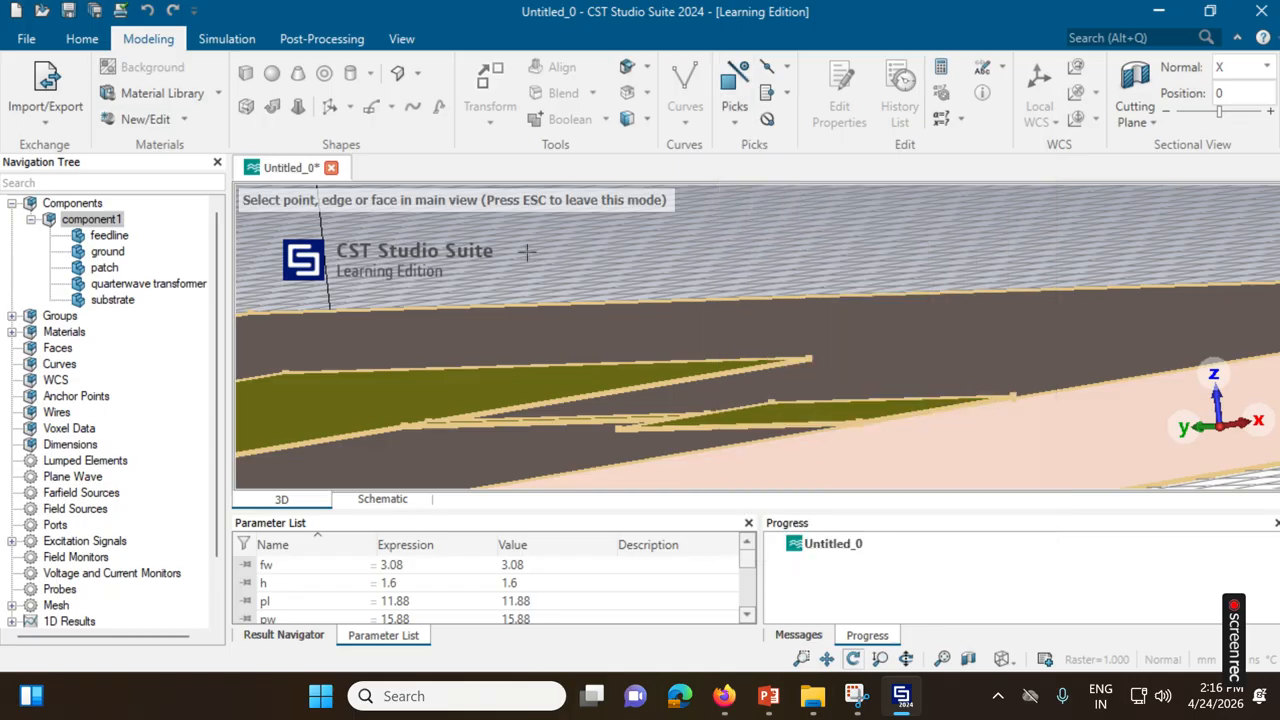
click(704, 325)
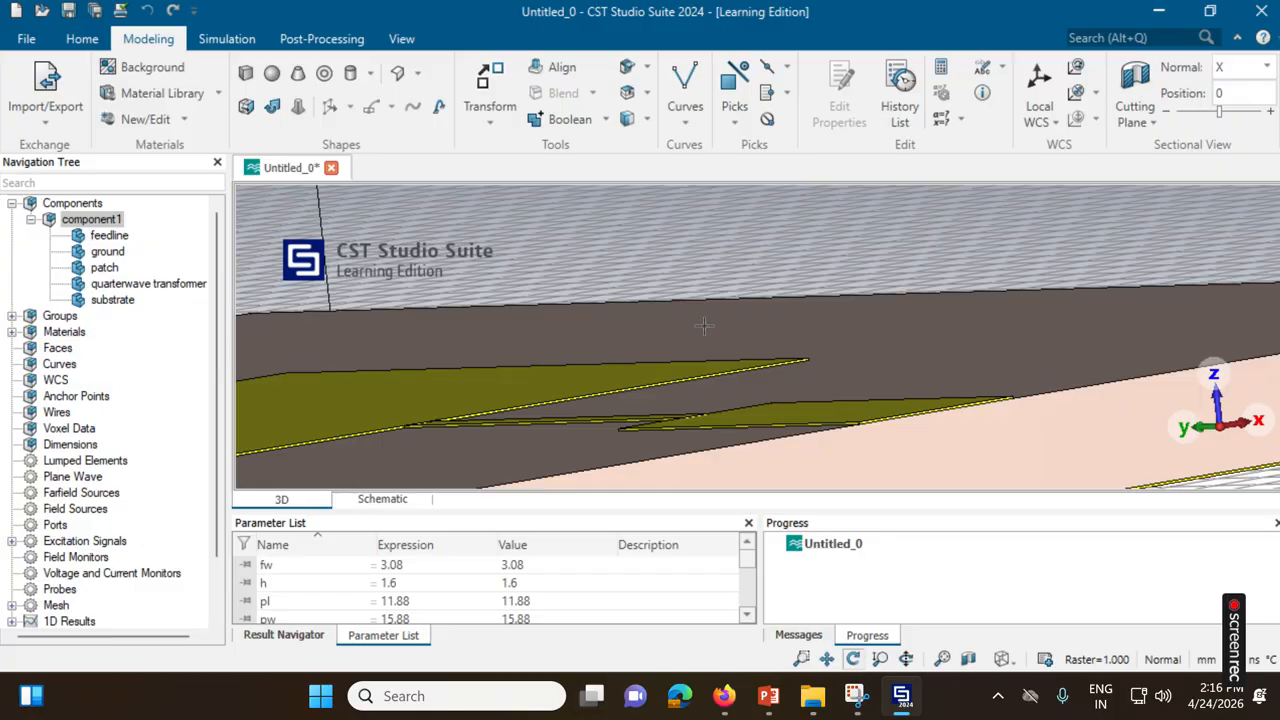
Pick the feedline's end face at the substrate edge and construct a microstrip waveguide port from it using the calculated extension coefficient
key(f)
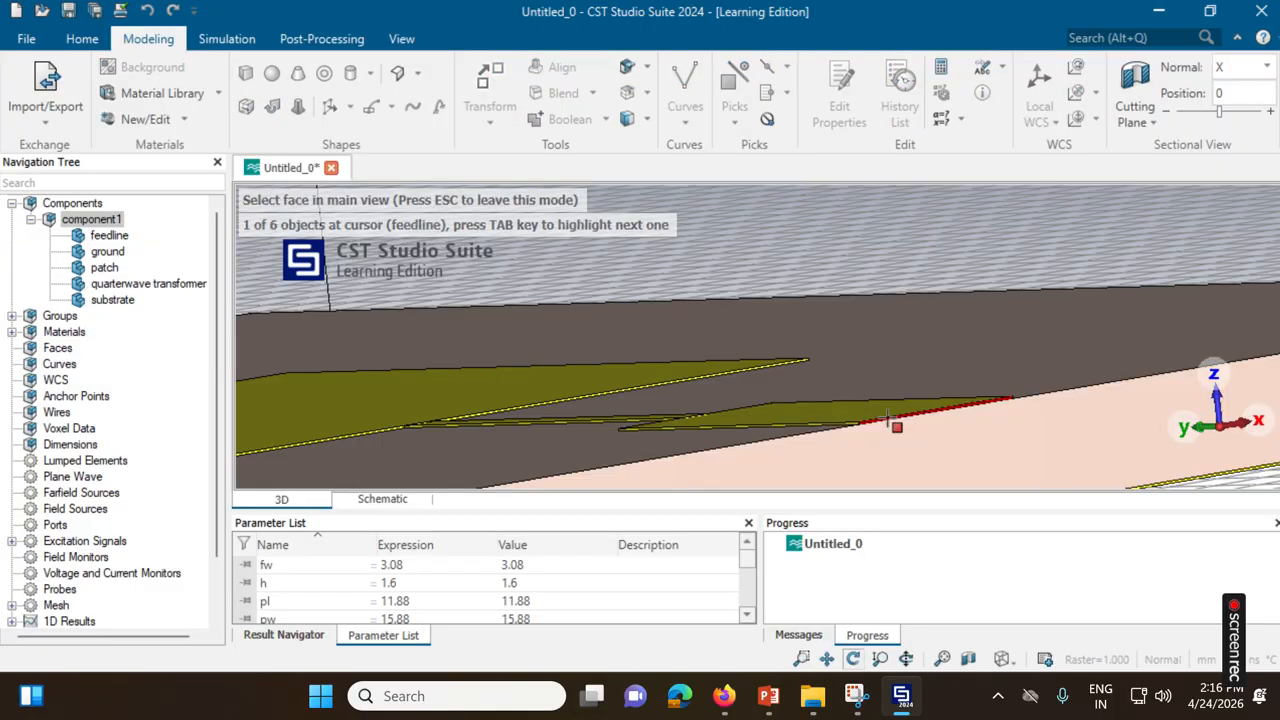
click(886, 420)
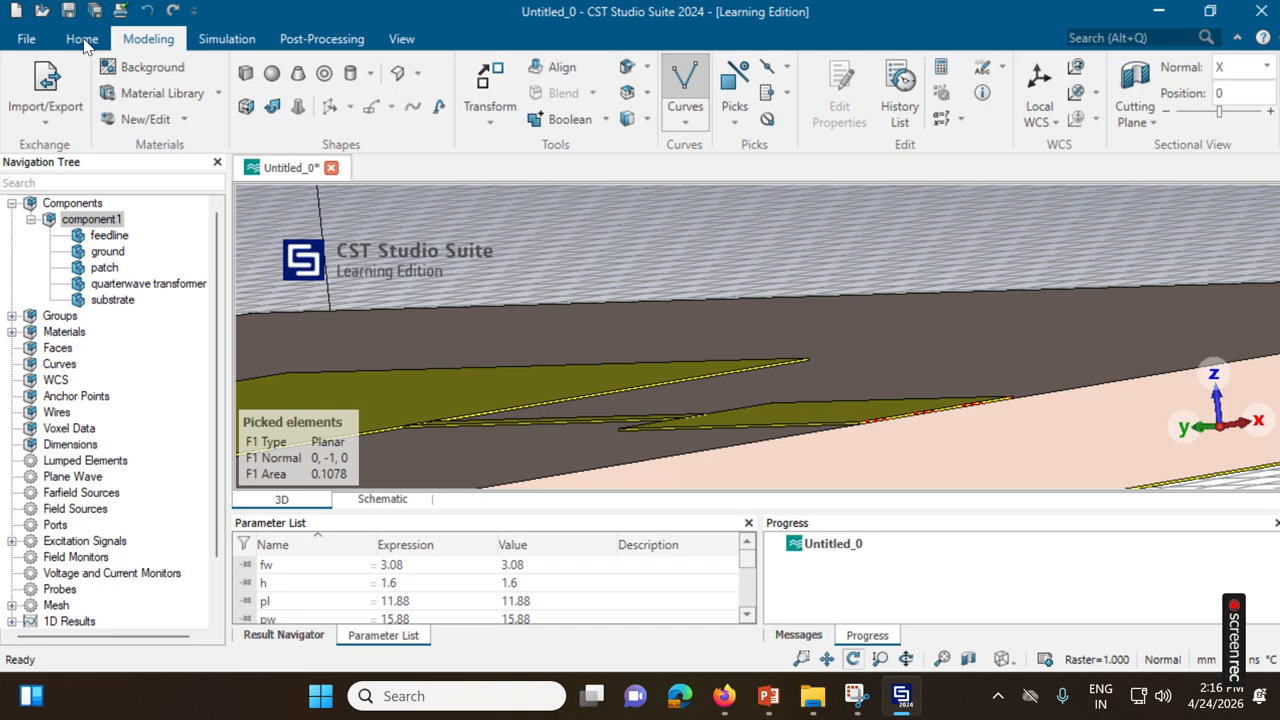
click(82, 39)
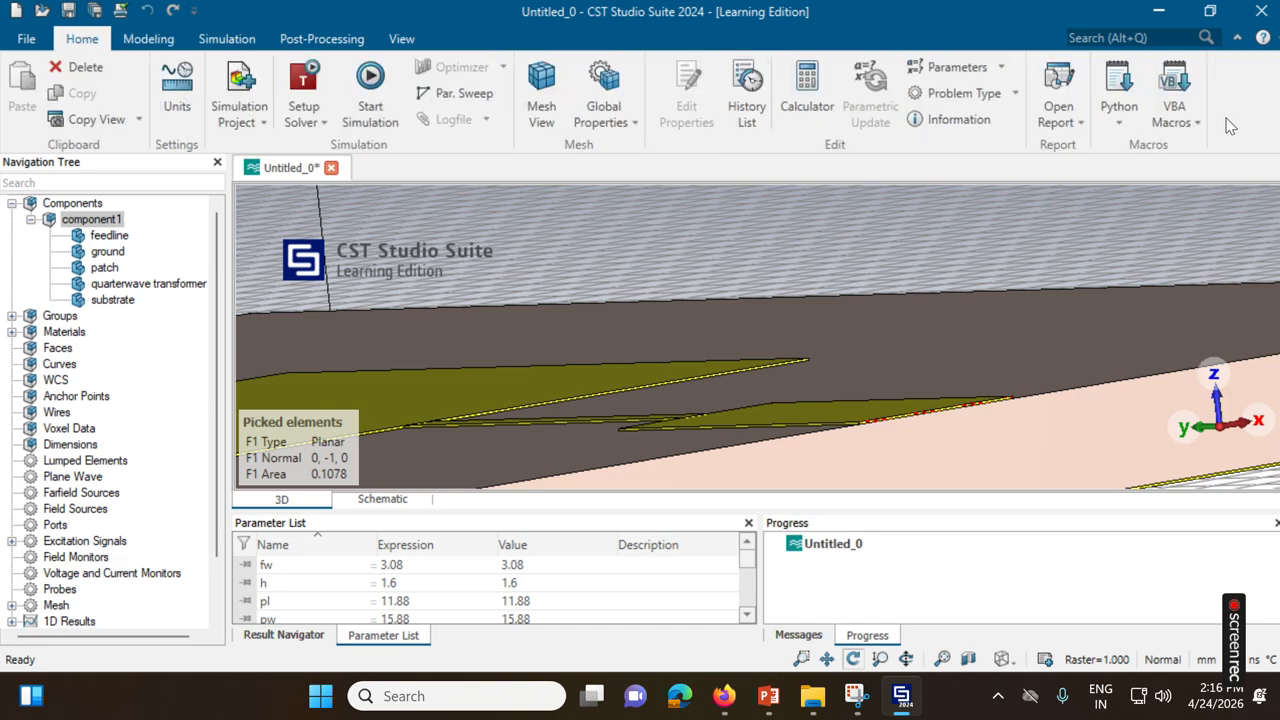
click(1173, 117)
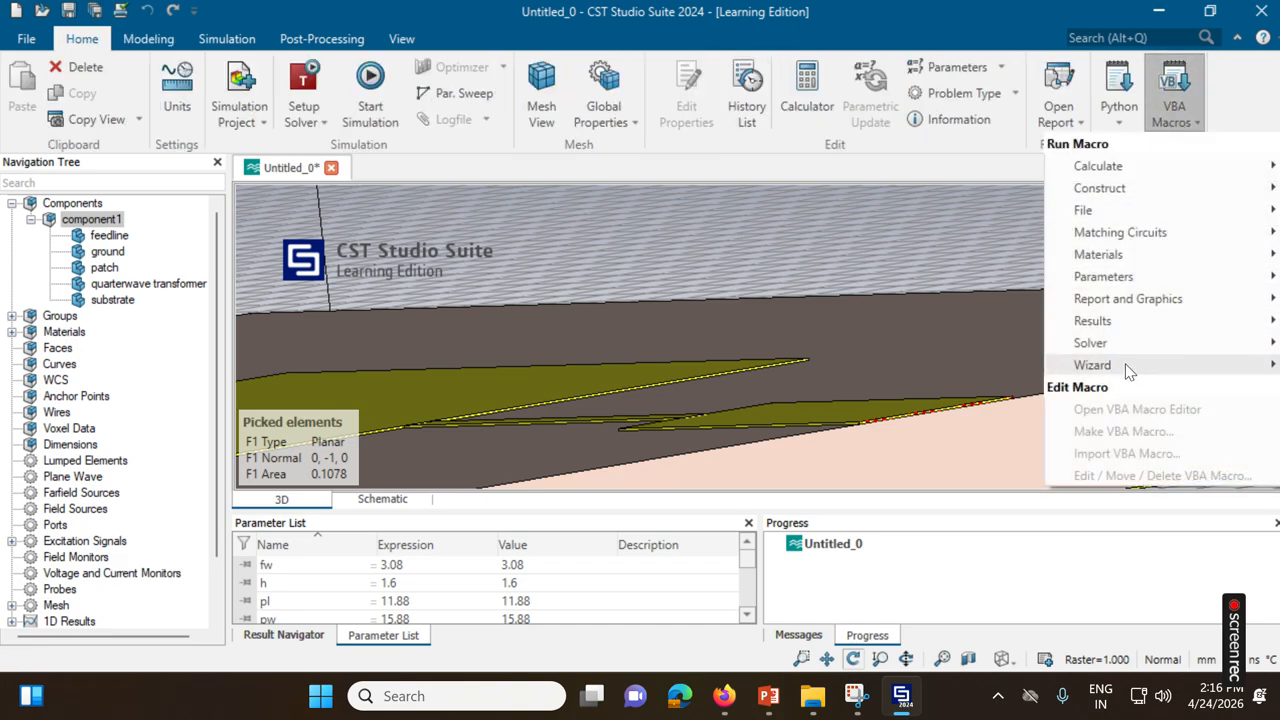
mouse_move(1112, 341)
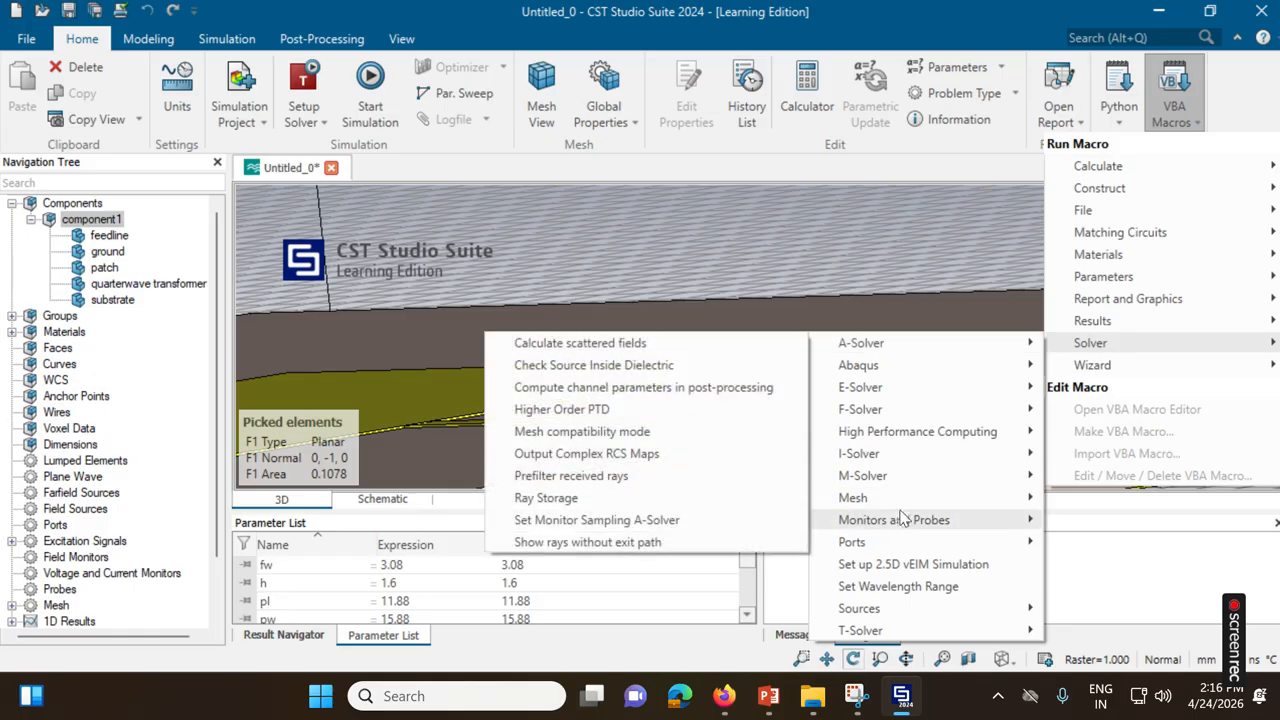
mouse_move(878, 540)
click(590, 564)
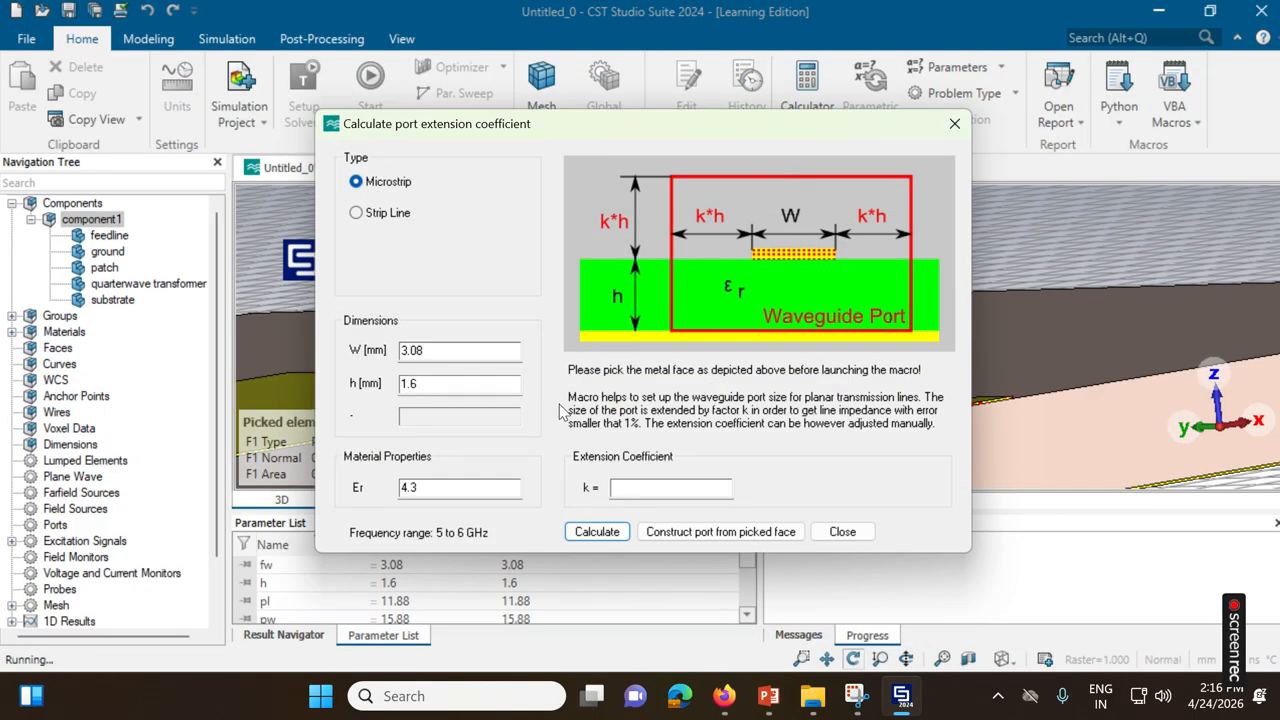
click(602, 532)
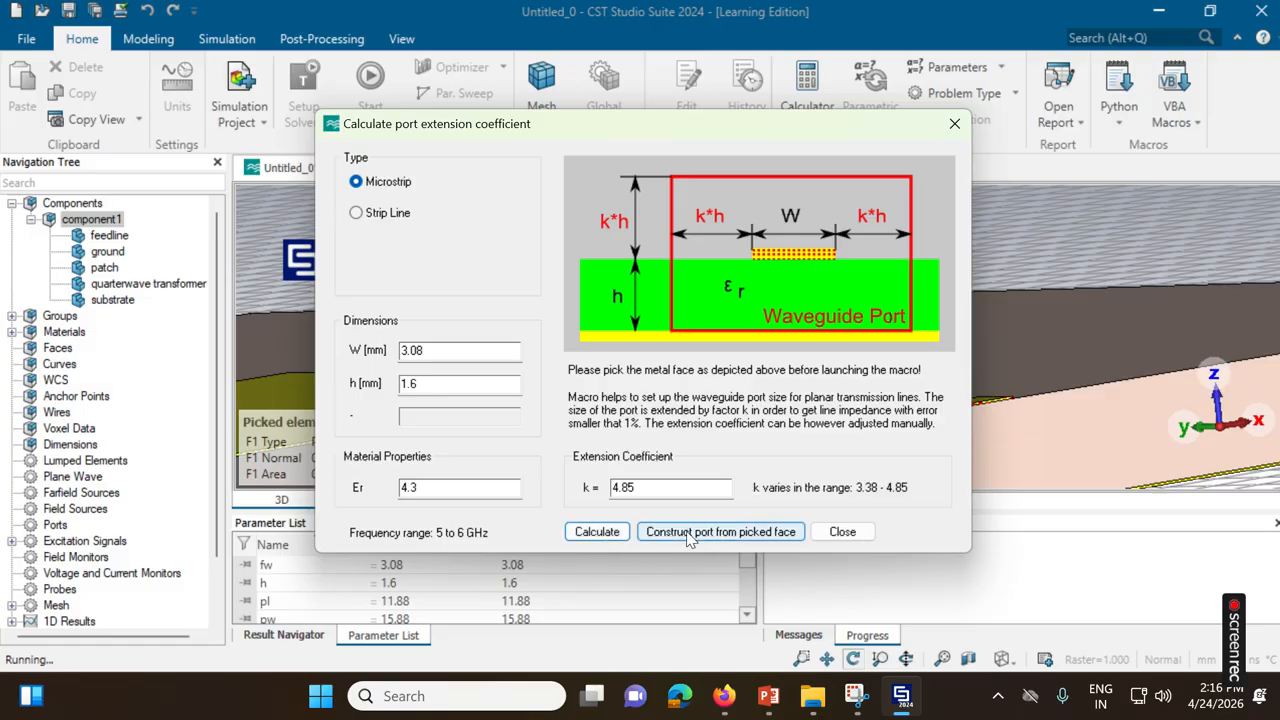
click(846, 532)
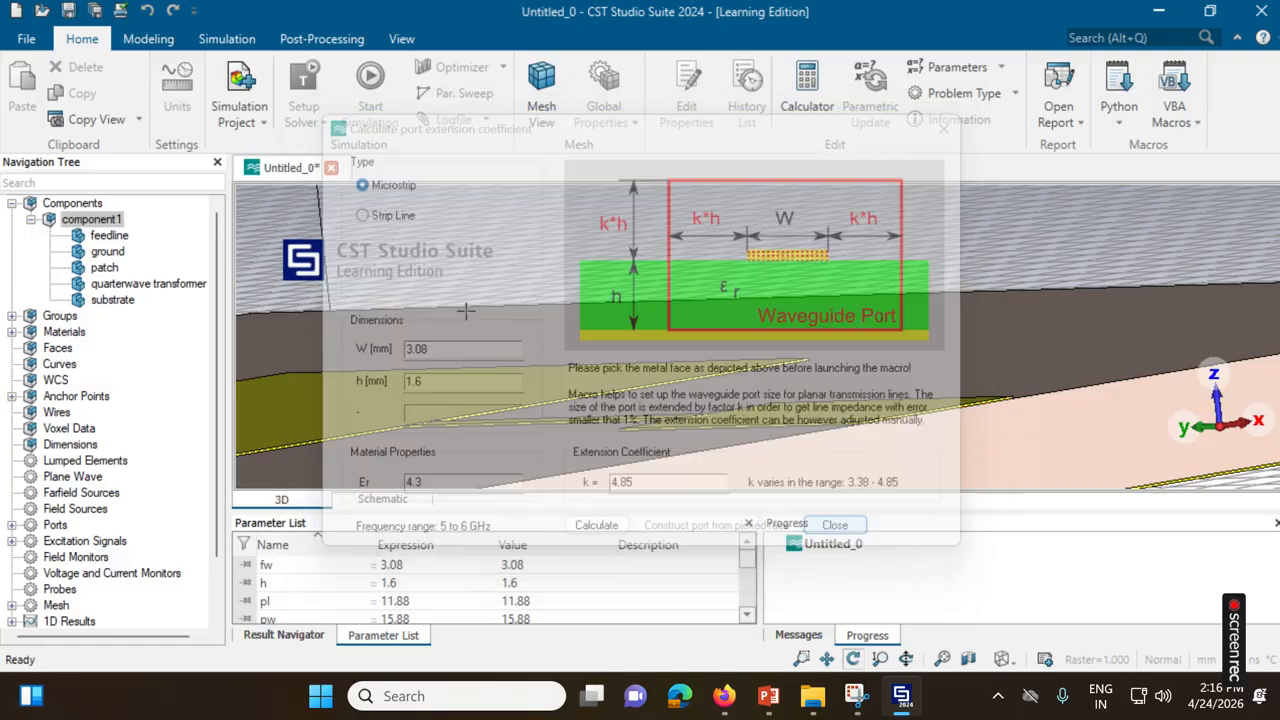
Inspect port1 from several angles to examine how it sits against the feedline and the substrate's edge
click(11, 525)
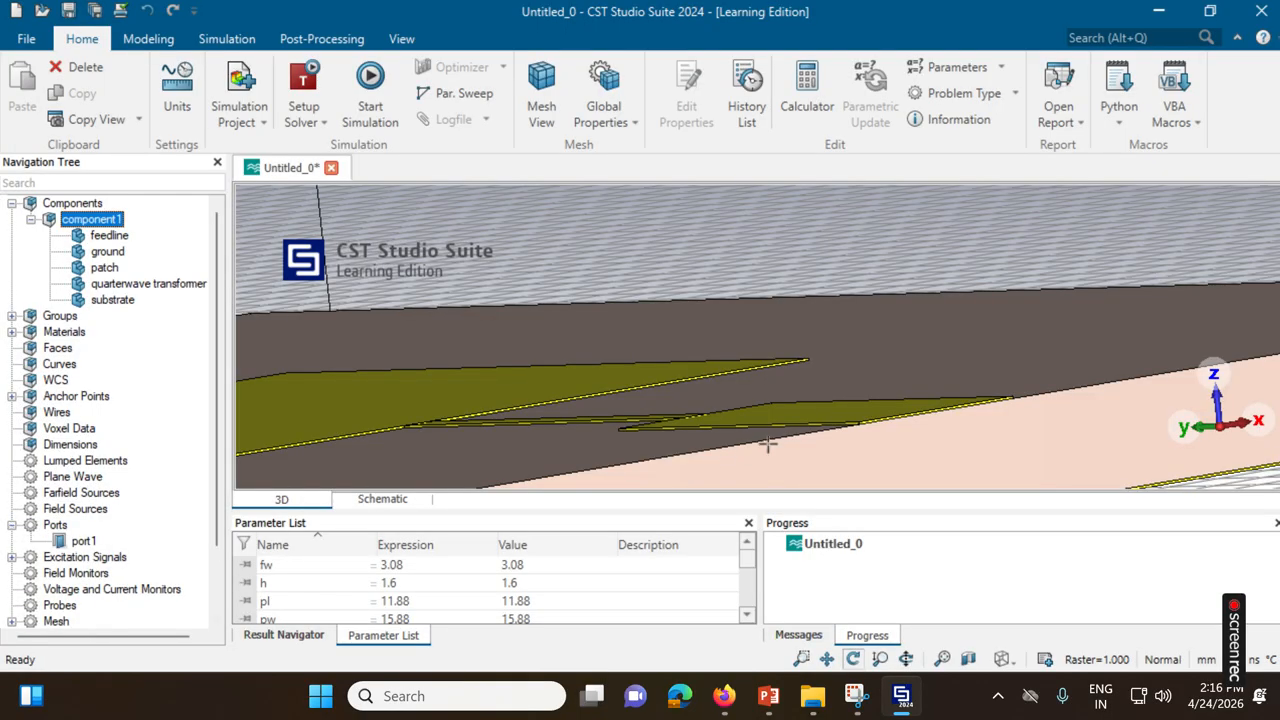
click(84, 541)
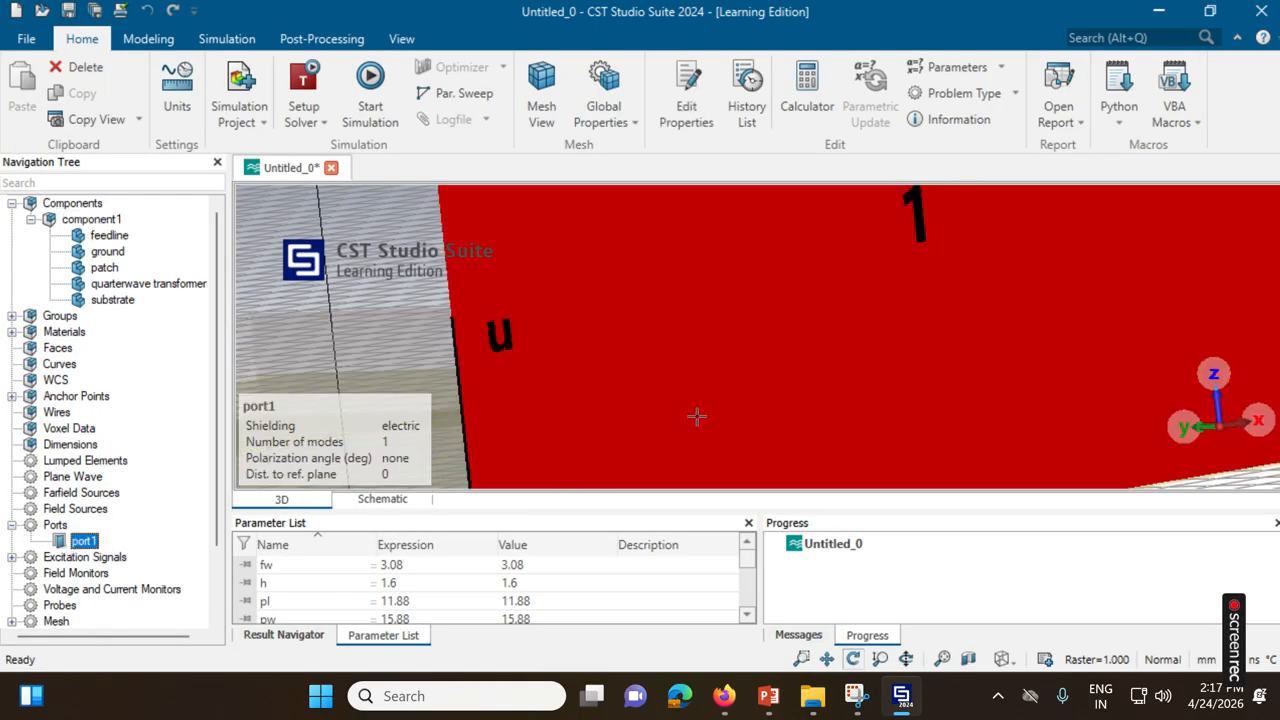
scroll(660, 400, down, 5)
drag(660, 400, 665, 489)
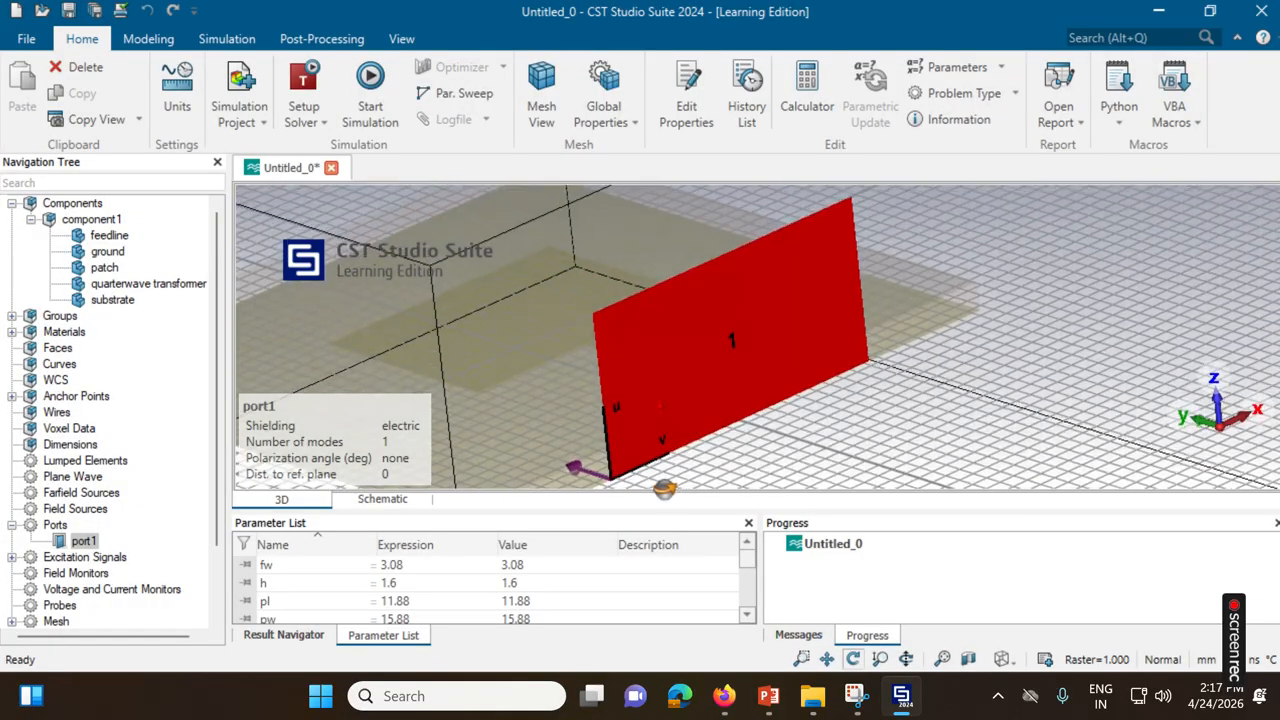
mouse_move(515, 335)
mouse_down()
mouse_move(651, 446)
mouse_move(741, 466)
mouse_move(646, 366)
mouse_up()
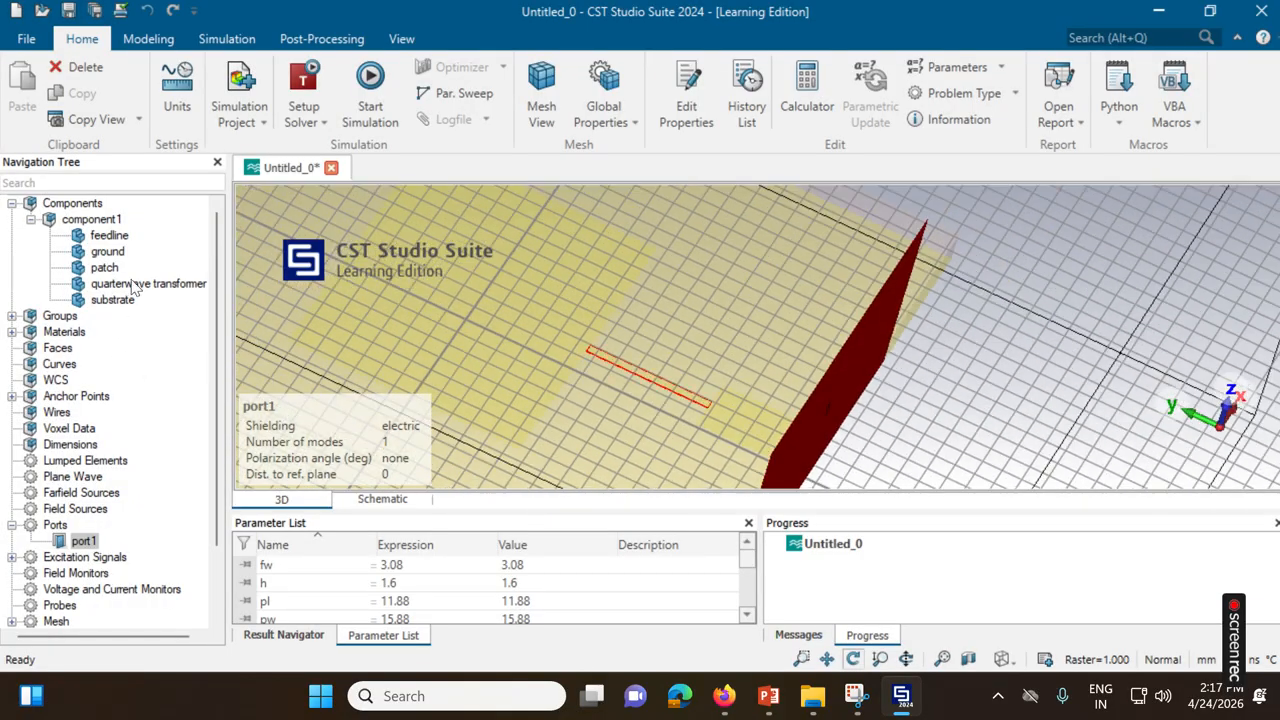
click(107, 228)
scroll(800, 358, up, 2)
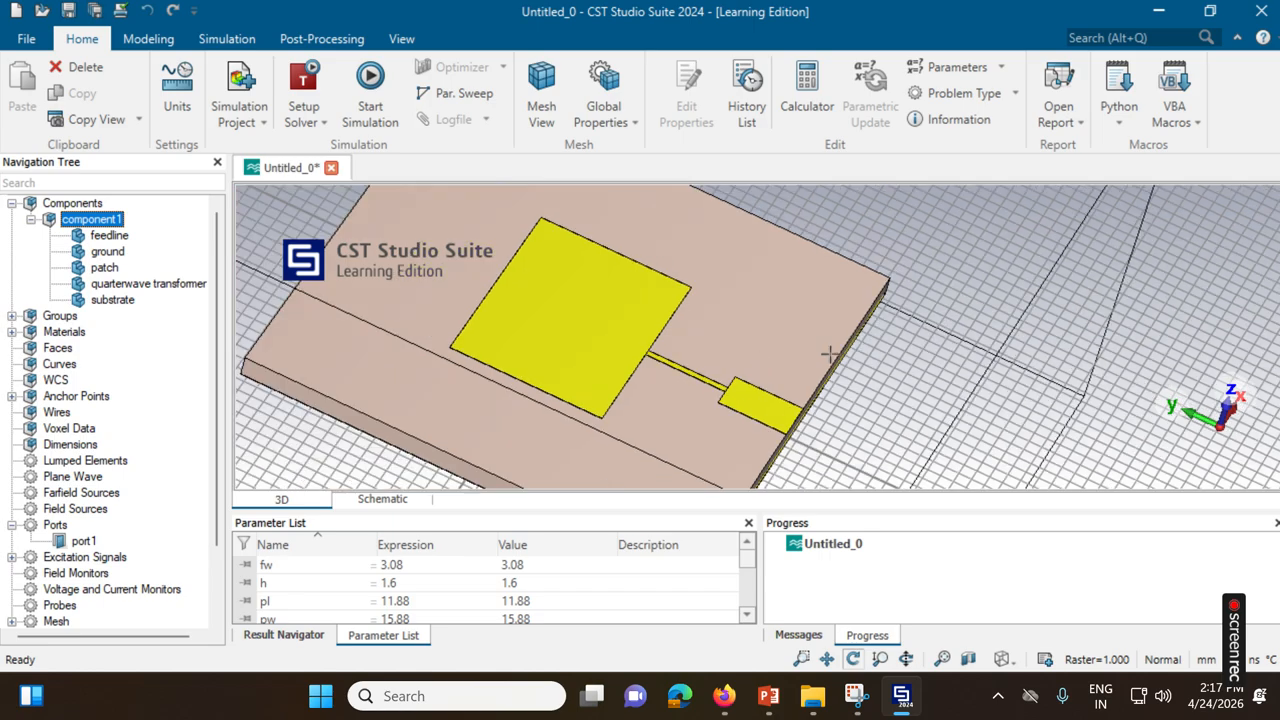
drag(332, 390, 330, 320)
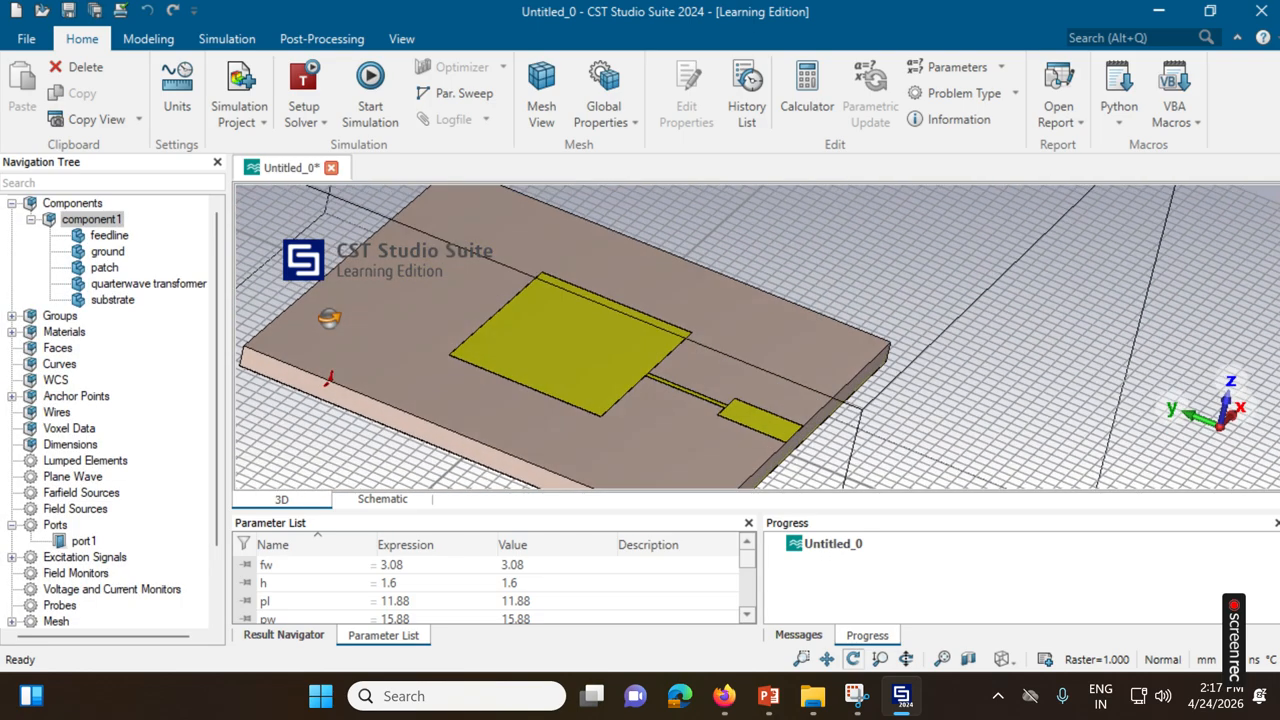
drag(376, 424, 218, 377)
drag(966, 275, 913, 384)
click(83, 540)
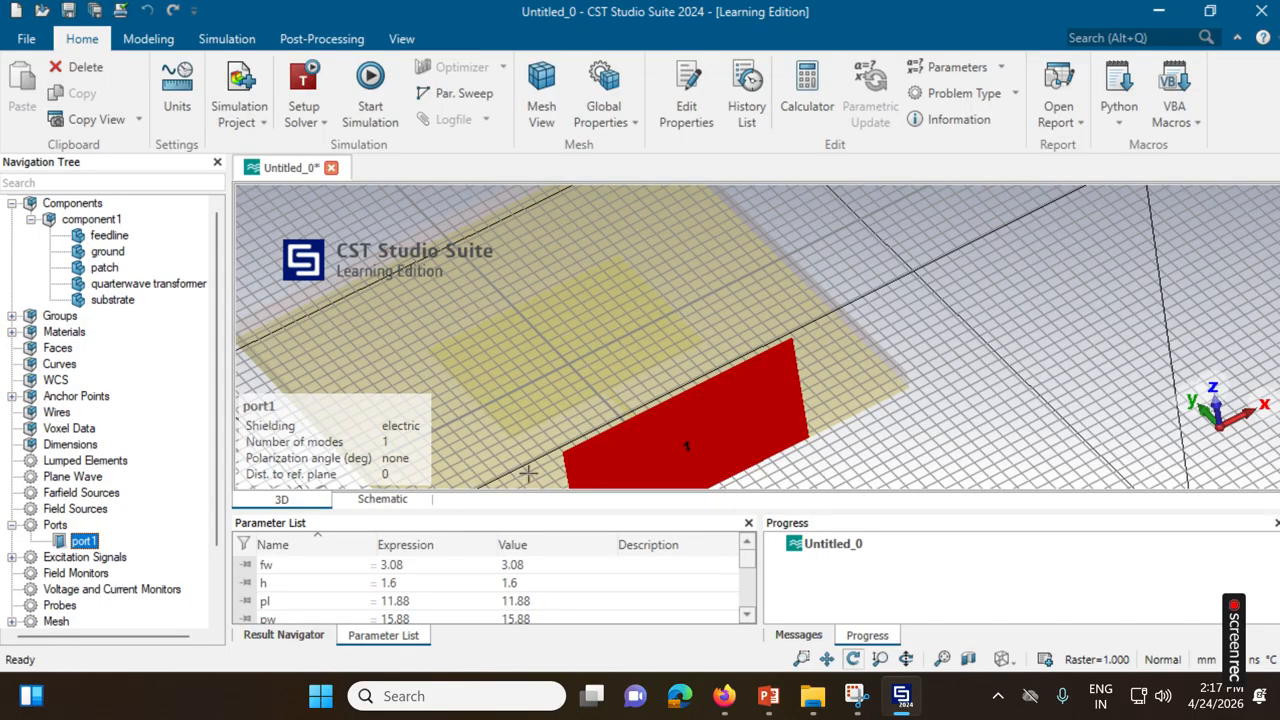
drag(586, 398, 580, 366)
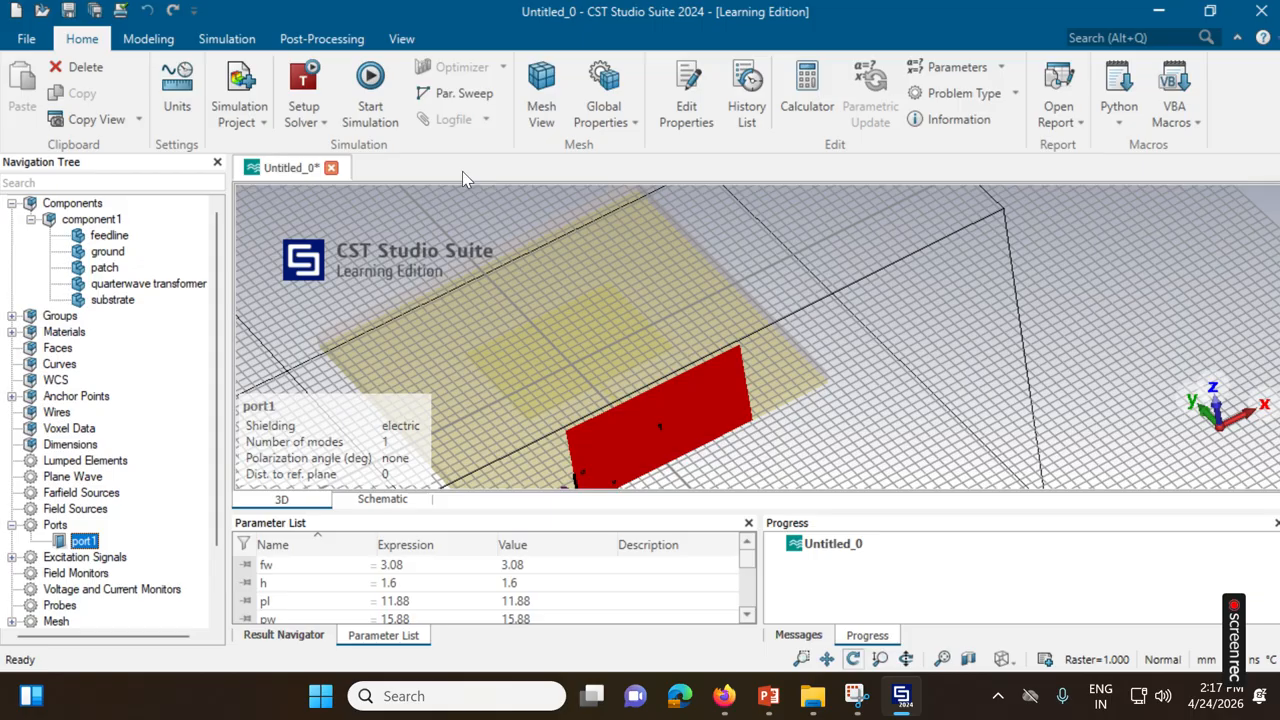
Review the frequency range, background properties, boundary conditions and symmetry planes, accepting the existing settings
click(215, 40)
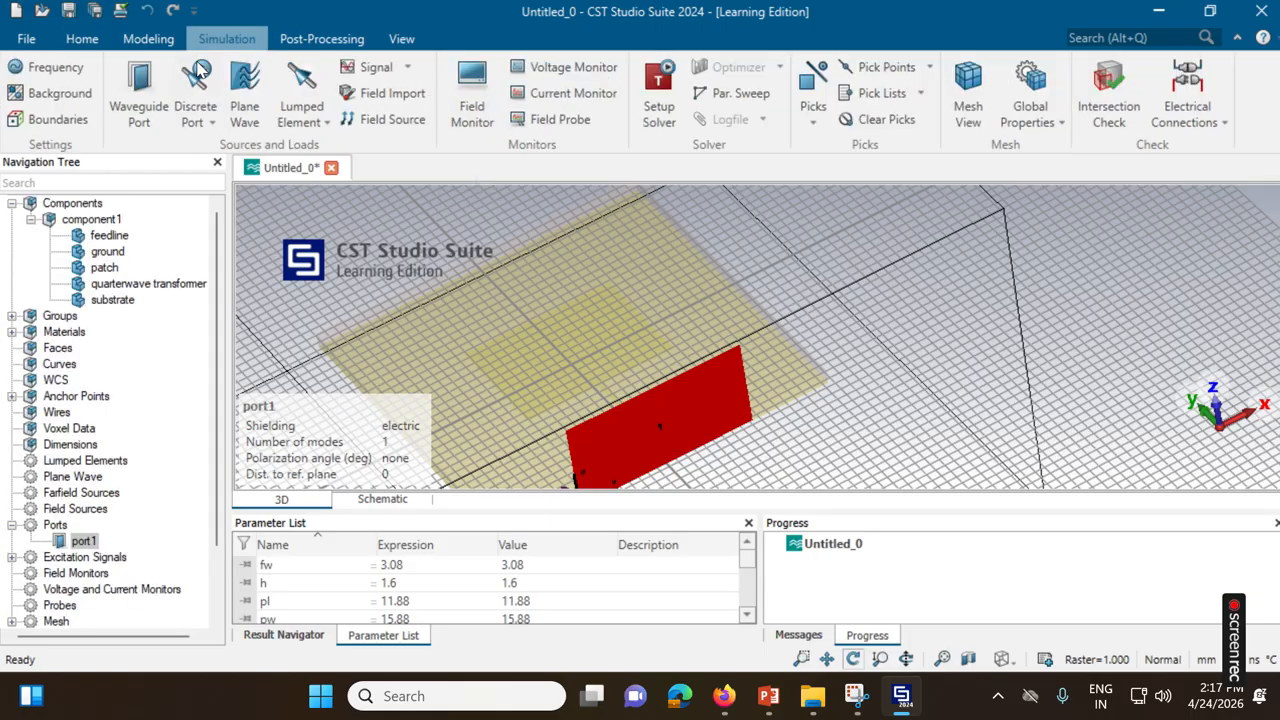
click(45, 67)
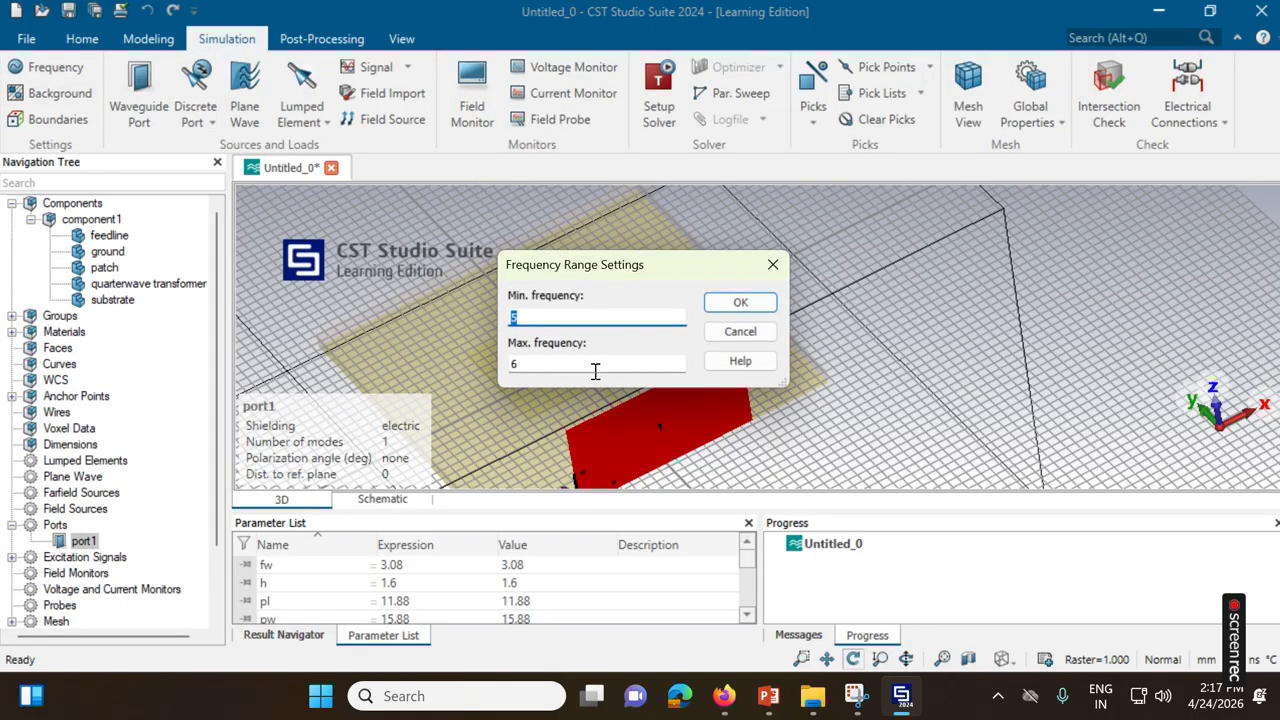
click(740, 302)
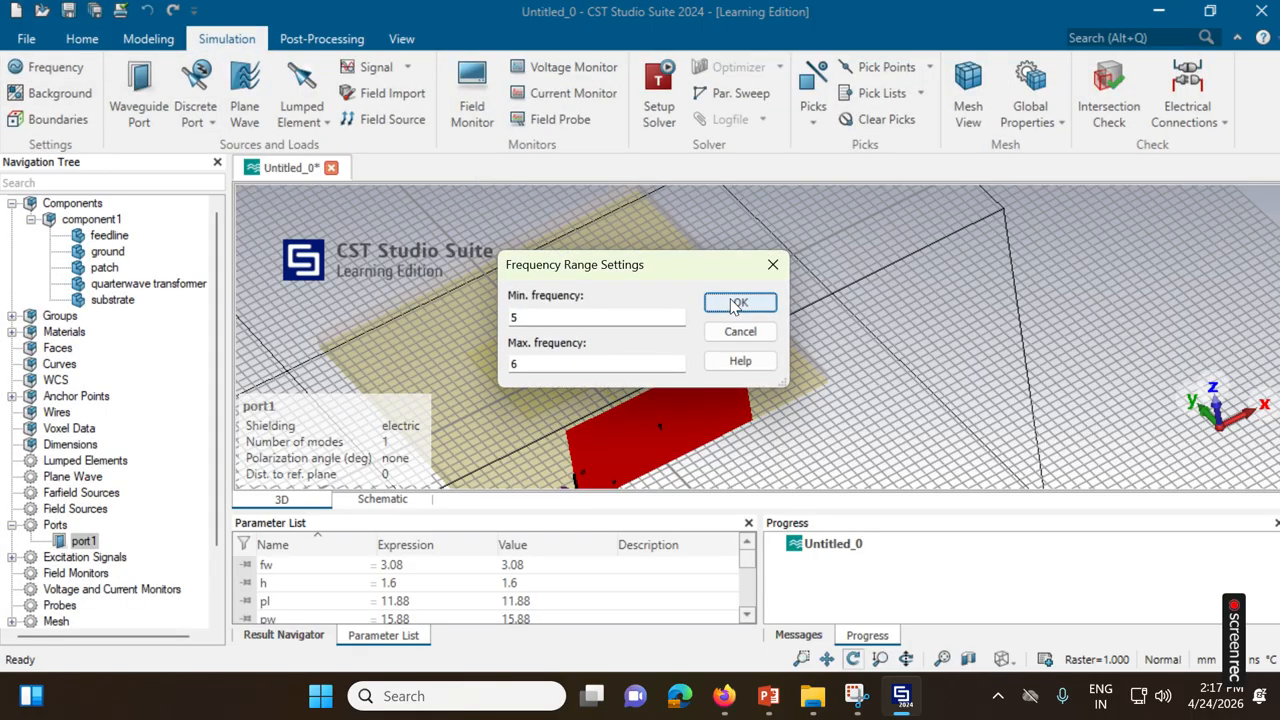
click(62, 97)
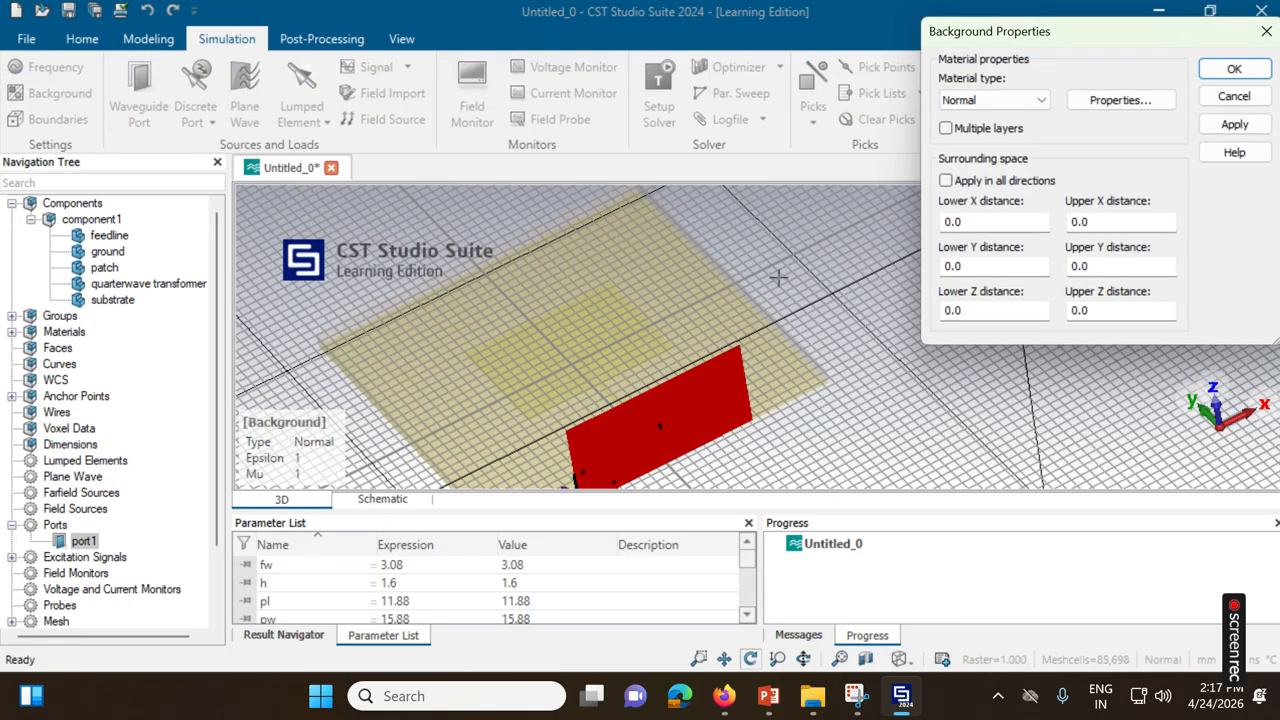
click(1233, 71)
click(58, 119)
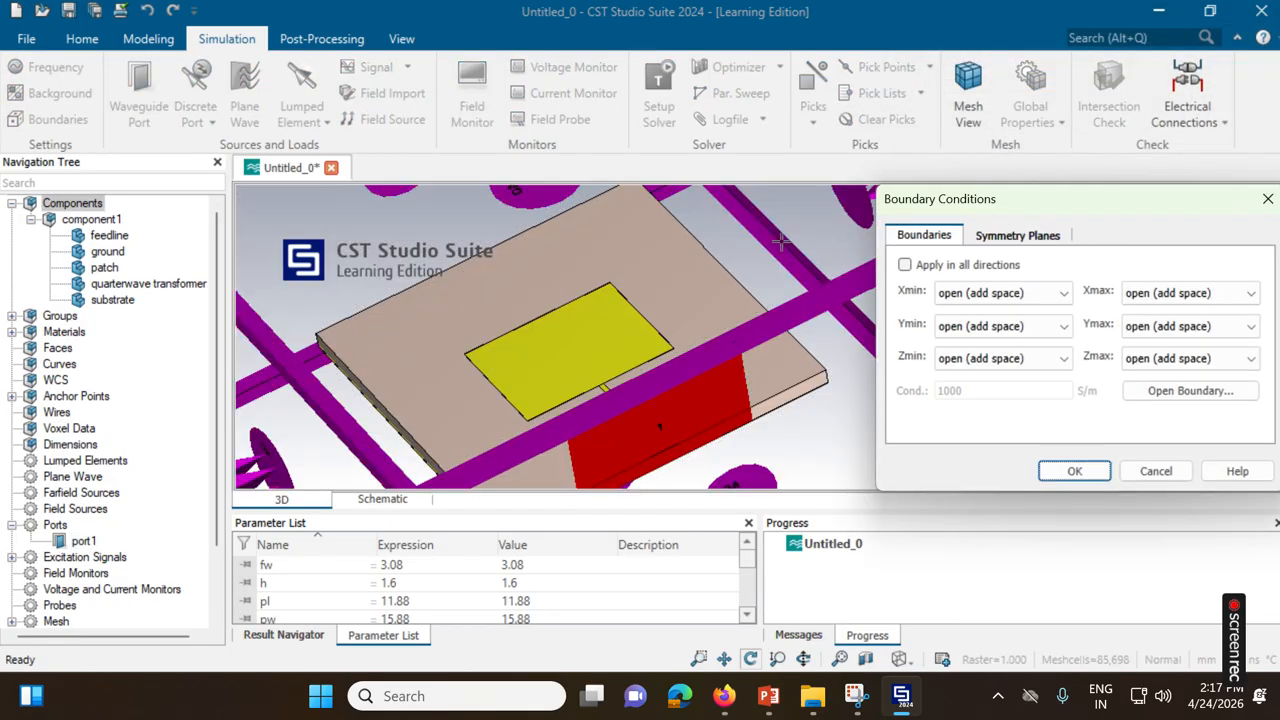
click(1036, 240)
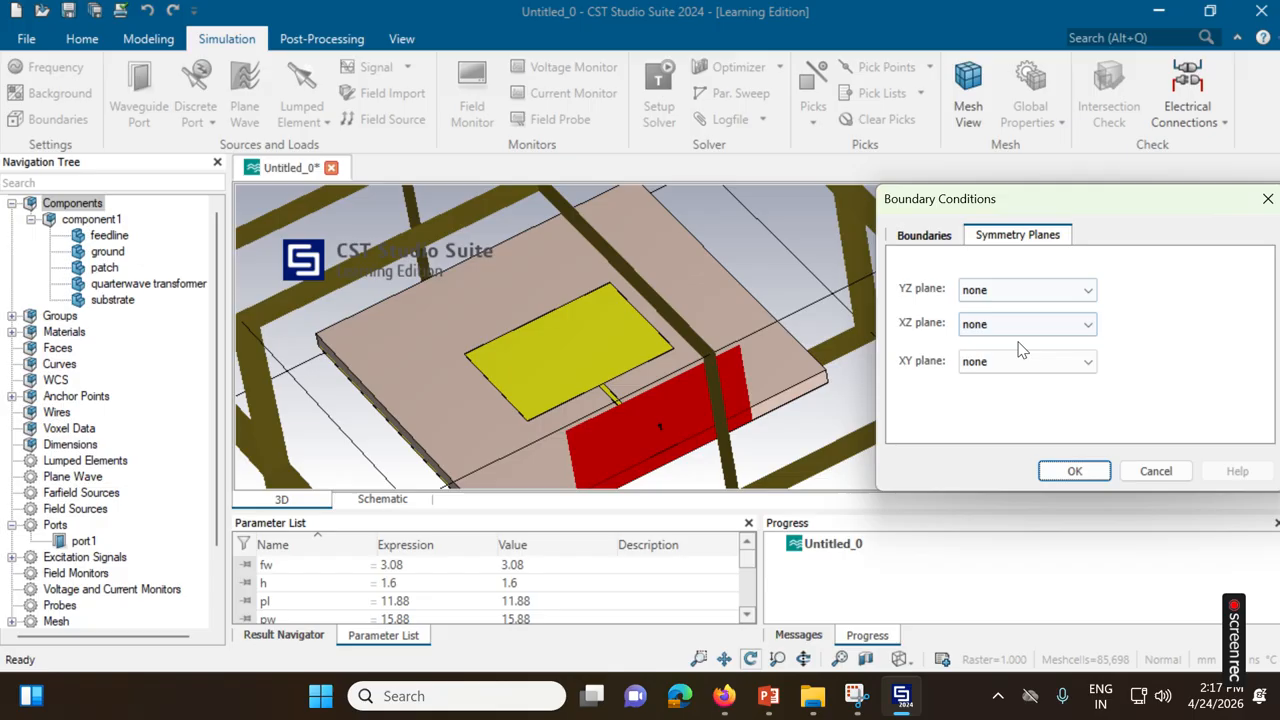
click(1050, 475)
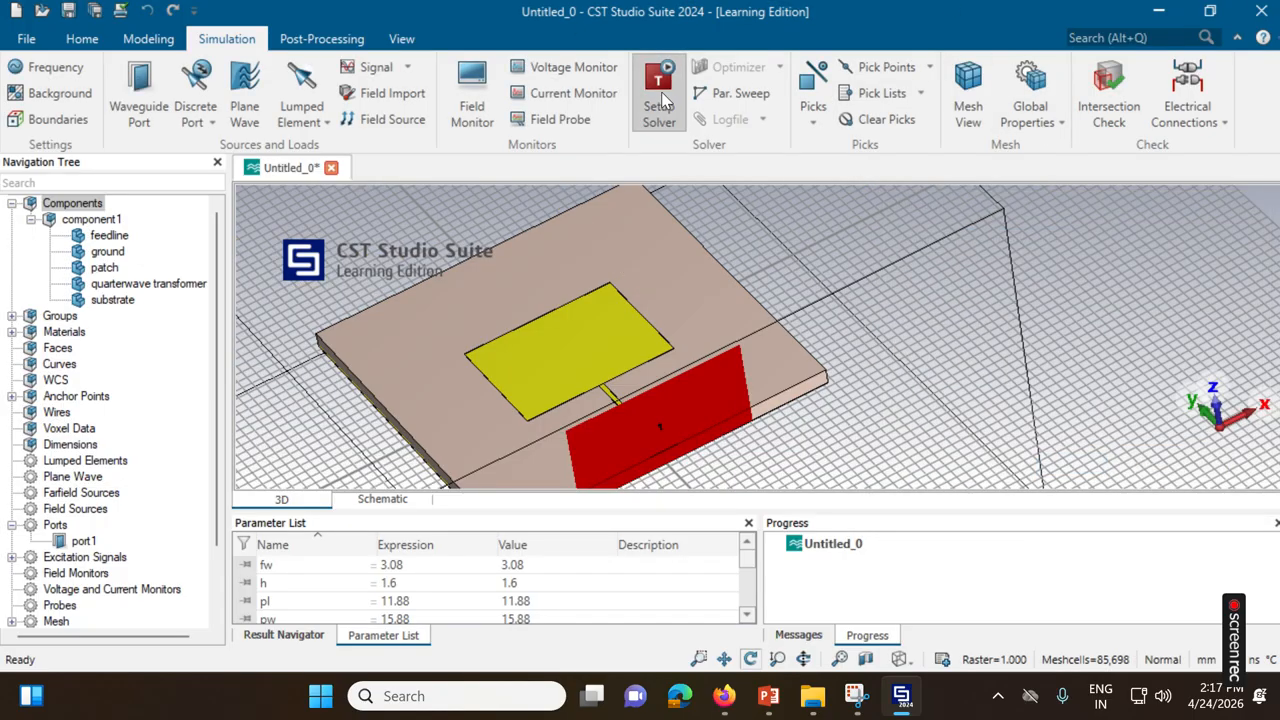
Start the time domain solver with a hexahedral mesh, -40 dB accuracy and all ports as sources
click(659, 100)
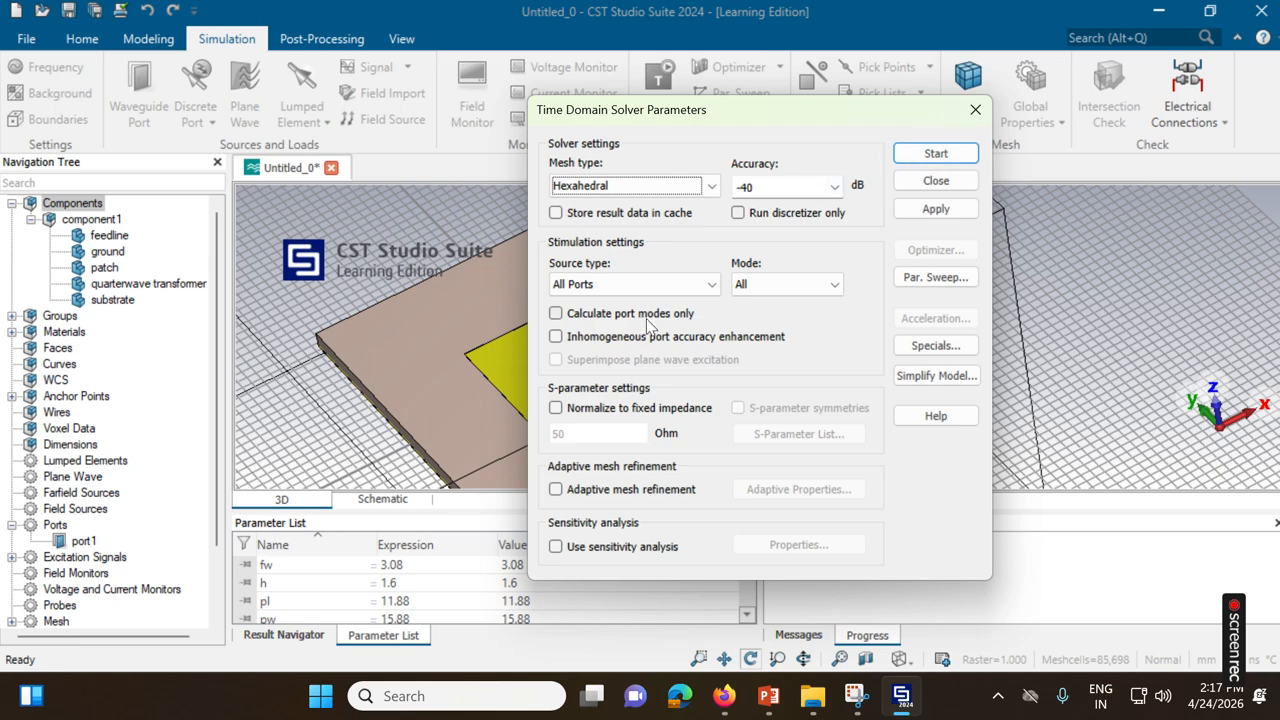
click(962, 160)
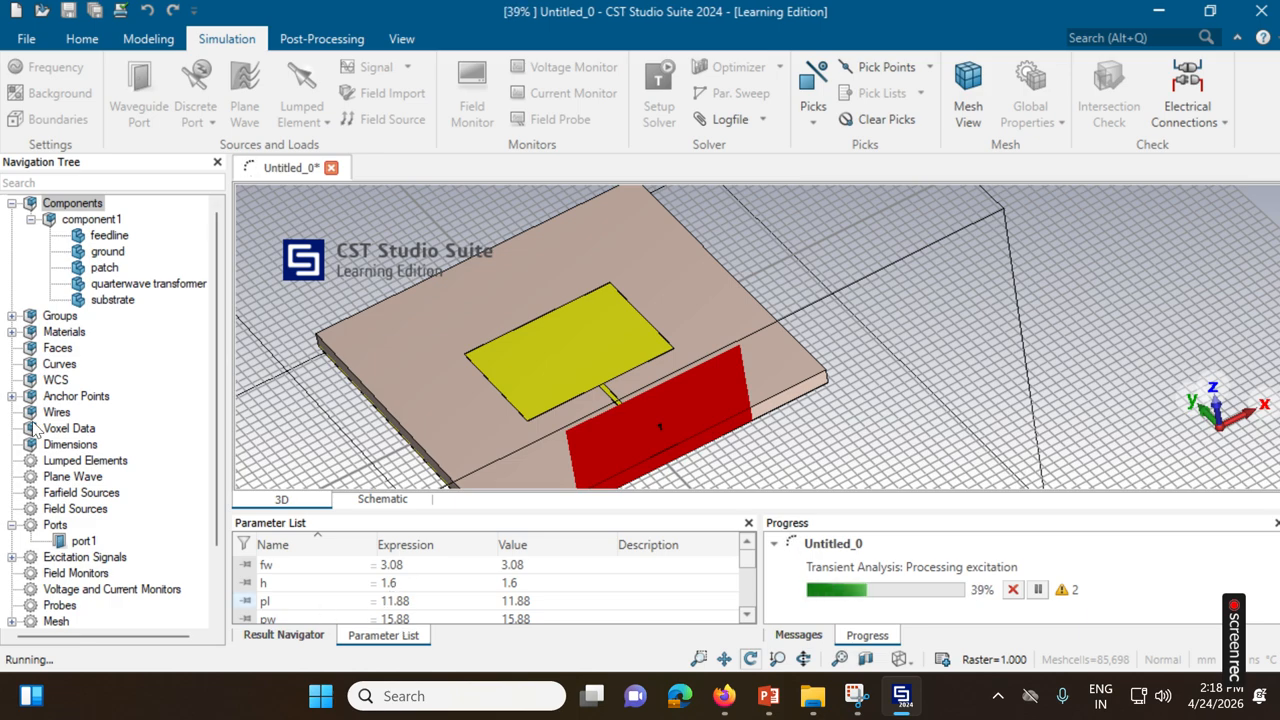
Display the S1,1 curve from the S-parameter results of the simulation
scroll(42, 495, down, 1)
scroll(42, 495, down, 1)
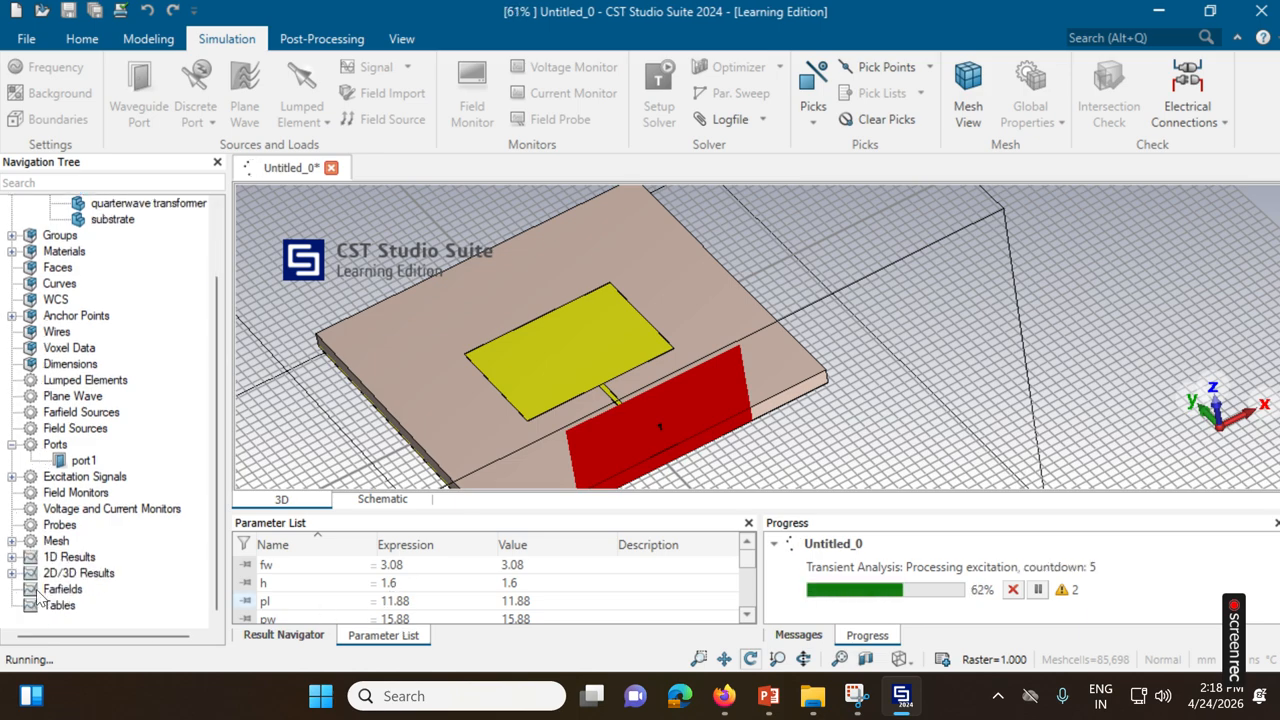
click(12, 558)
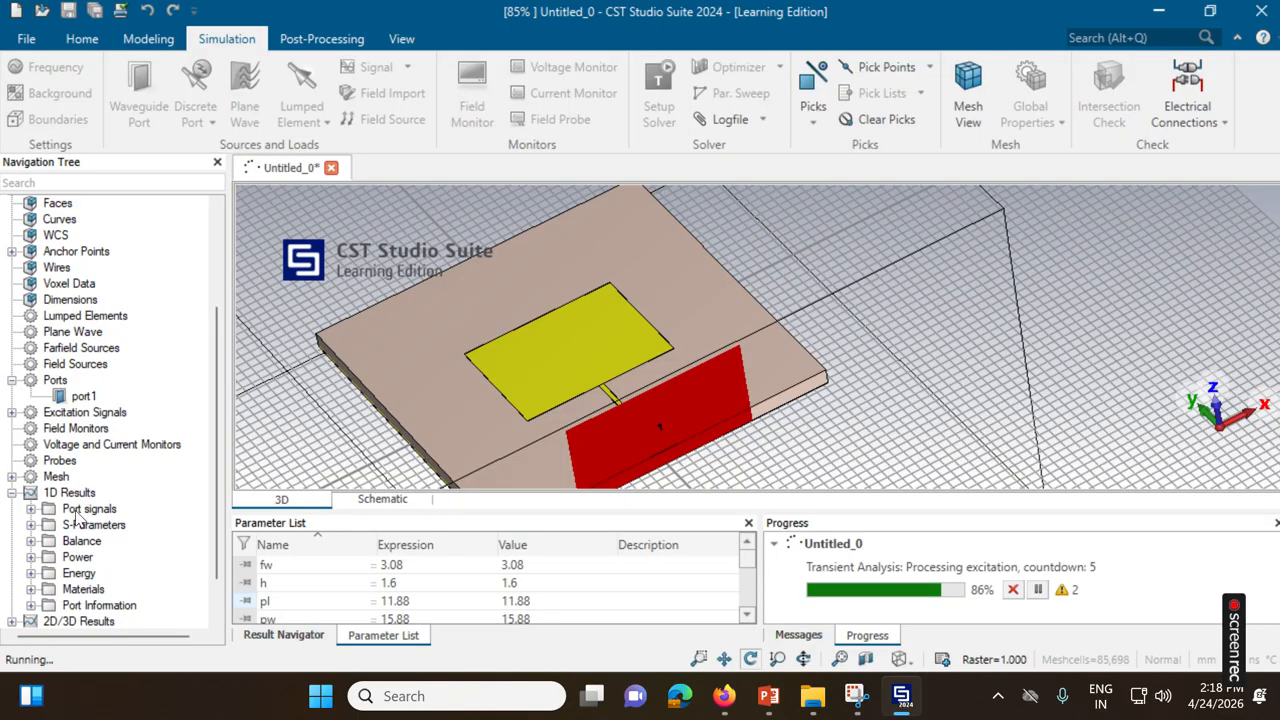
click(31, 525)
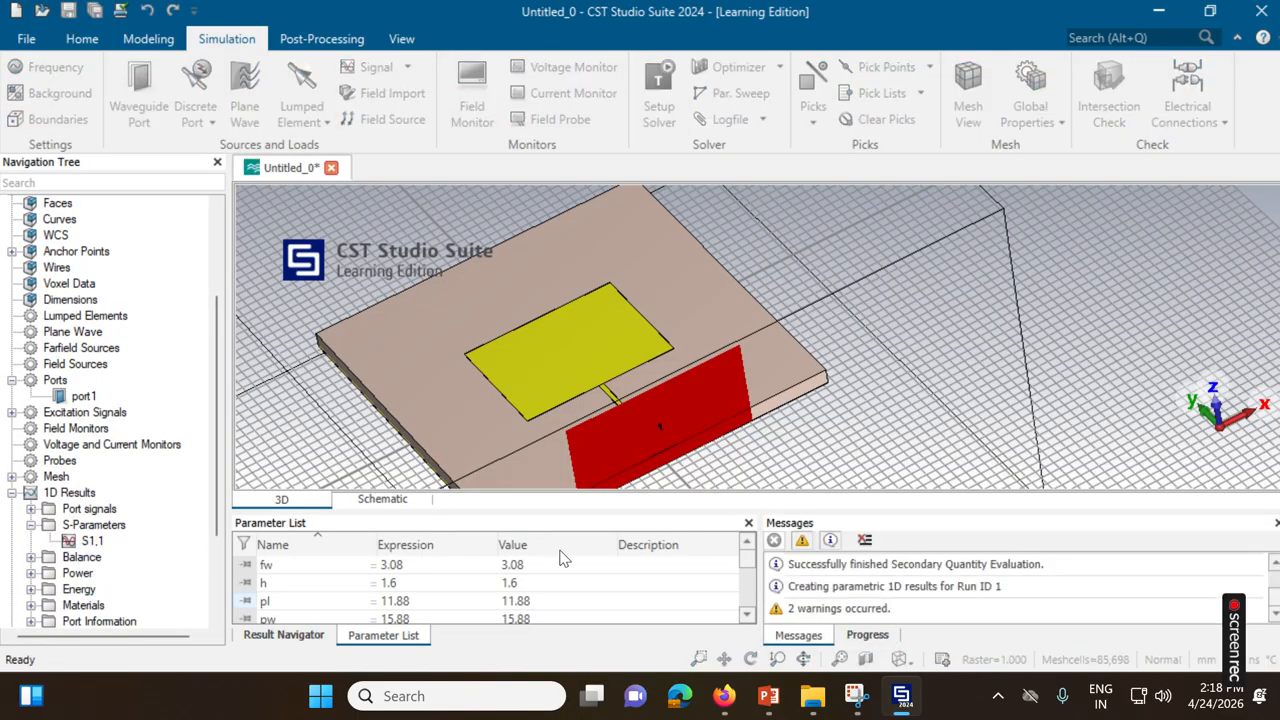
click(102, 541)
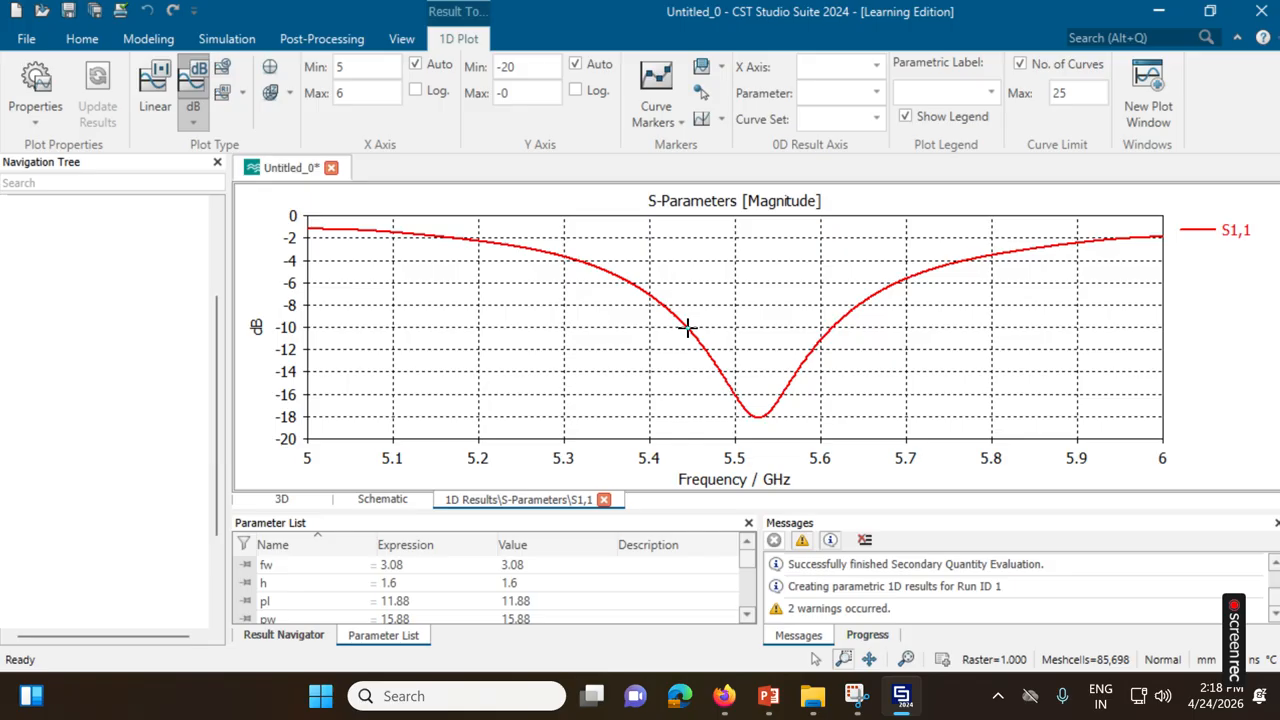
Place curve markers on the S1,1 curve at the resonance dip and at both -10 dB crossings
click(687, 327)
click(656, 88)
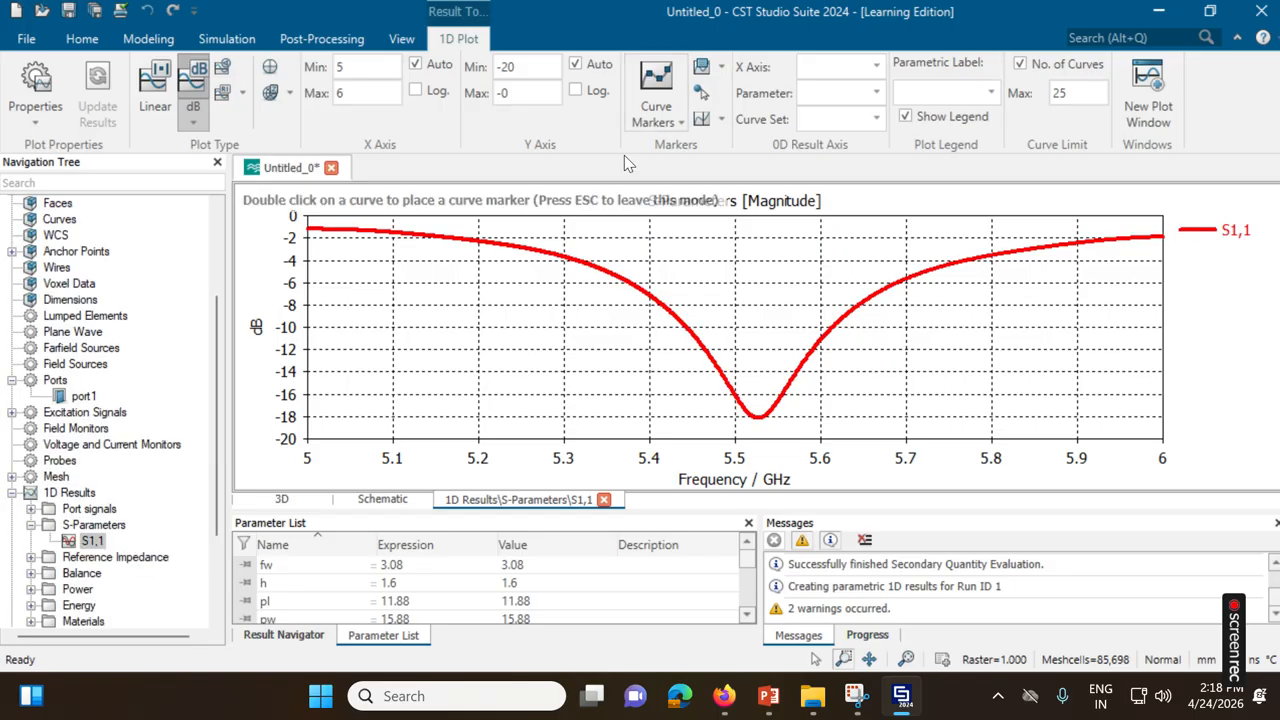
double_click(758, 420)
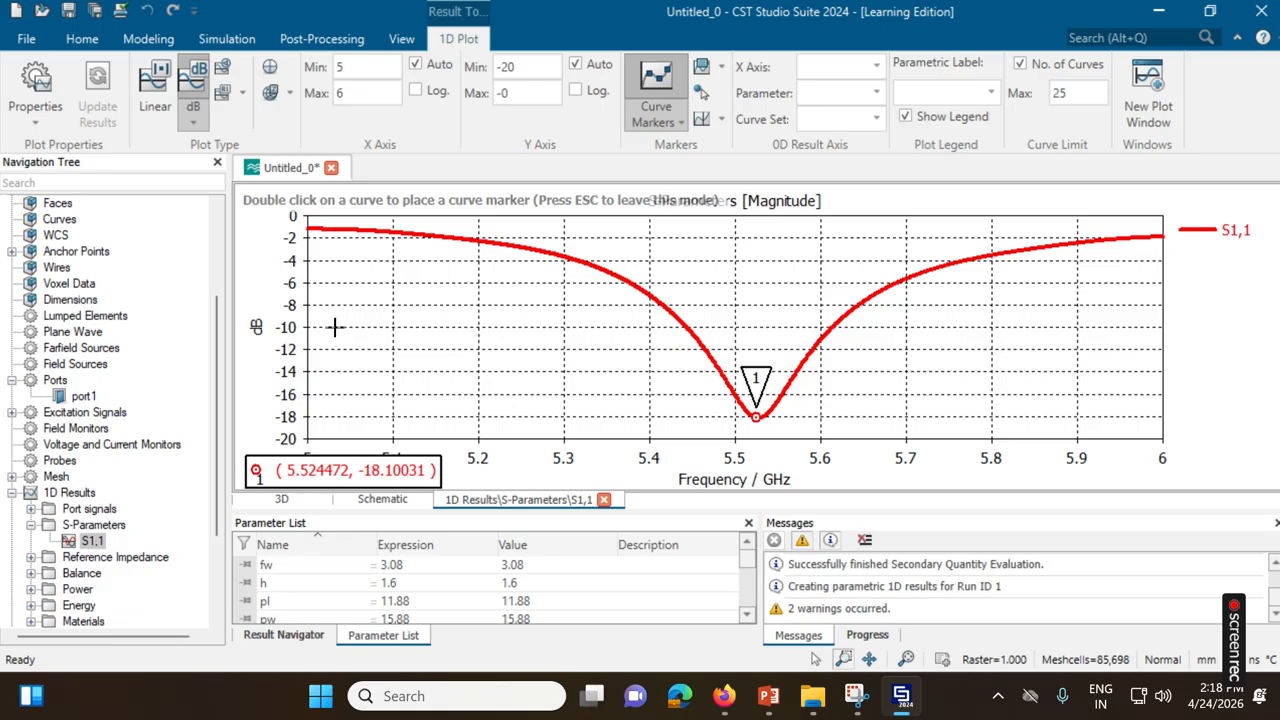
double_click(686, 328)
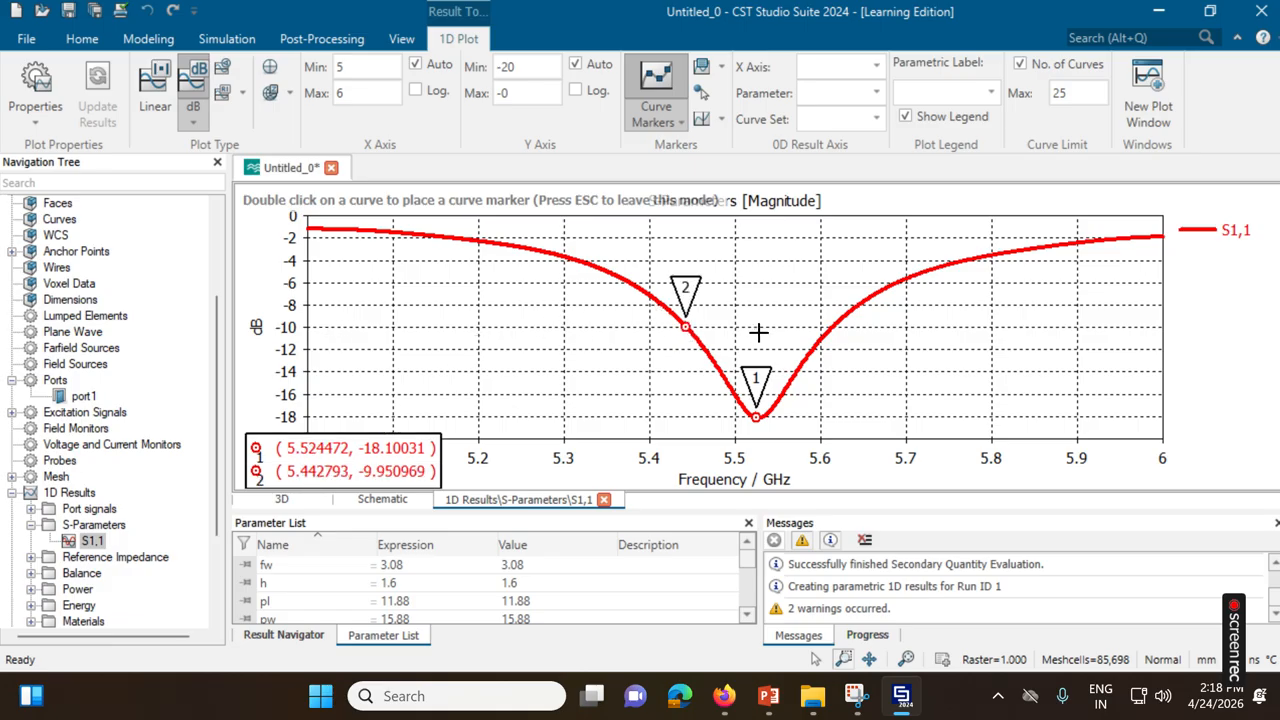
double_click(832, 328)
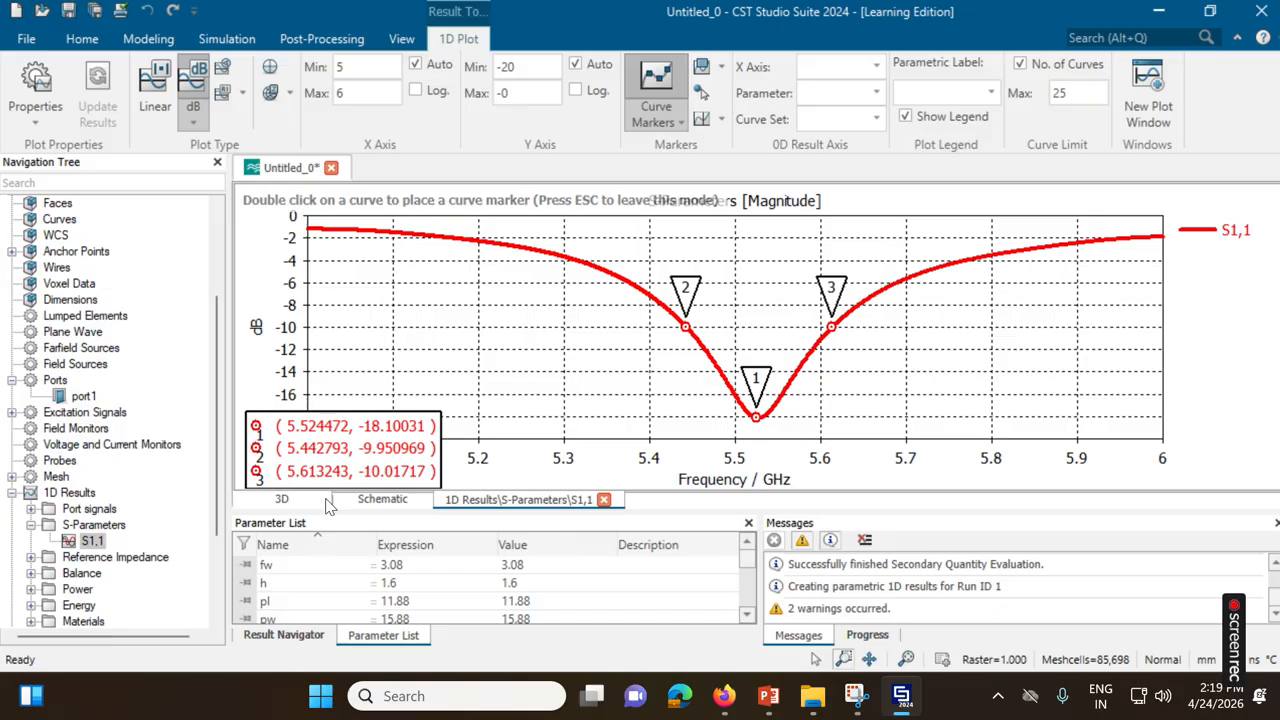
Try setting up a time domain parameter sweep with a new sequence containing a linear sweep of qw
click(281, 500)
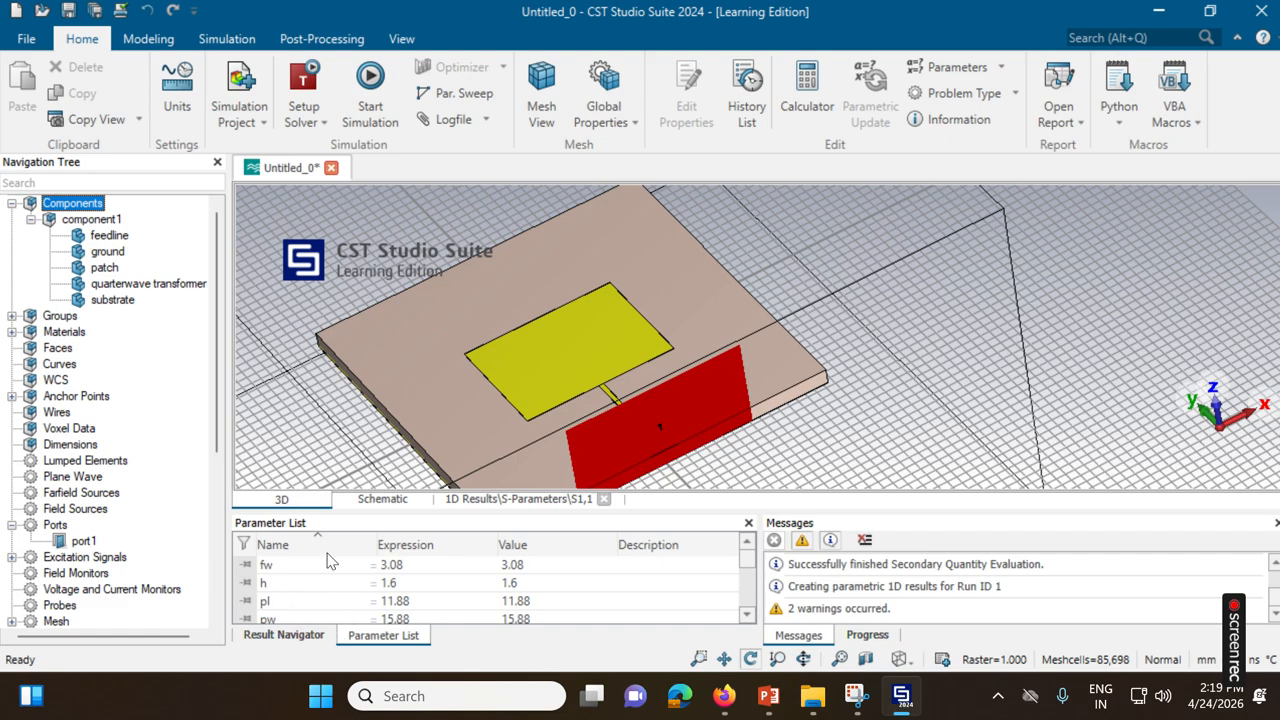
click(455, 93)
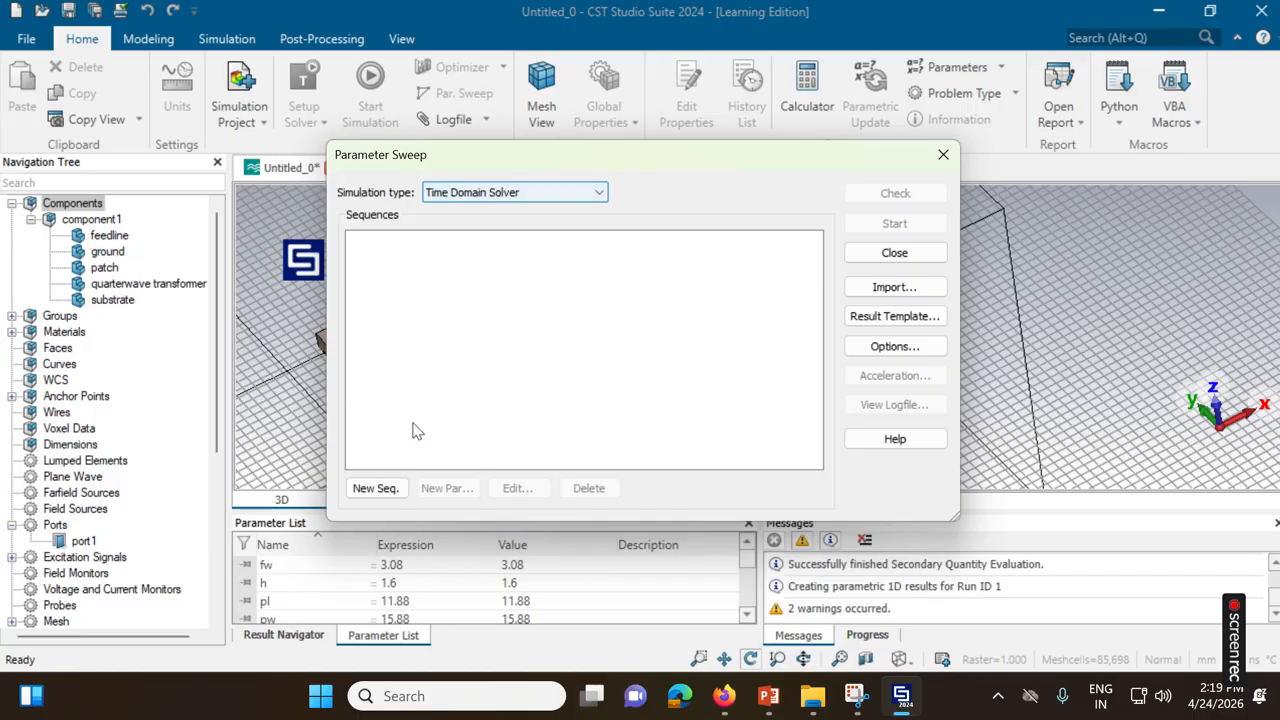
click(378, 485)
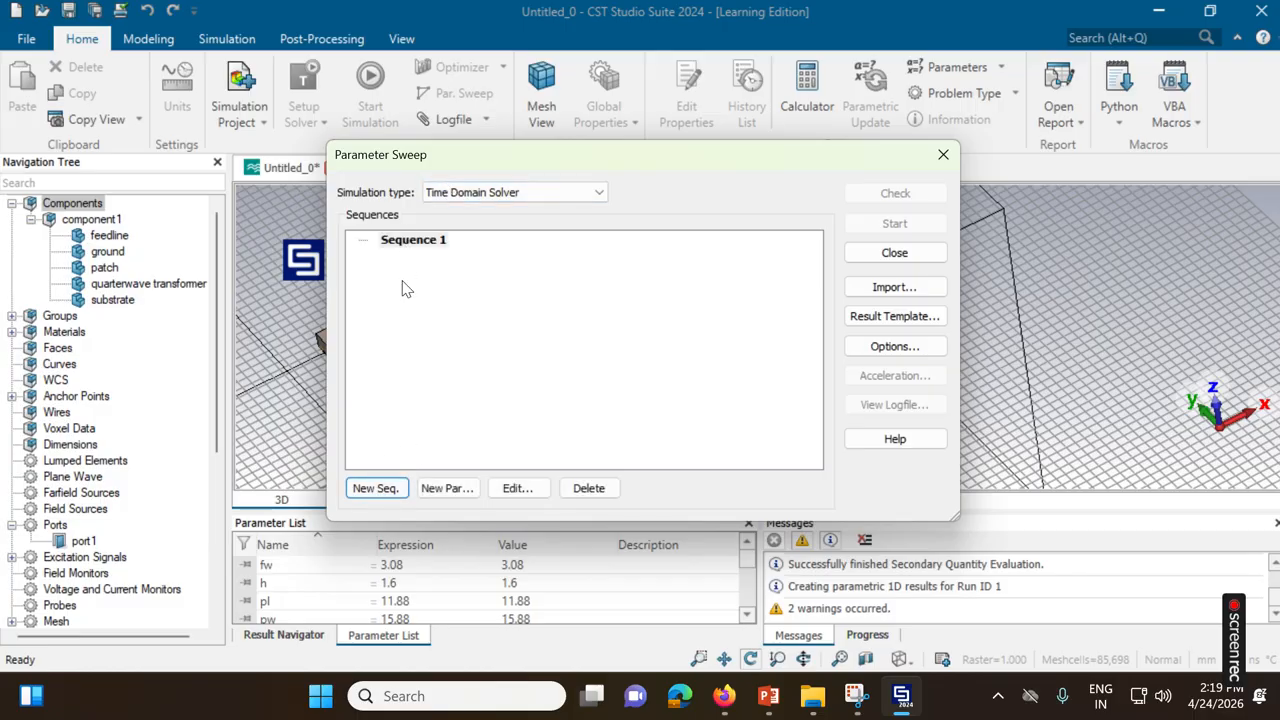
click(447, 488)
click(590, 271)
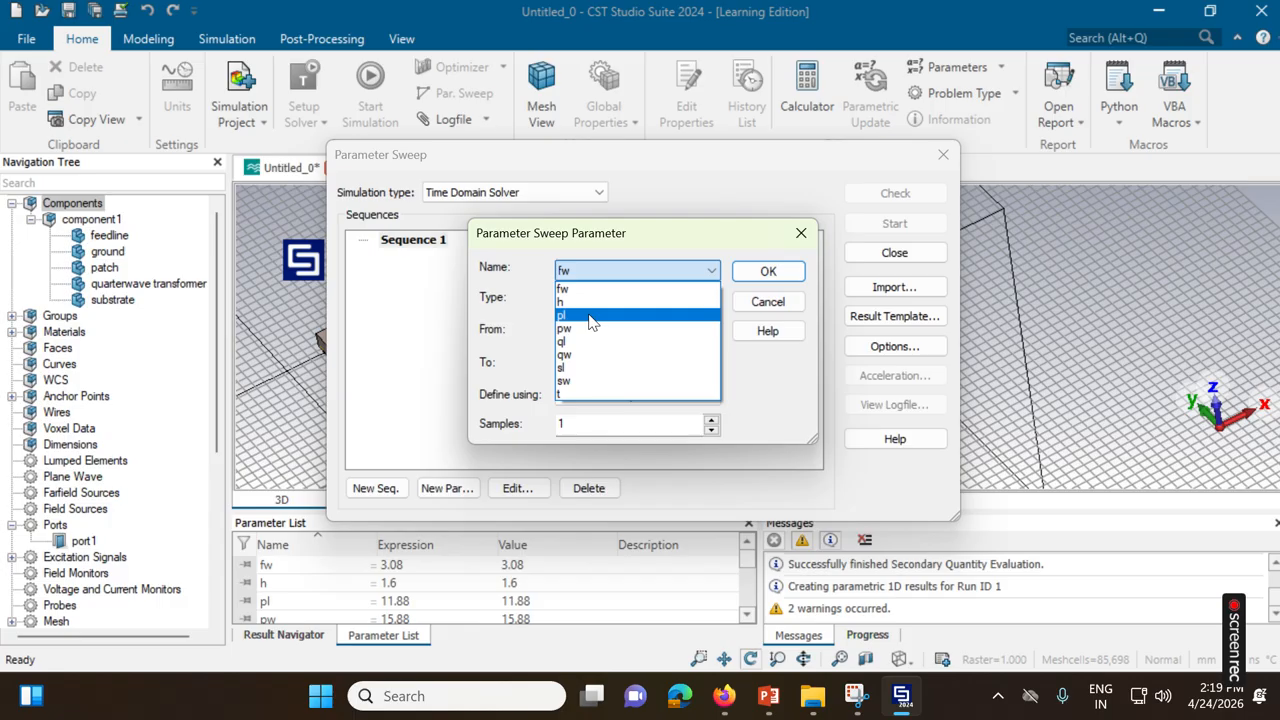
click(600, 355)
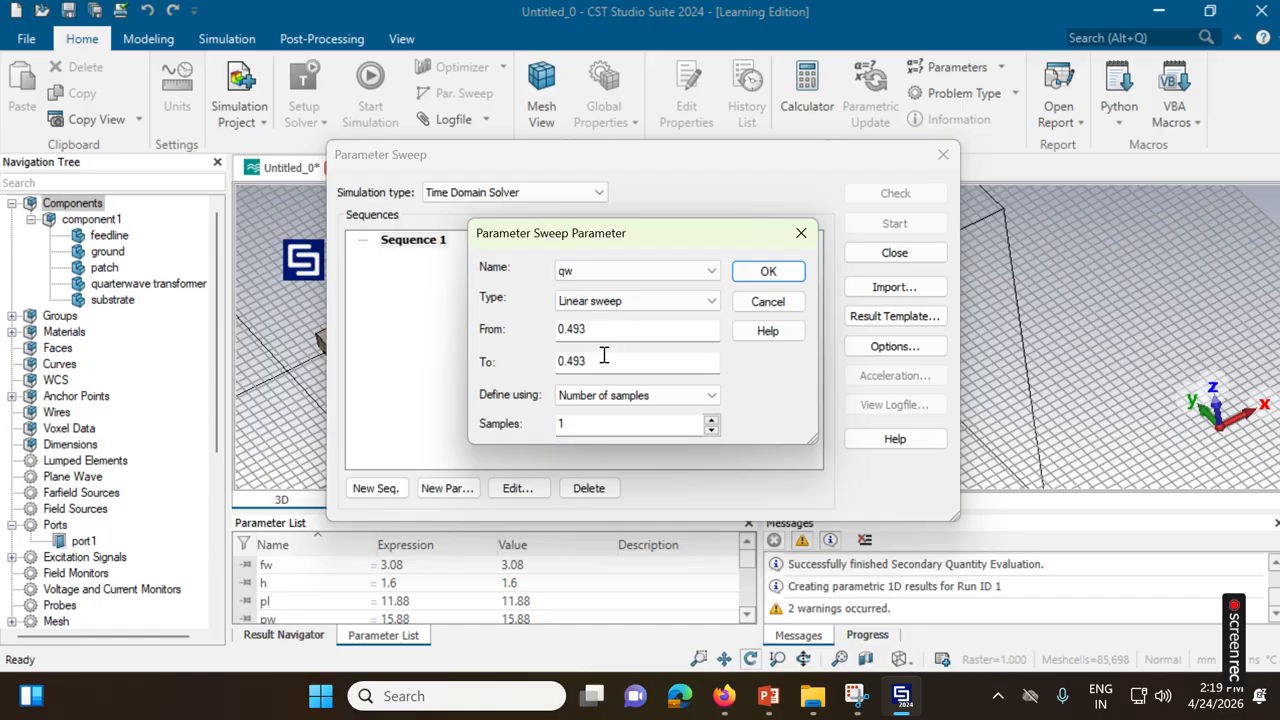
click(596, 328)
key(BackSpace)
key(BackSpace)
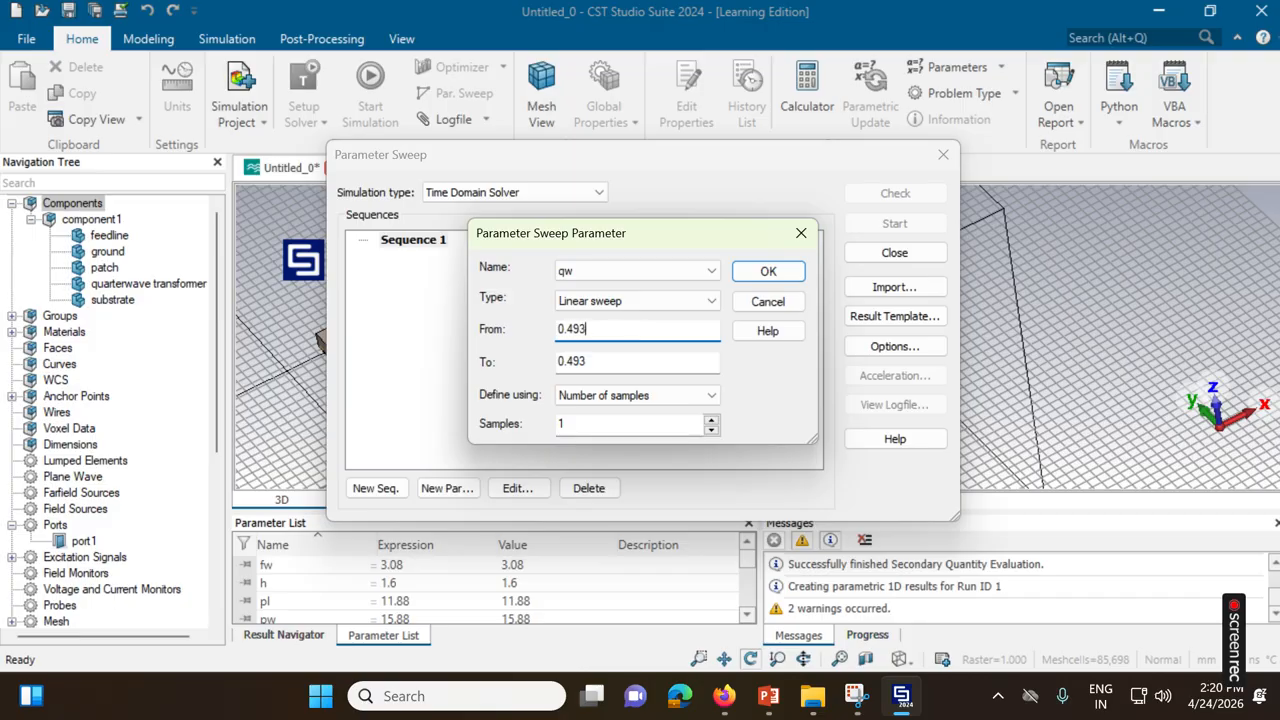
click(768, 272)
click(943, 154)
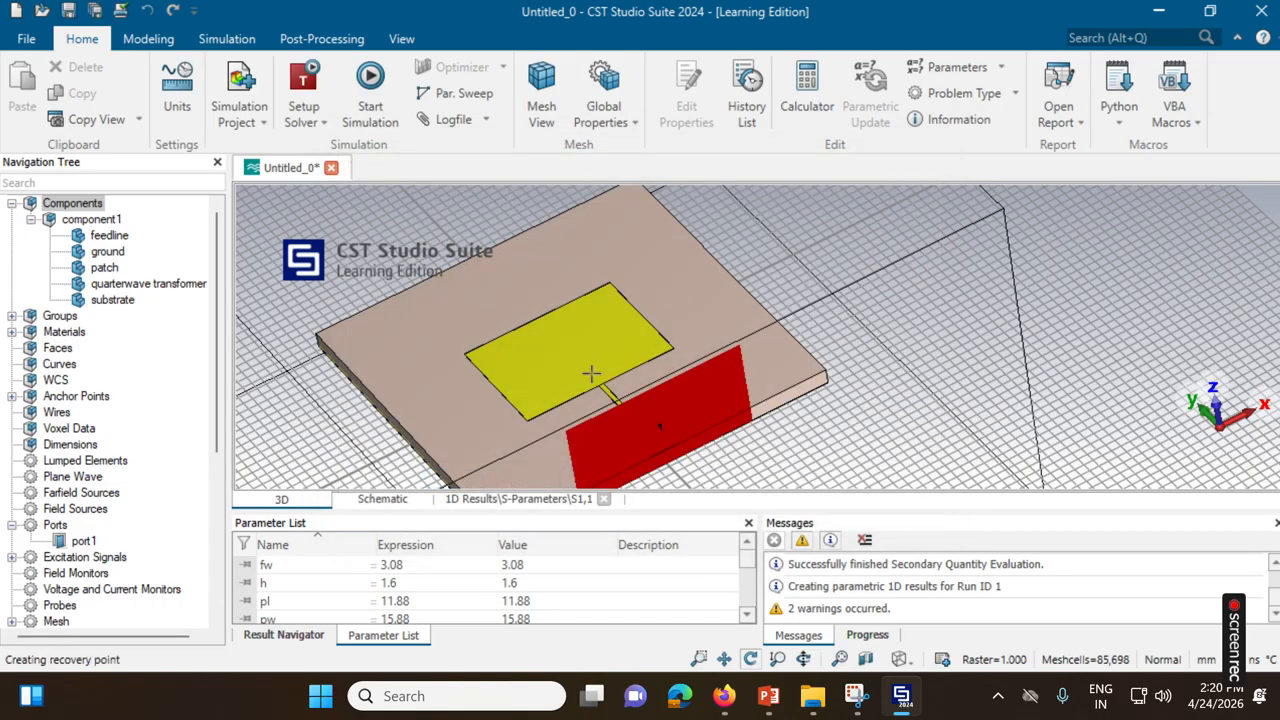
Set the parameter qw to 0.65 and update the antenna model parametrically
scroll(340, 590, down, 1)
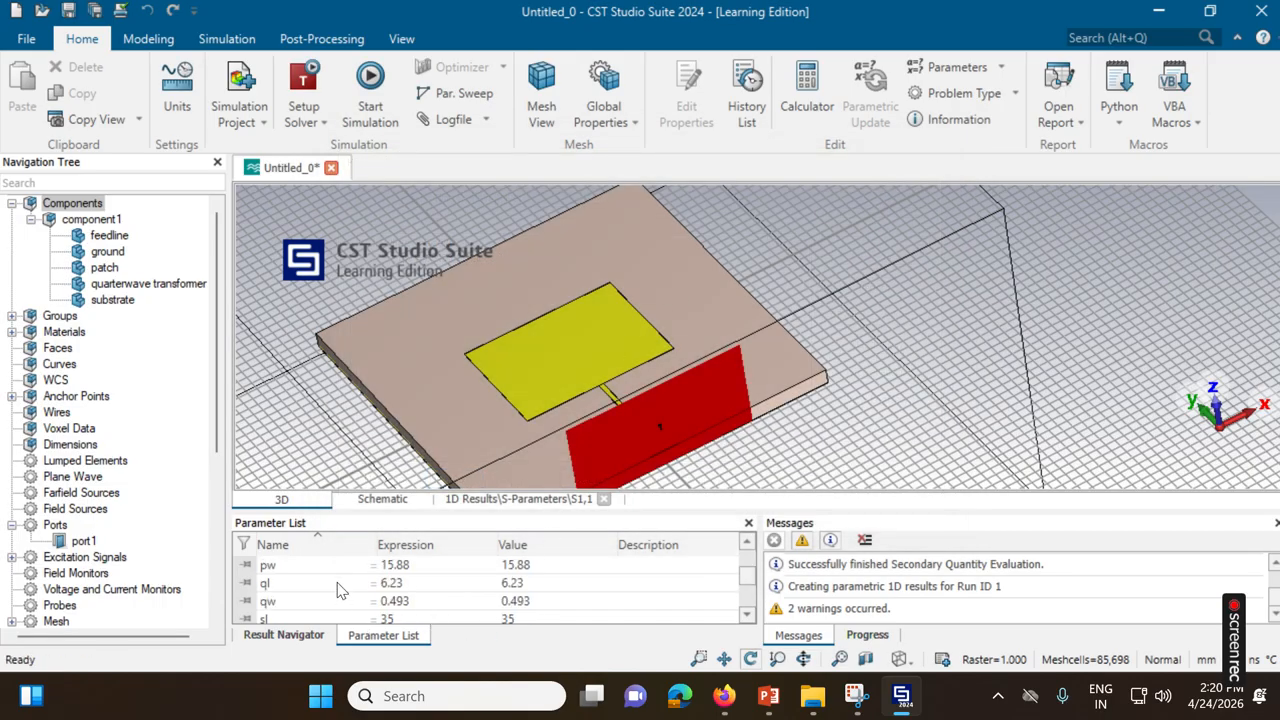
double_click(400, 601)
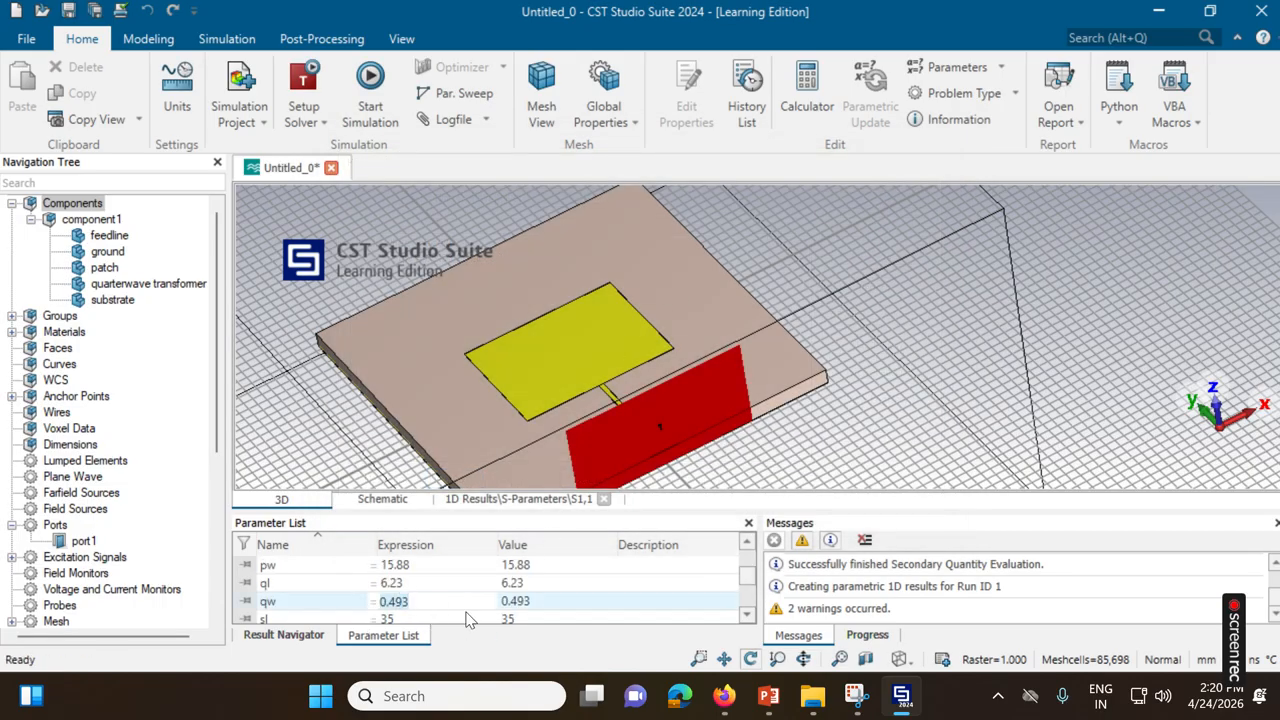
key(BackSpace)
click(328, 606)
click(524, 422)
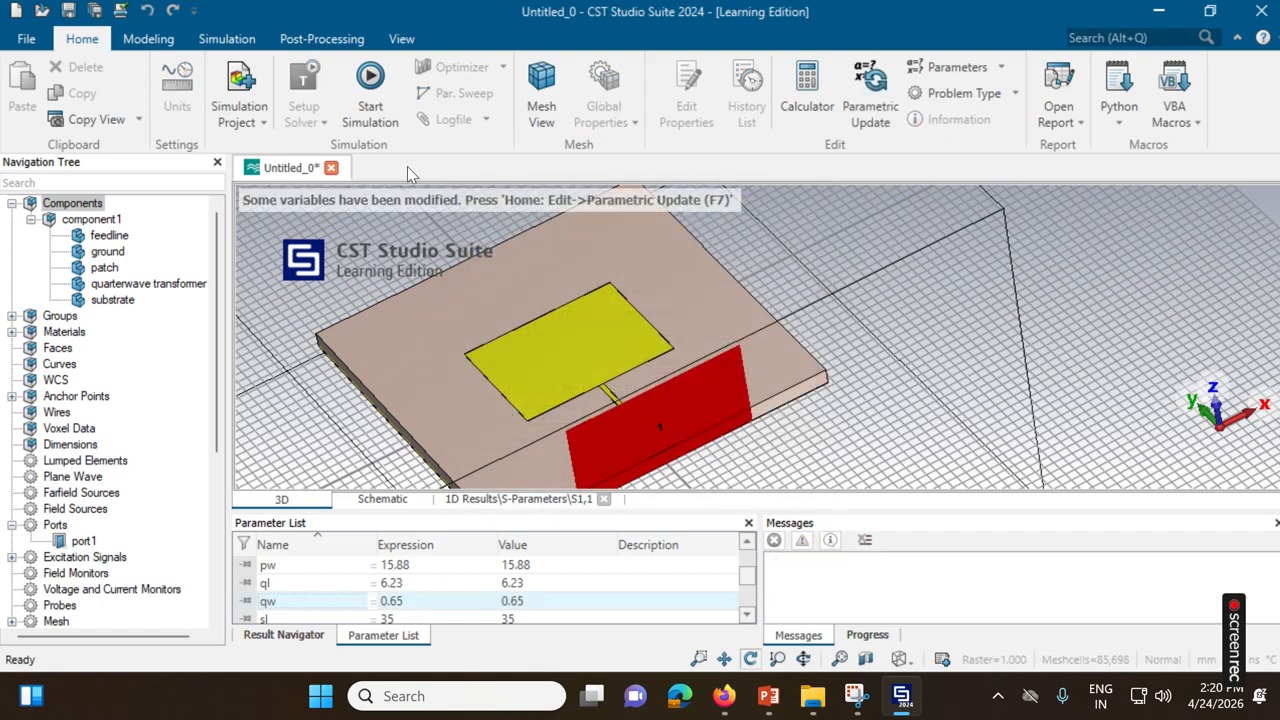
click(870, 90)
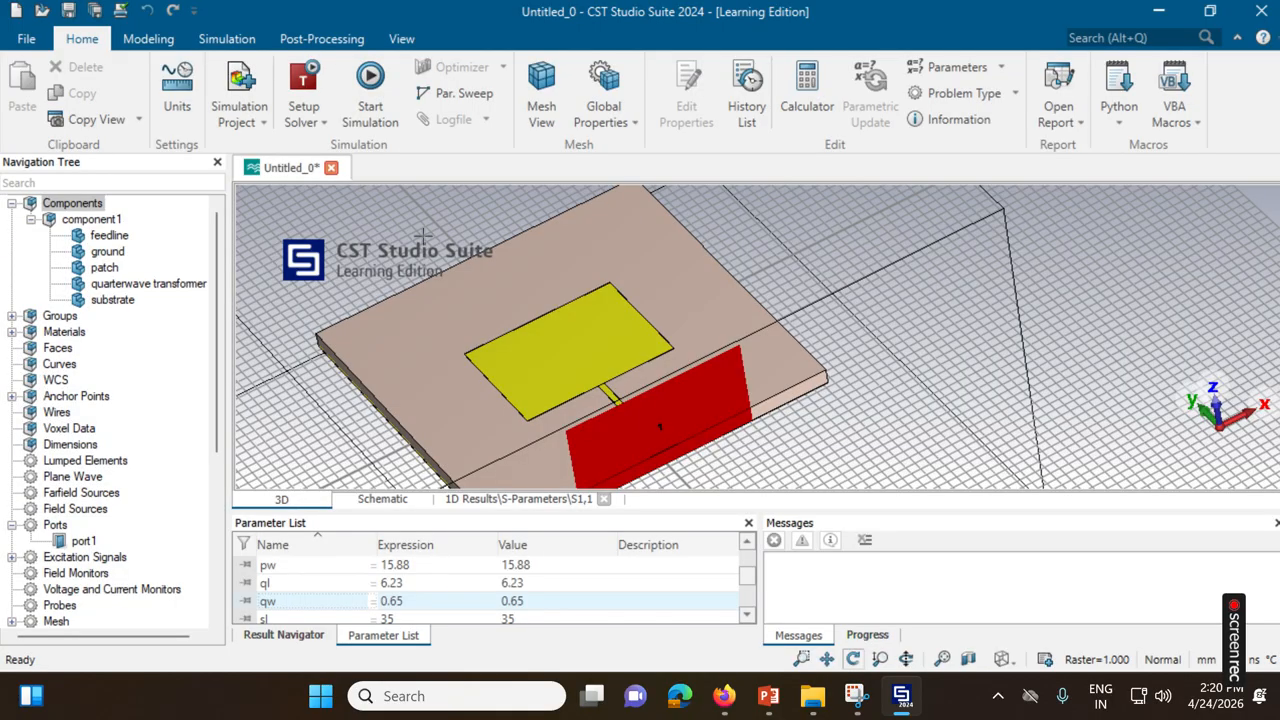
Rerun the simulation with the changed transformer width and display the S1,1 curves of both runs
click(370, 90)
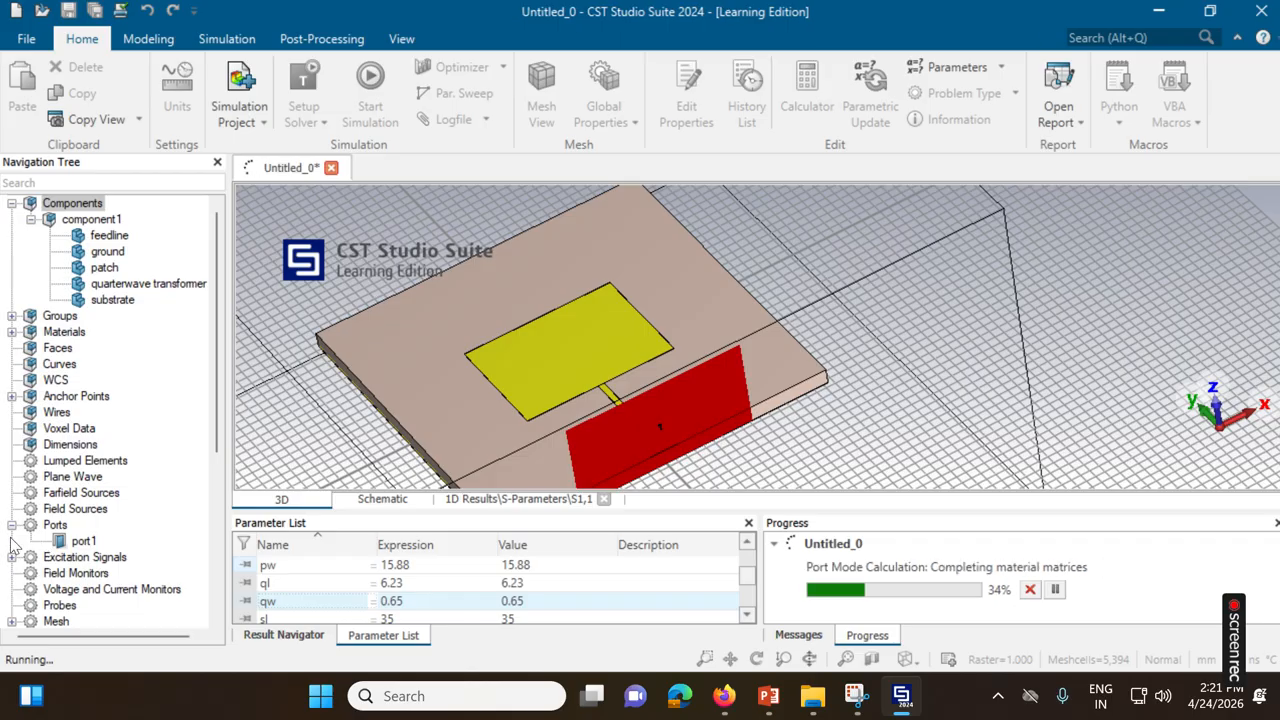
scroll(12, 546, down, 2)
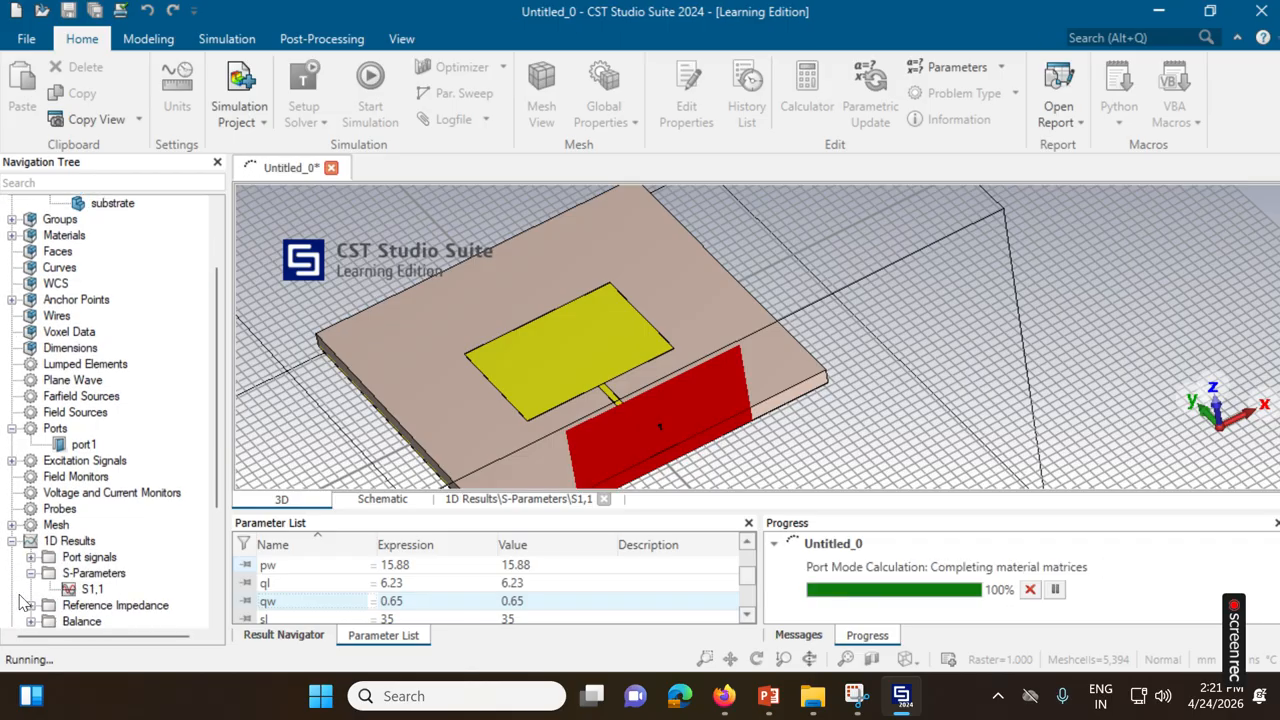
click(85, 589)
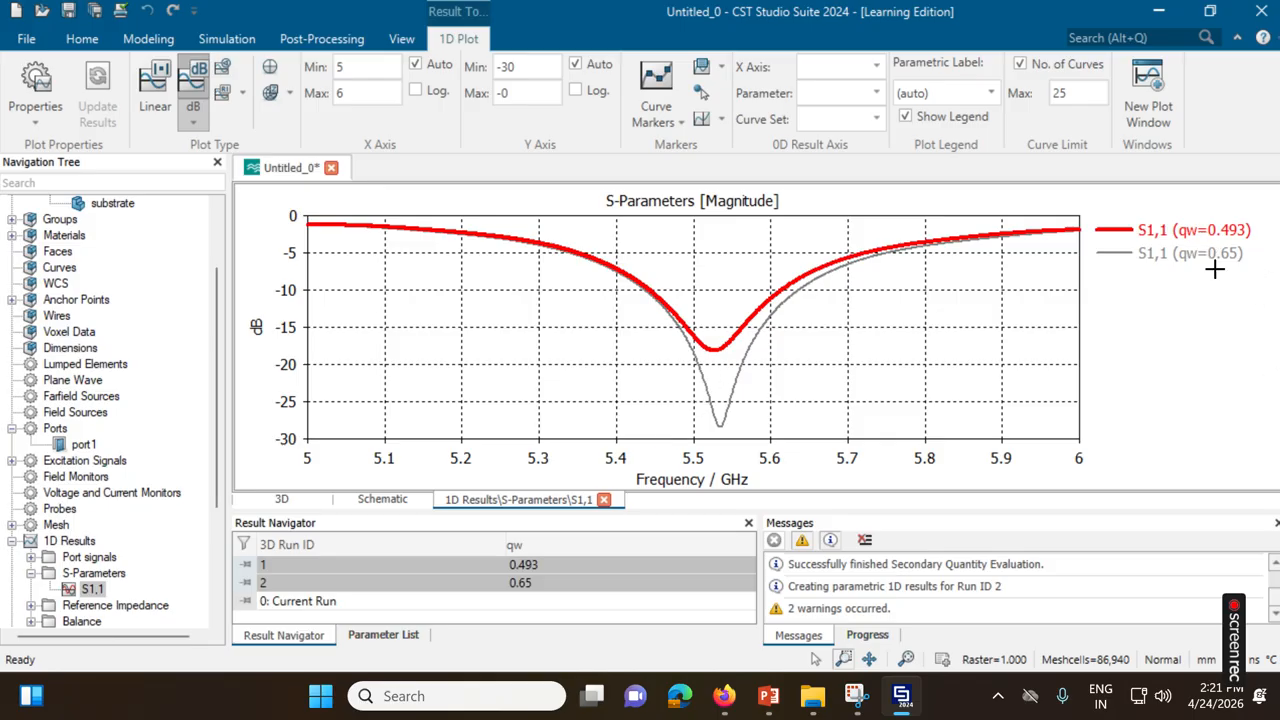
Place a curve marker at the resonance dip of the S1,1 curve for qw=0.65
scroll(634, 429, up, 2)
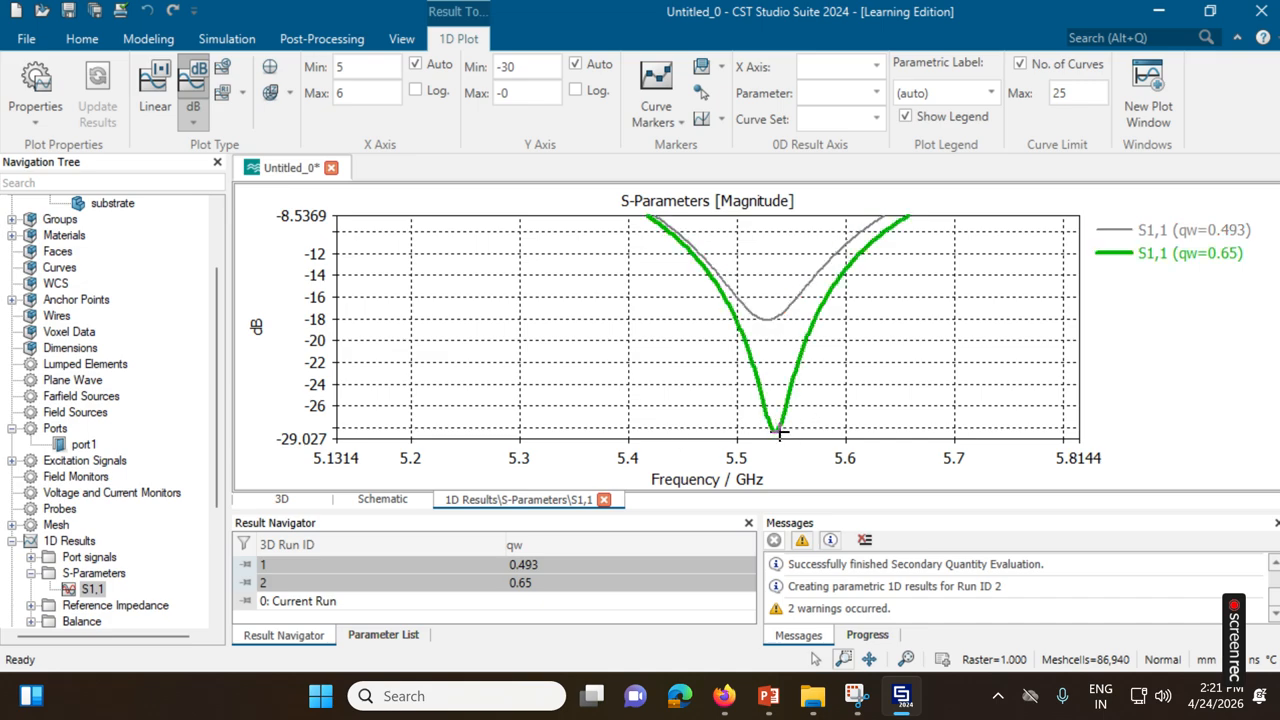
click(663, 128)
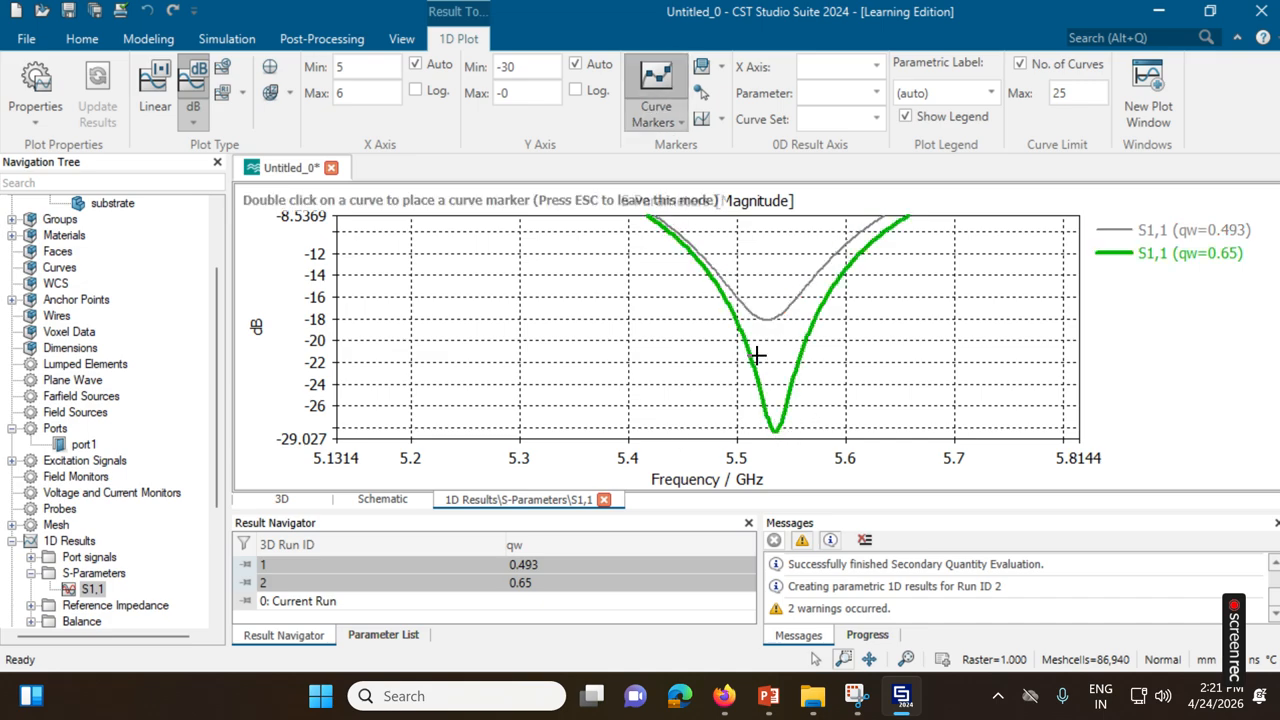
double_click(776, 432)
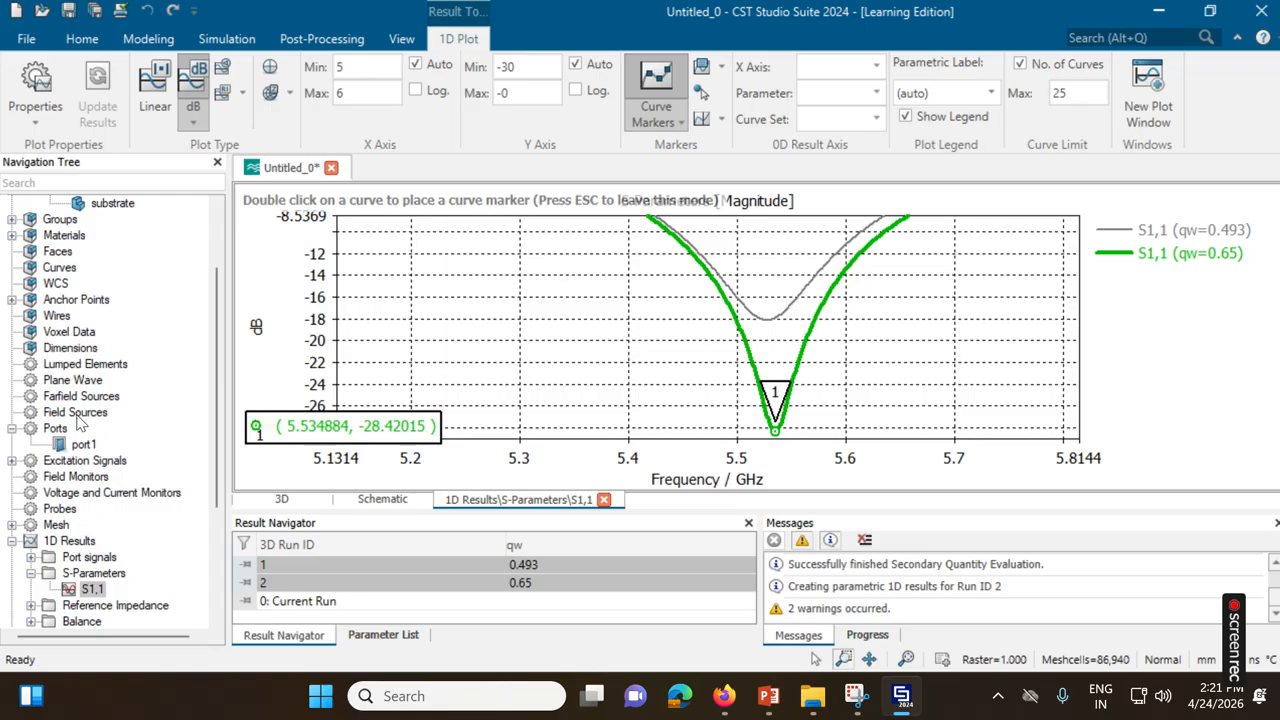
Add an E-Field monitor at a frequency of 5.53 GHz
scroll(62, 418, up, 1)
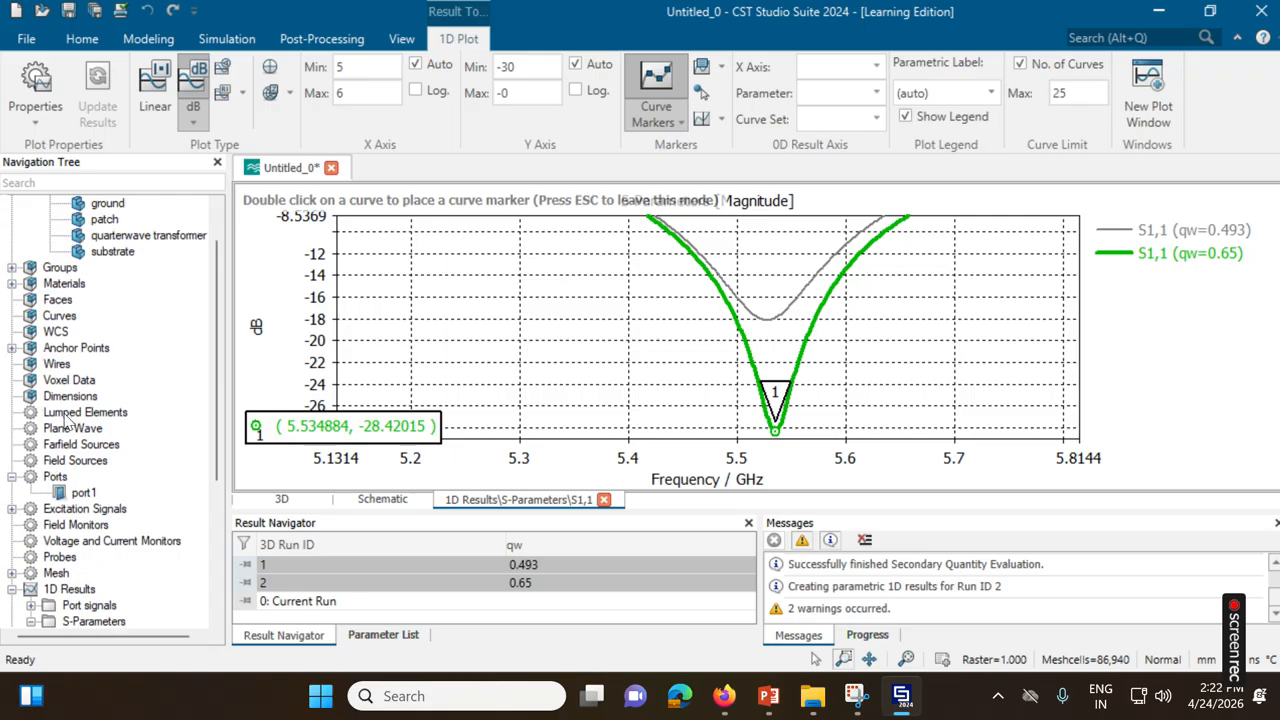
scroll(93, 488, down, 2)
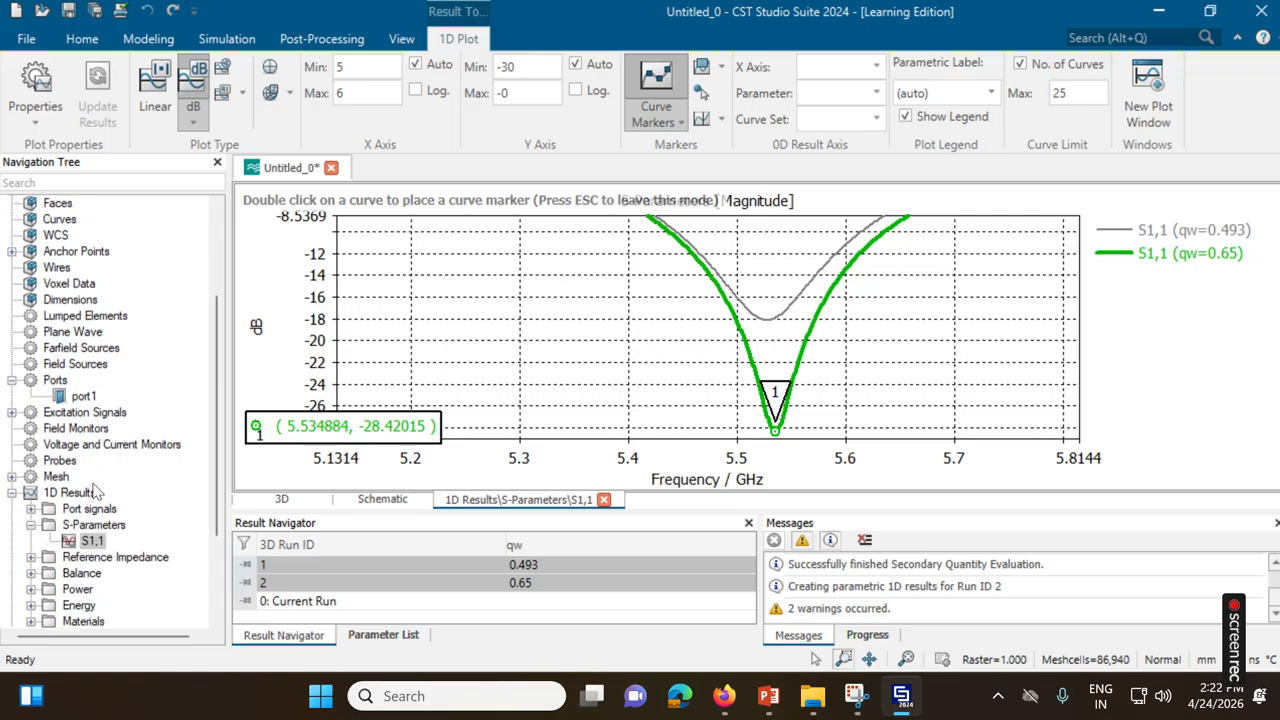
right_click(66, 440)
click(133, 448)
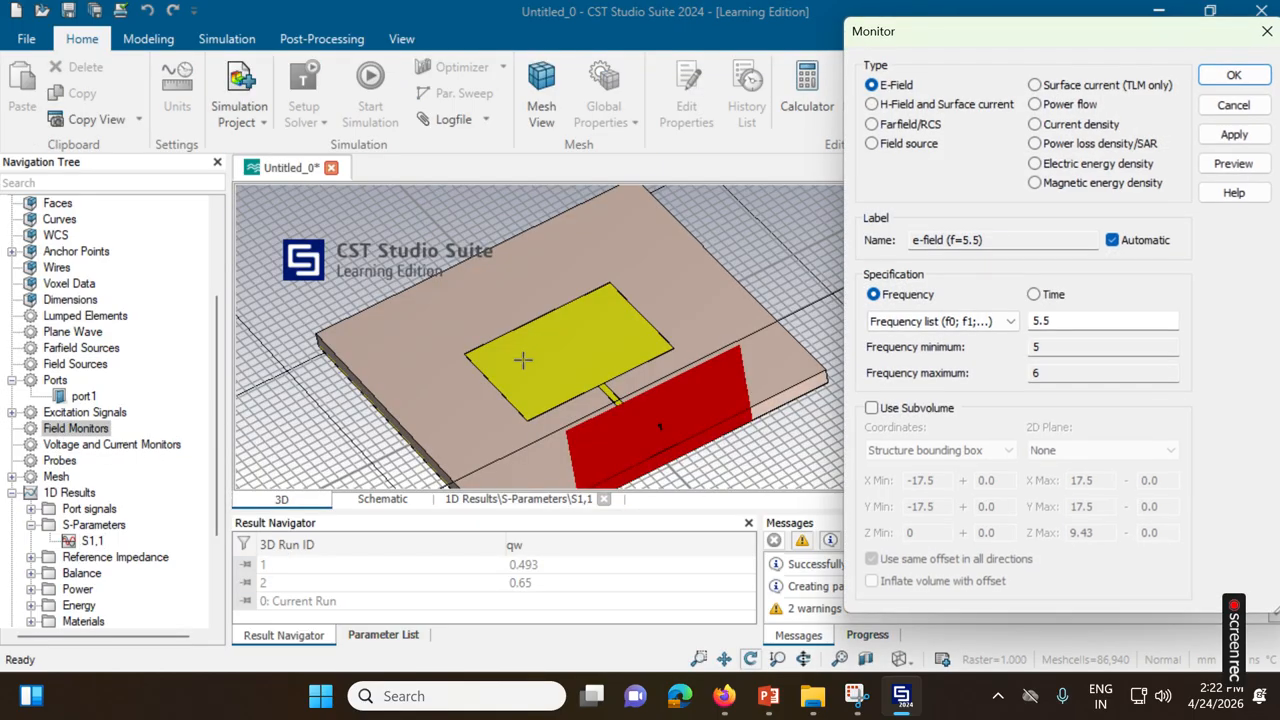
click(1067, 318)
text(5)
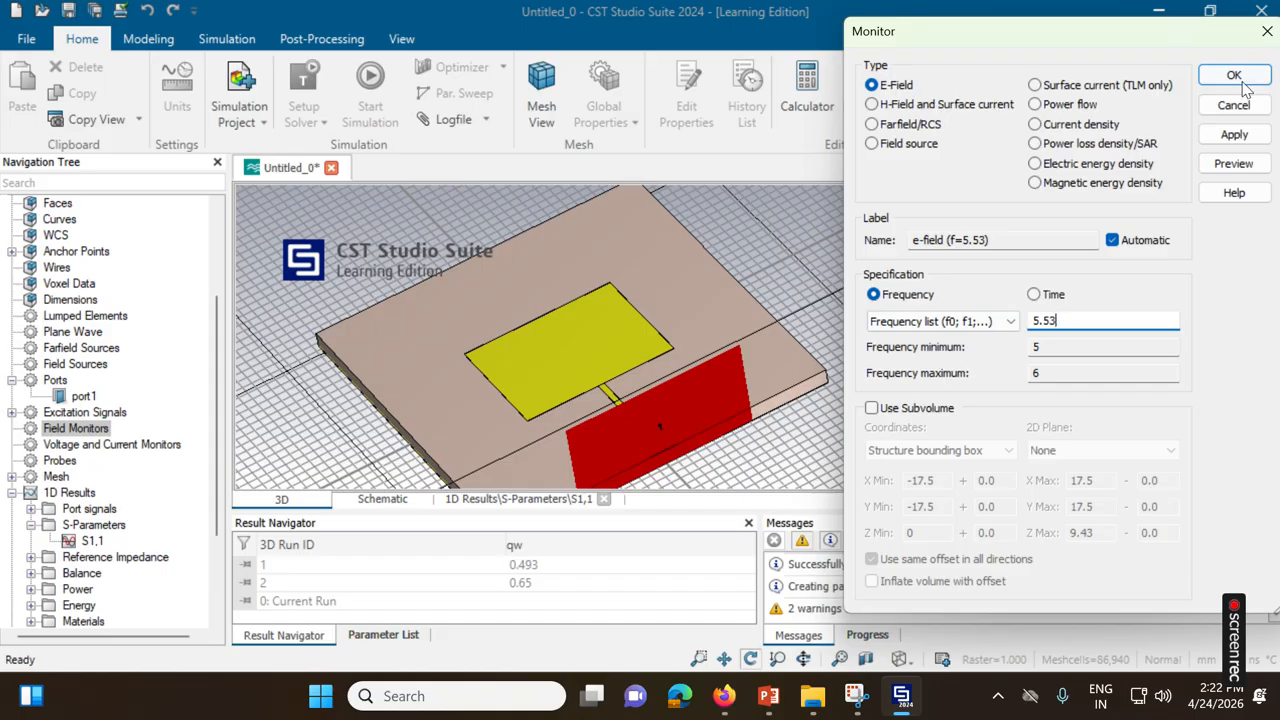
click(1234, 134)
Add H-Field and Surface current, Farfield/RCS and Surface current (TLM only) monitors at 5.53 GHz
click(872, 104)
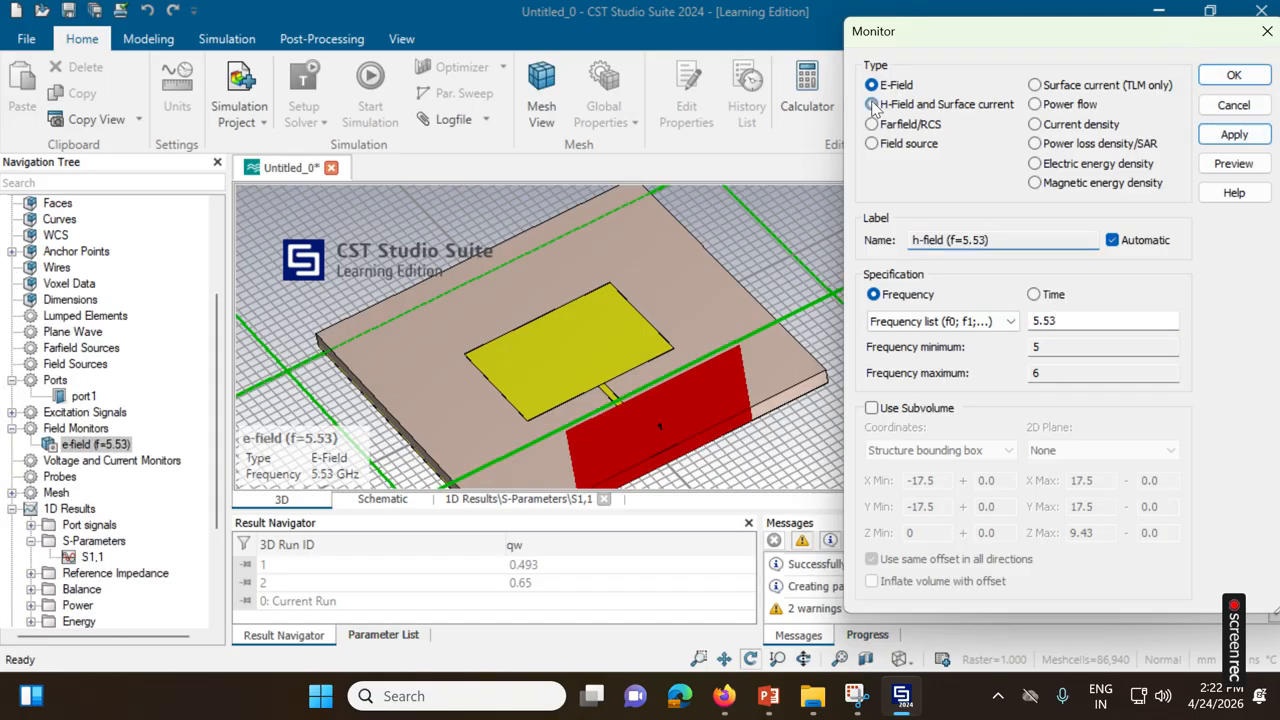
click(1234, 134)
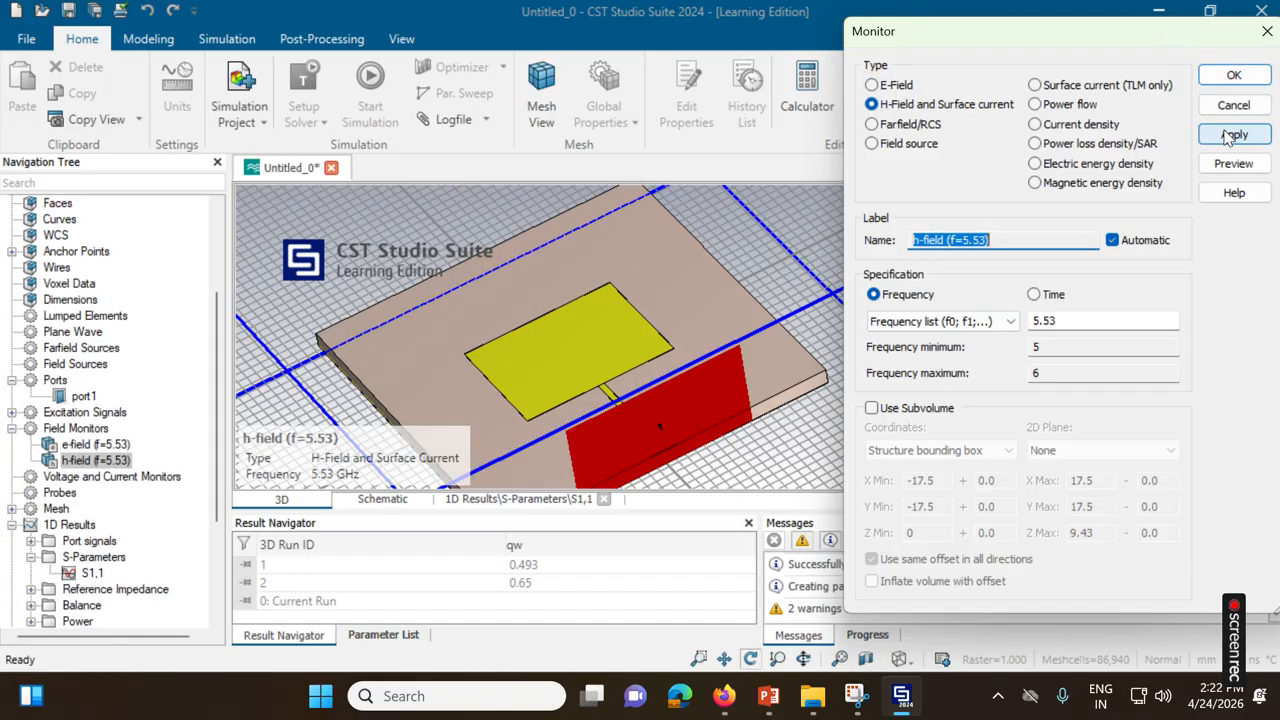
click(872, 124)
click(1234, 134)
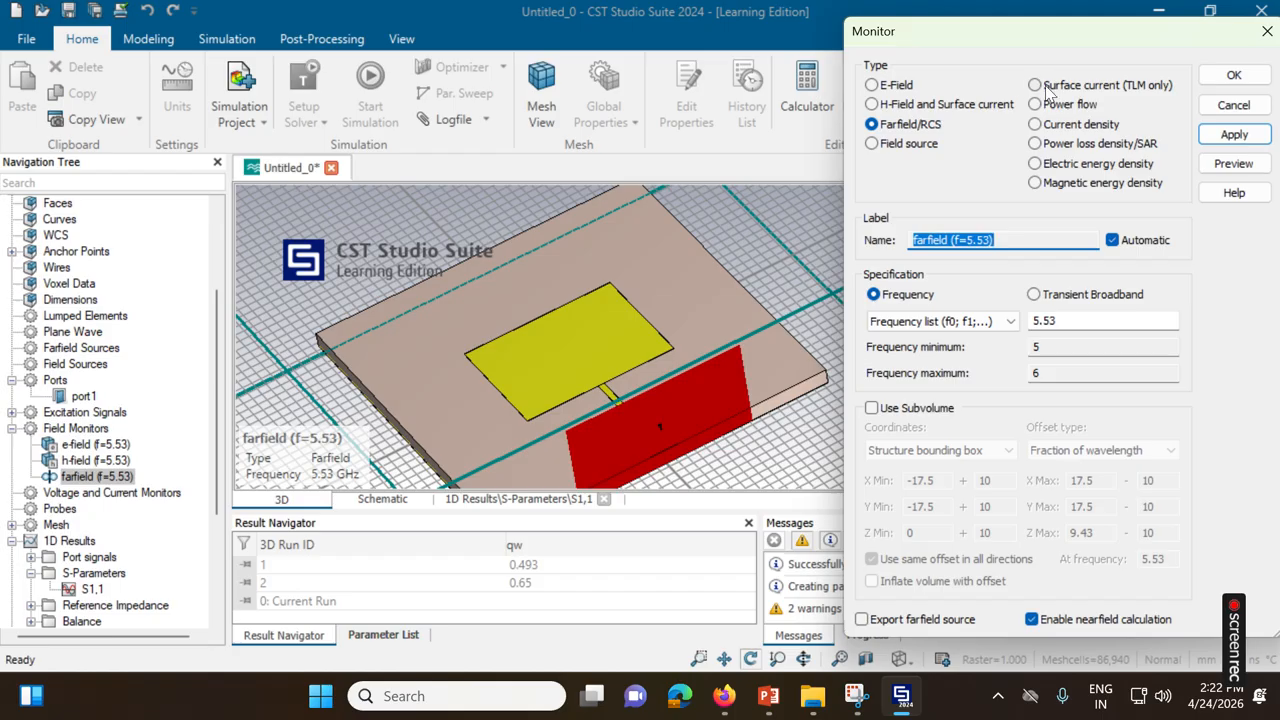
click(1047, 88)
click(1234, 134)
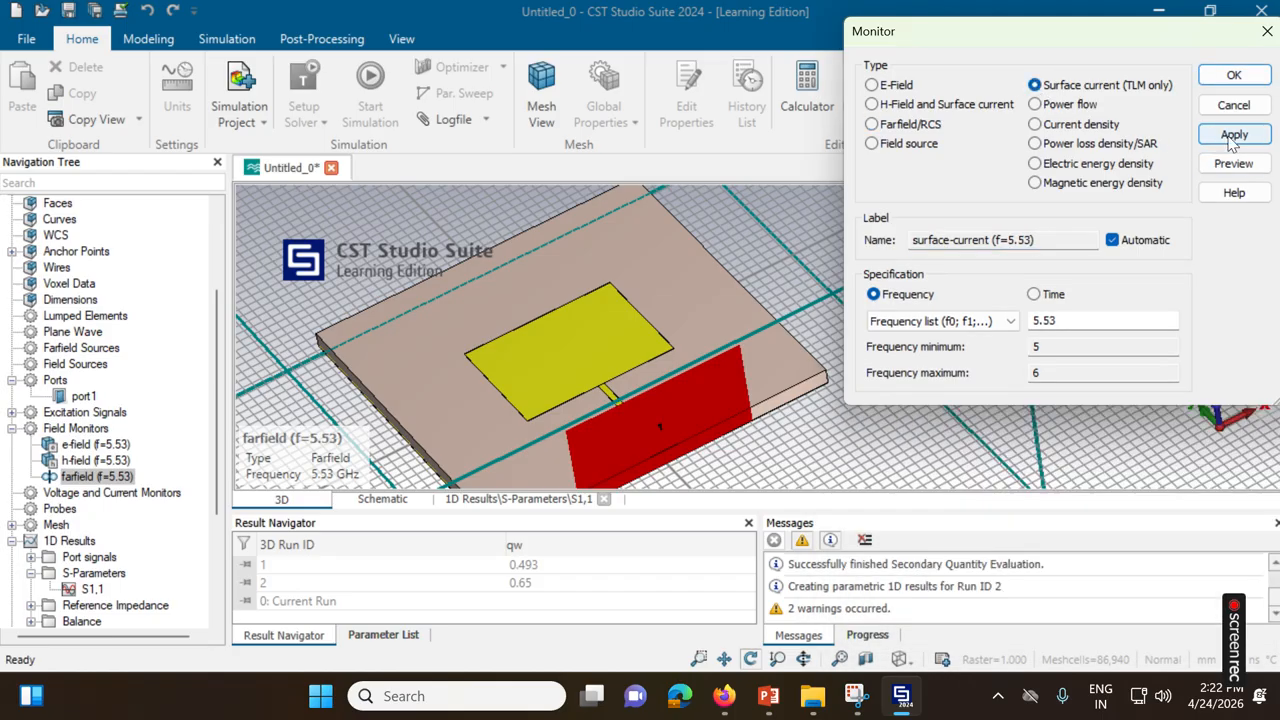
click(1234, 78)
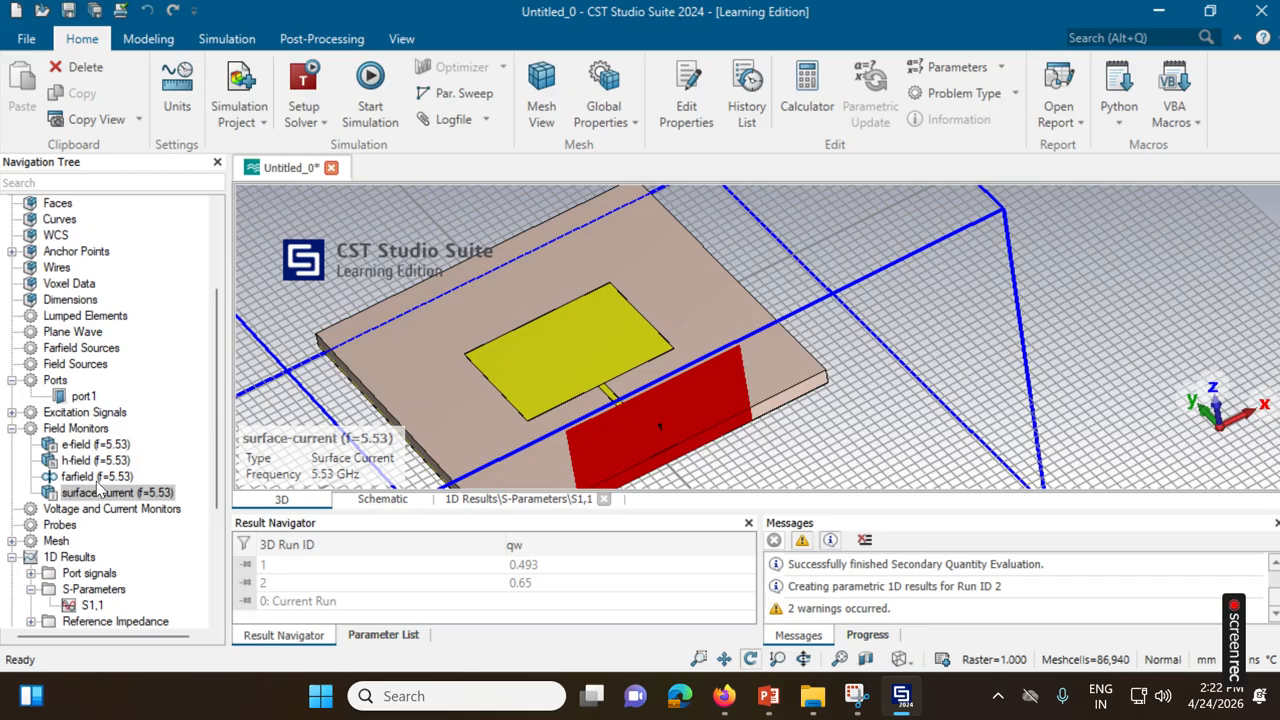
Rerun the simulation with the field monitors, and bring up the E-Field result entries and S1,1 curves
click(370, 95)
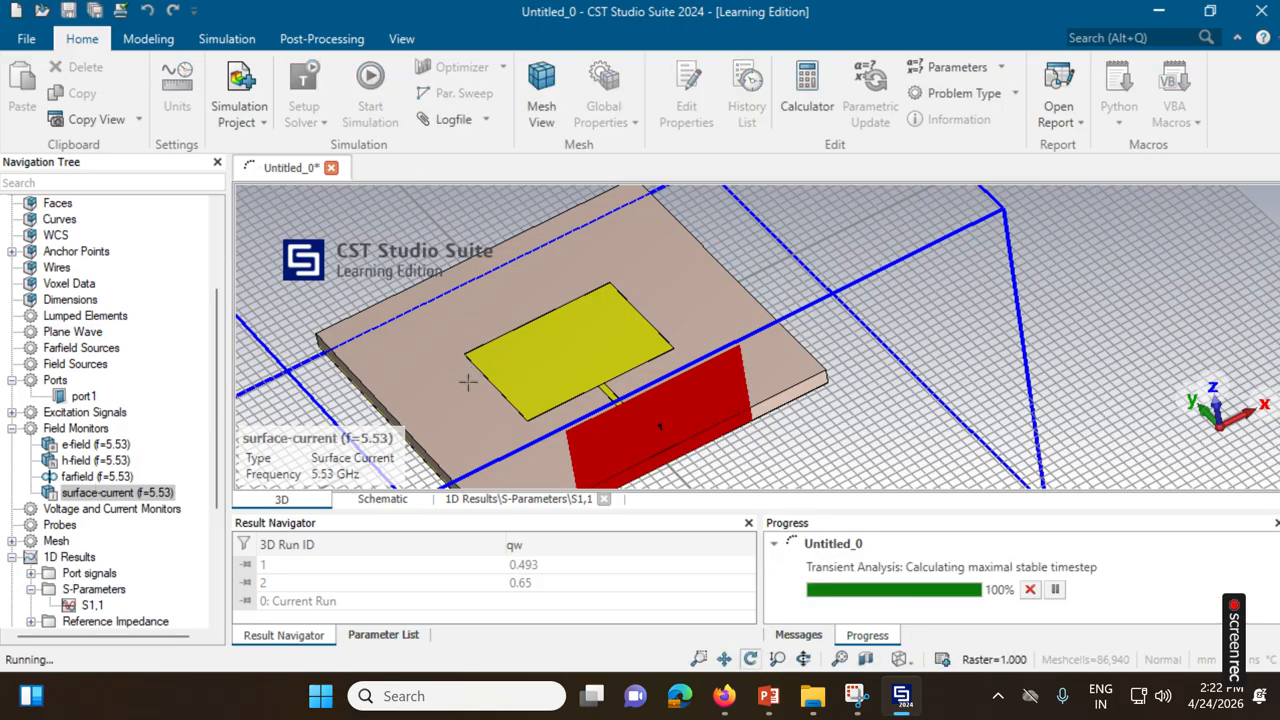
scroll(68, 462, down, 4)
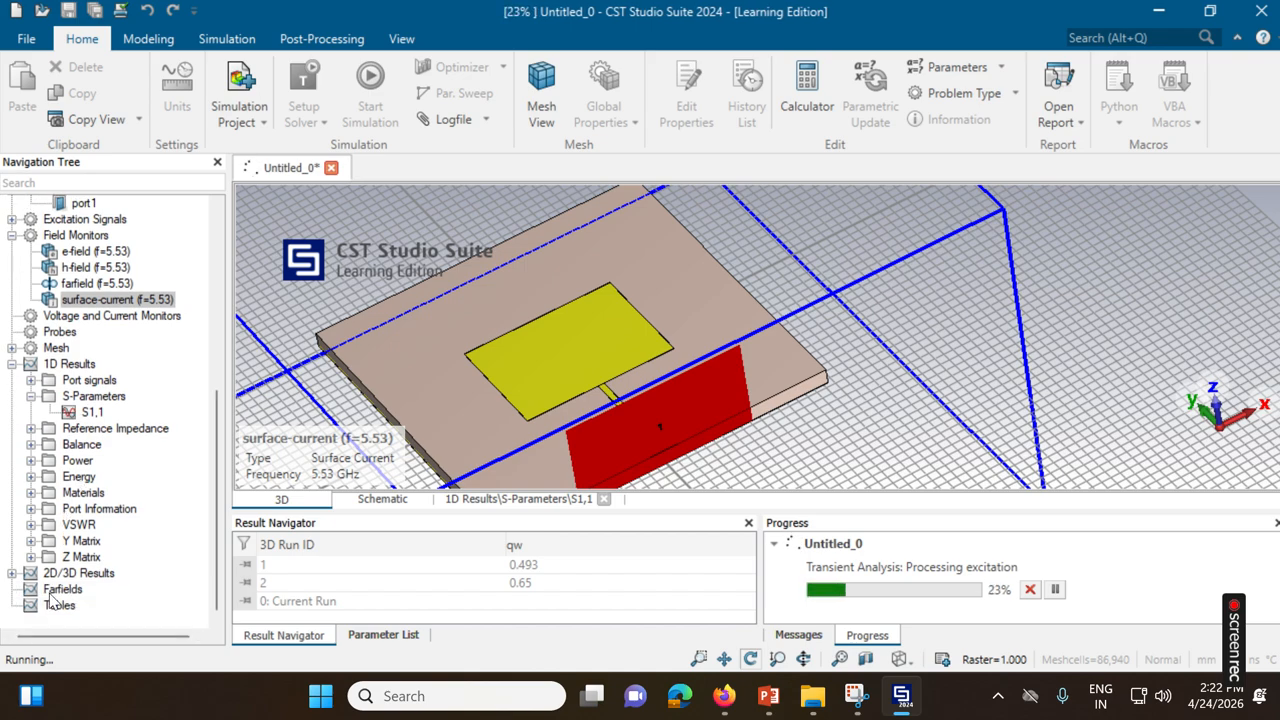
click(13, 573)
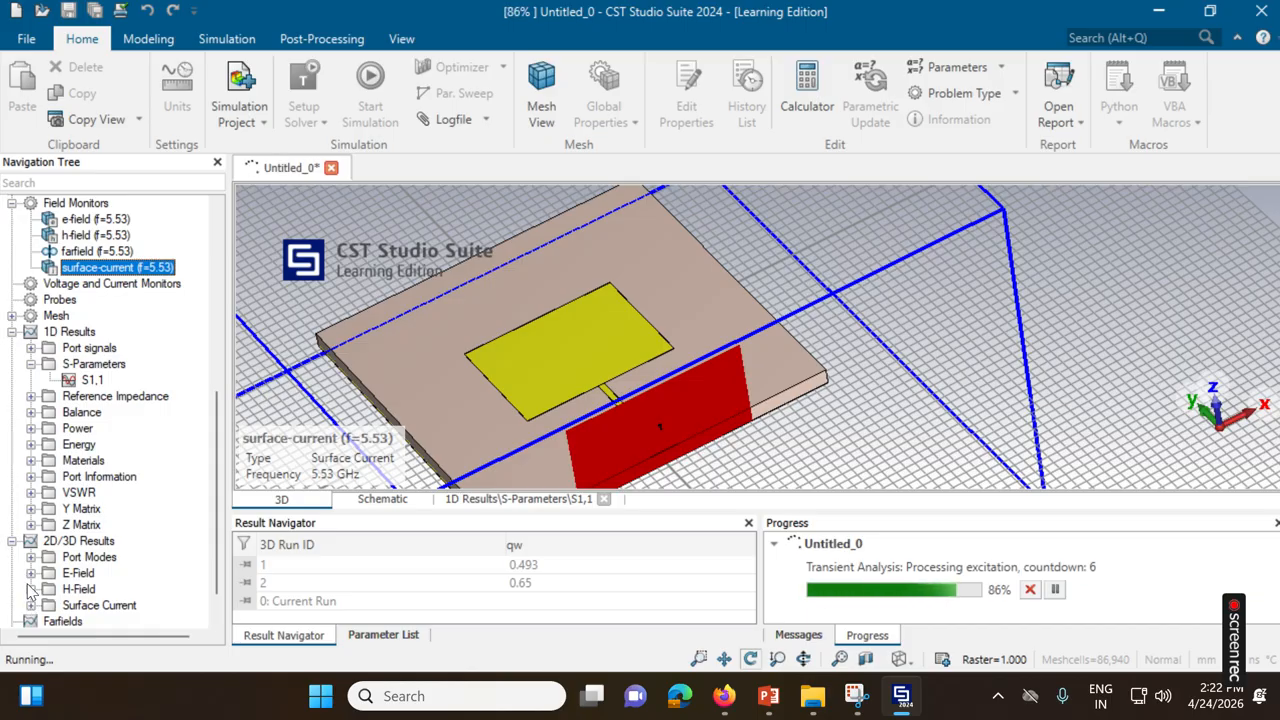
click(31, 574)
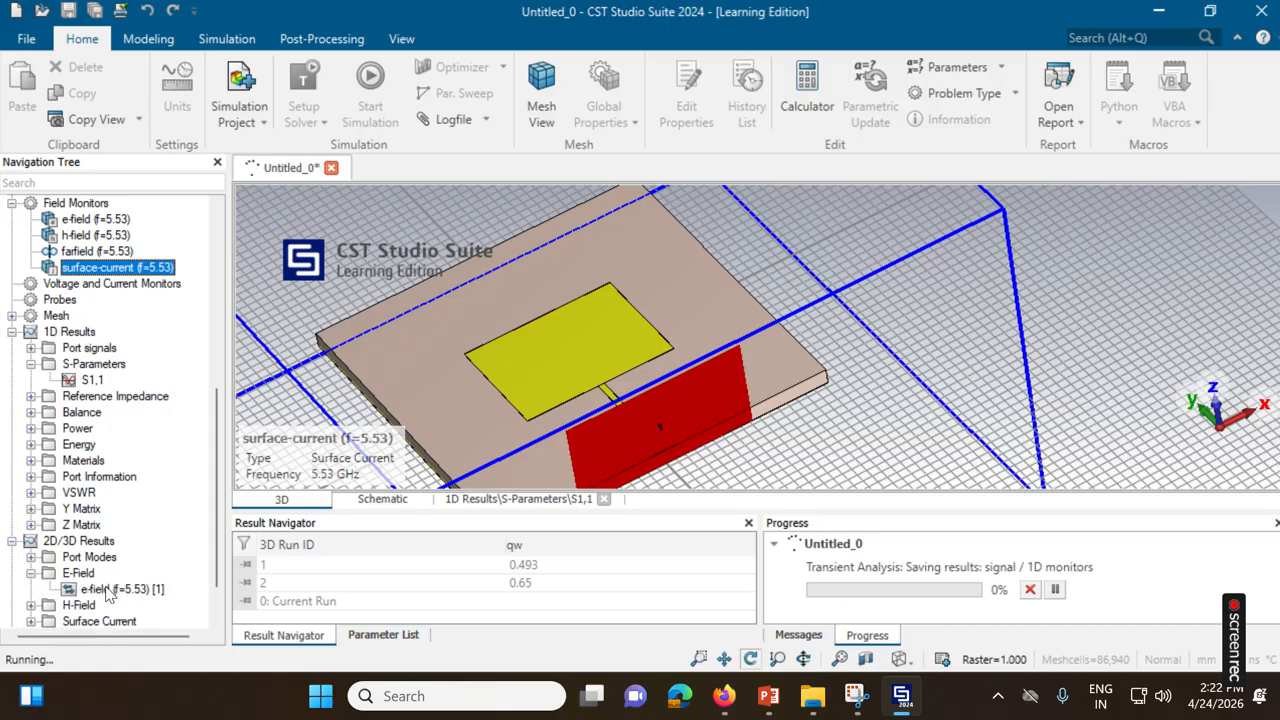
click(495, 500)
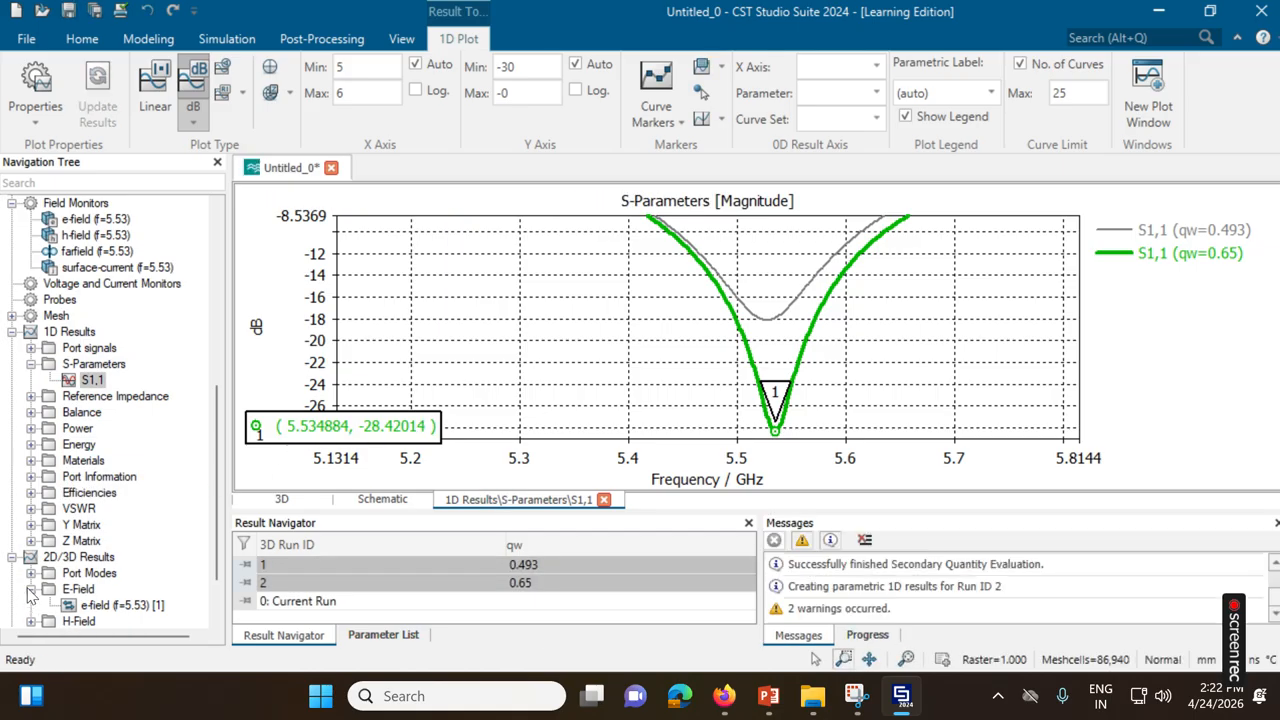
Display the E-field result at 5.53 GHz as a contour plot with a dB color scale
click(100, 610)
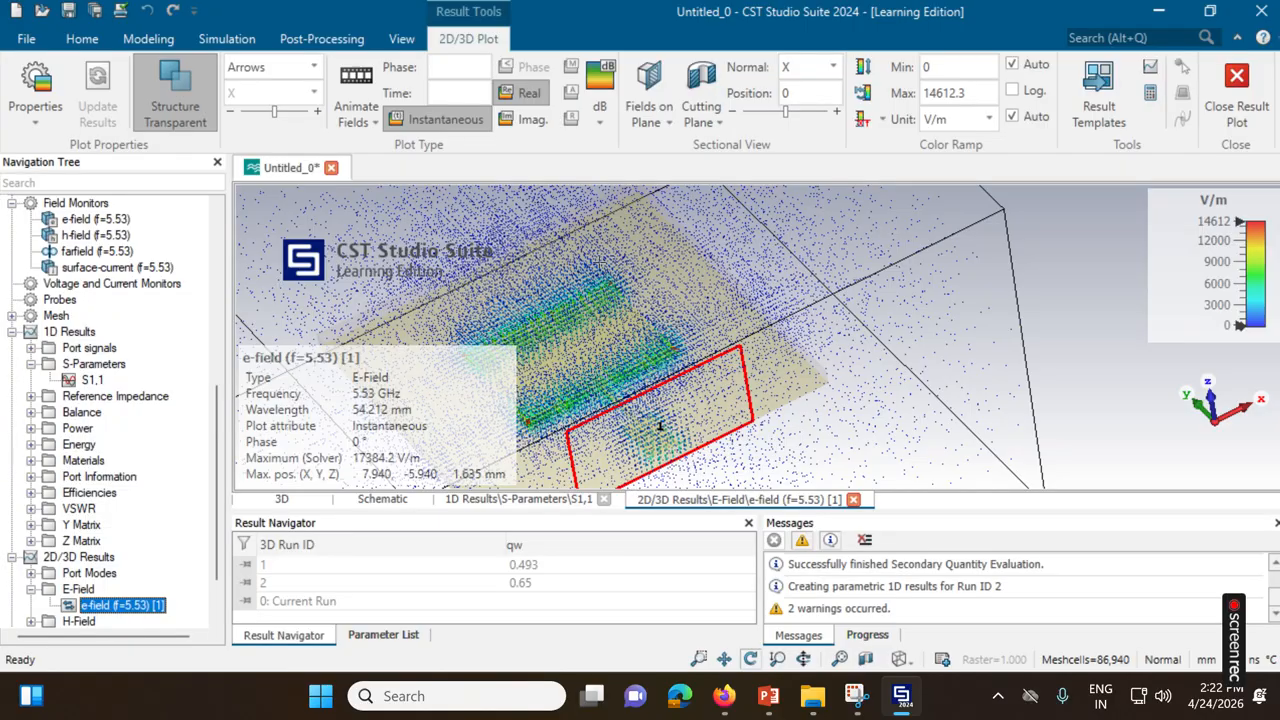
click(298, 67)
click(298, 90)
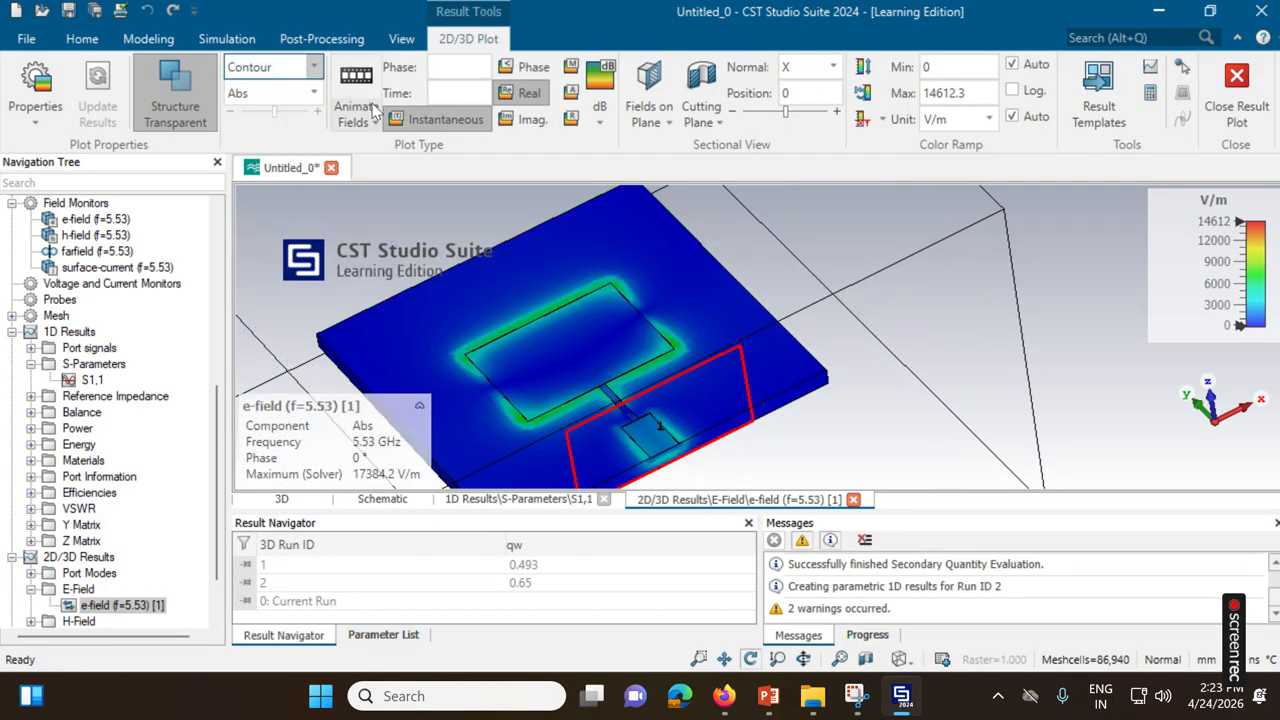
click(600, 100)
click(618, 170)
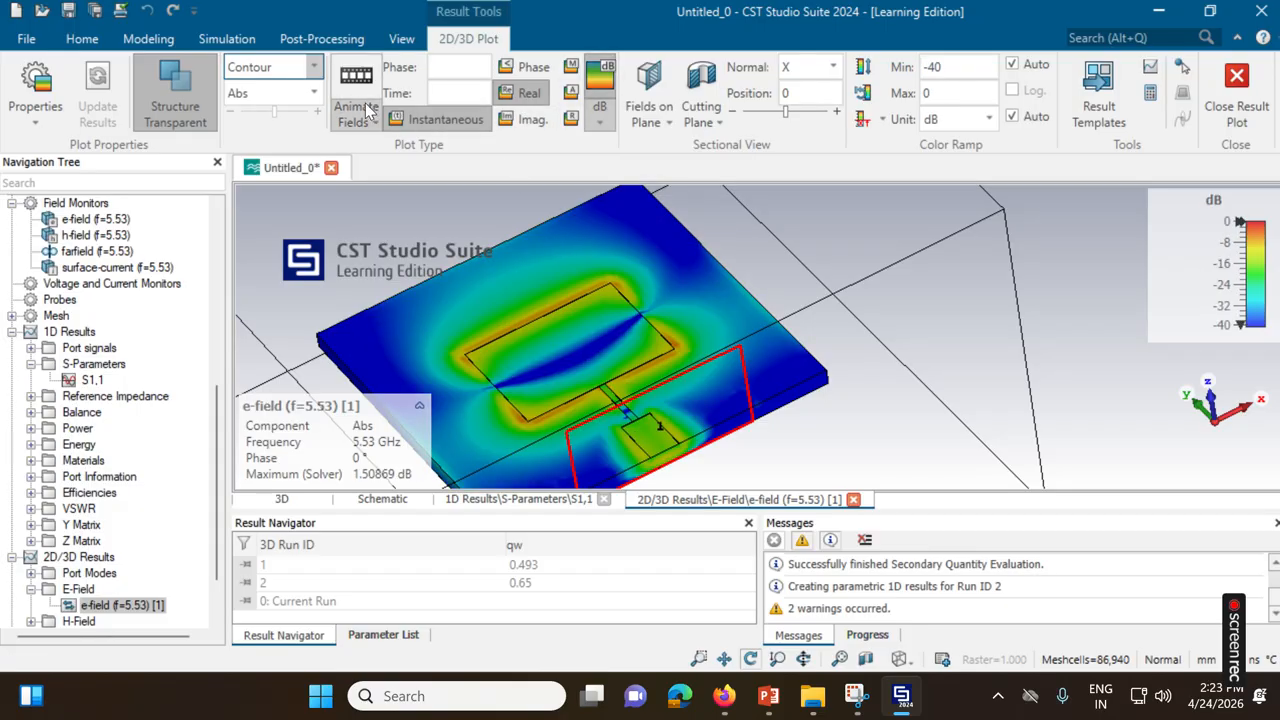
Display the H-field result at 5.53 GHz as a contour plot scaled in dB
scroll(108, 565, down, 1)
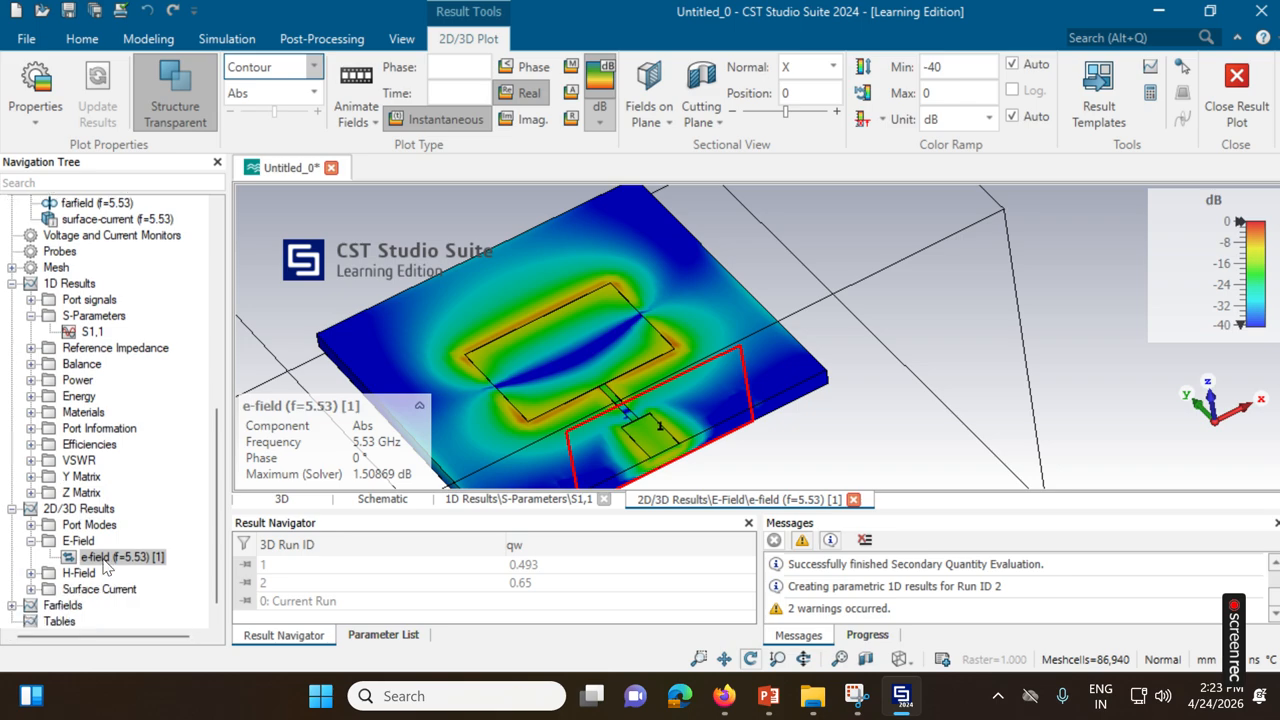
click(31, 573)
click(110, 589)
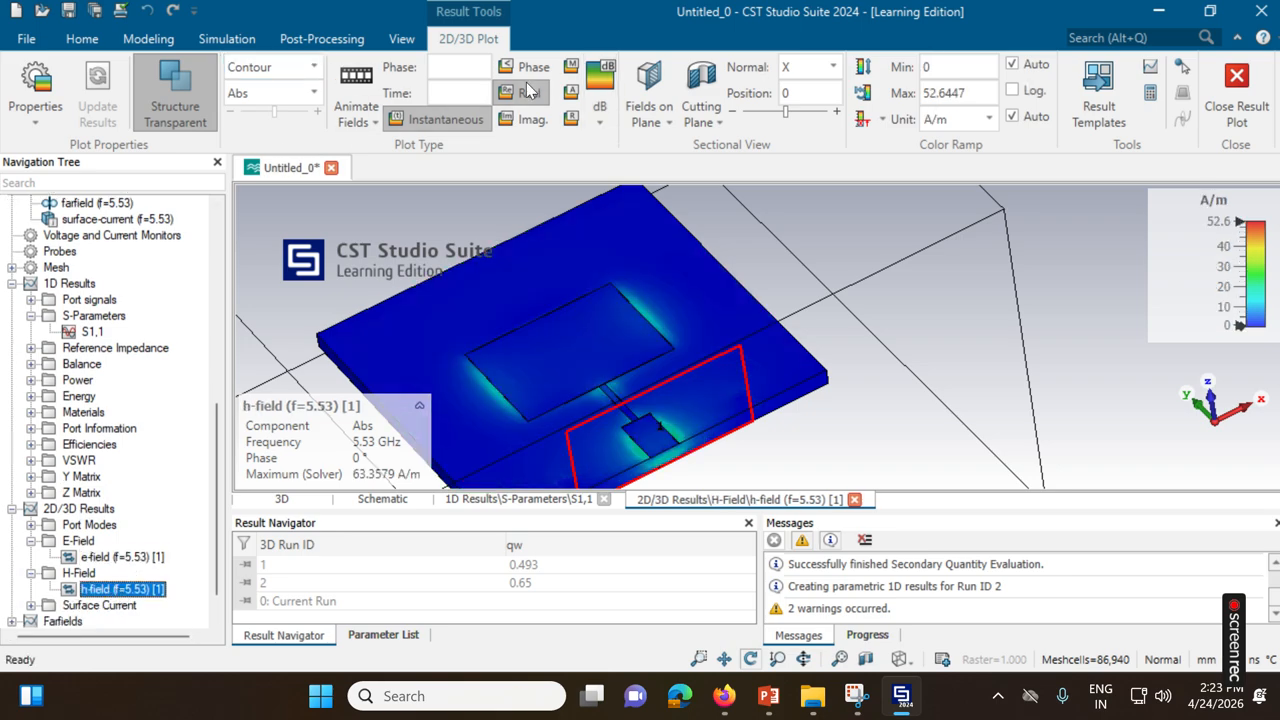
click(600, 90)
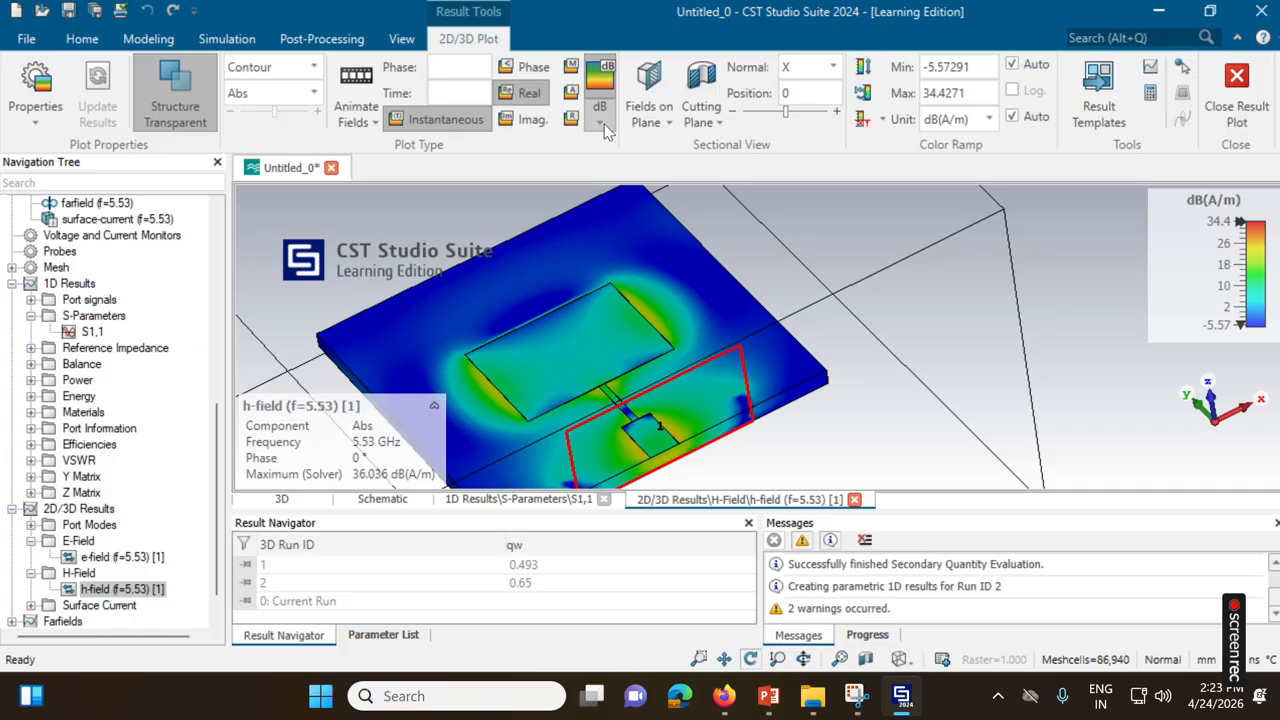
Display the surface current result at 5.53 GHz as a contour plot scaled in dB
scroll(118, 490, down, 1)
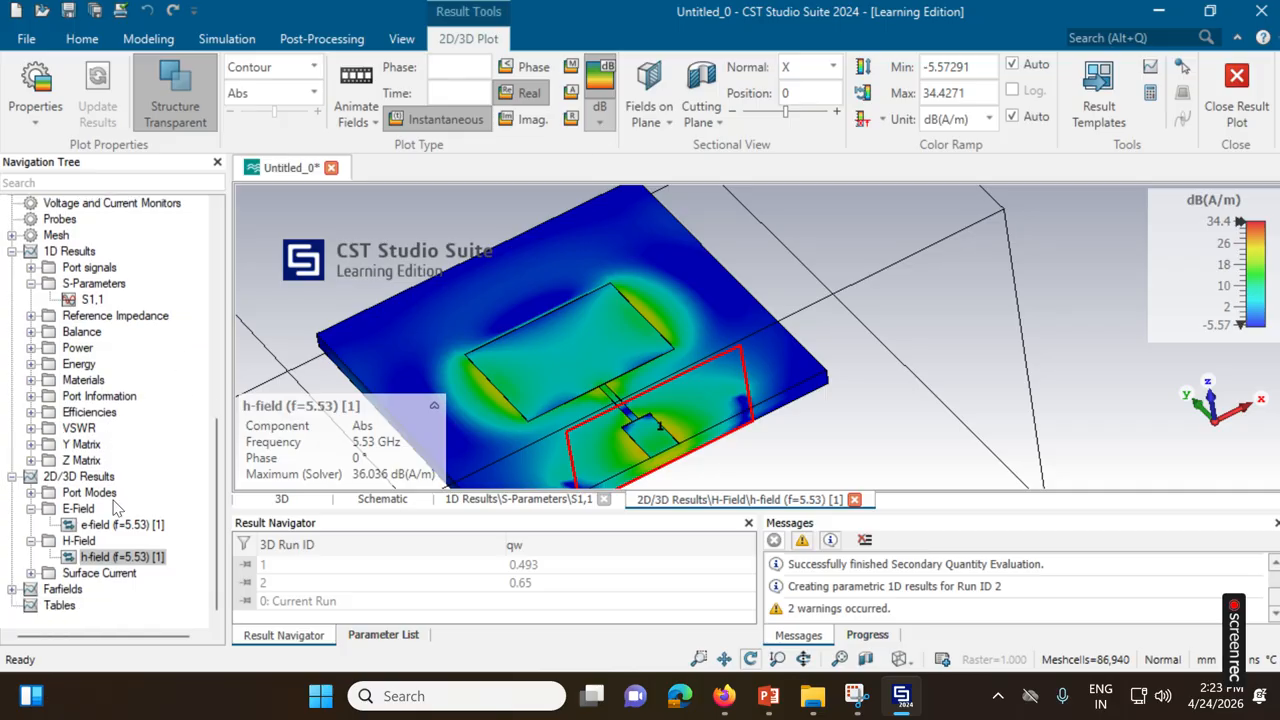
click(32, 573)
click(115, 589)
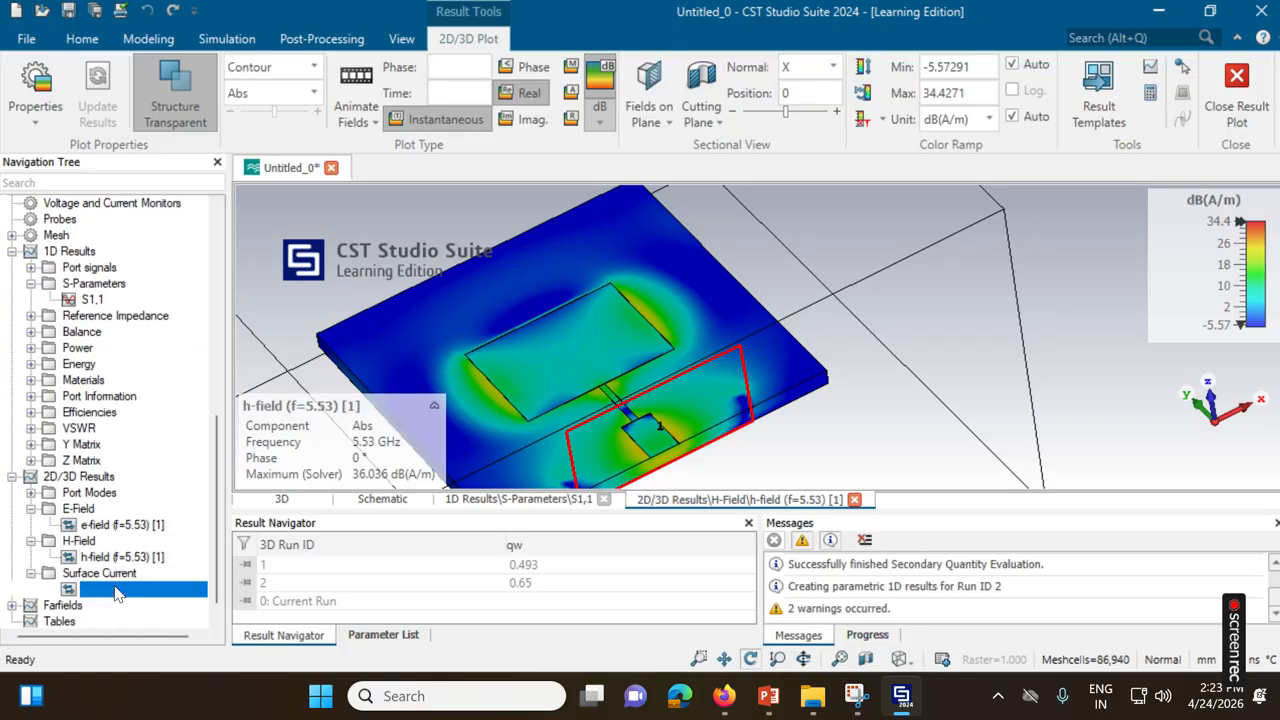
click(600, 88)
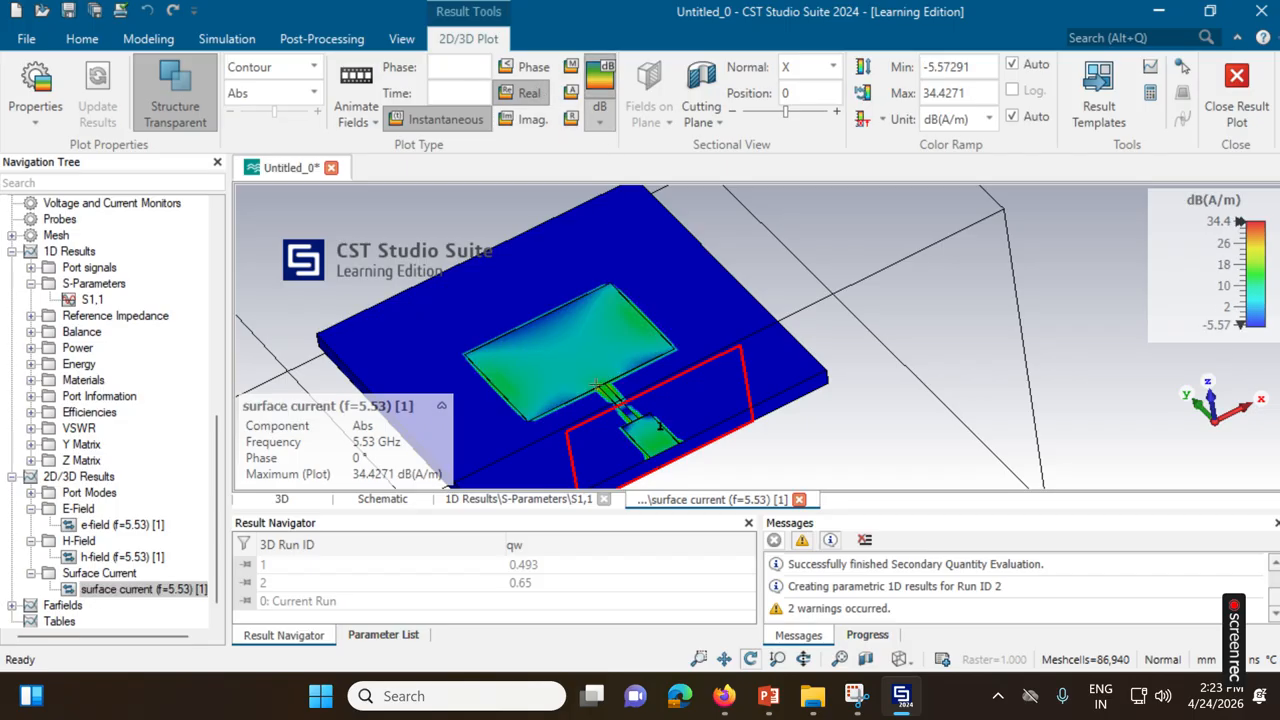
Display the 3D farfield directivity at 5.53 GHz, enable the antenna structure's display, and inspect the pattern from several angles
scroll(80, 530, down, 1)
click(12, 590)
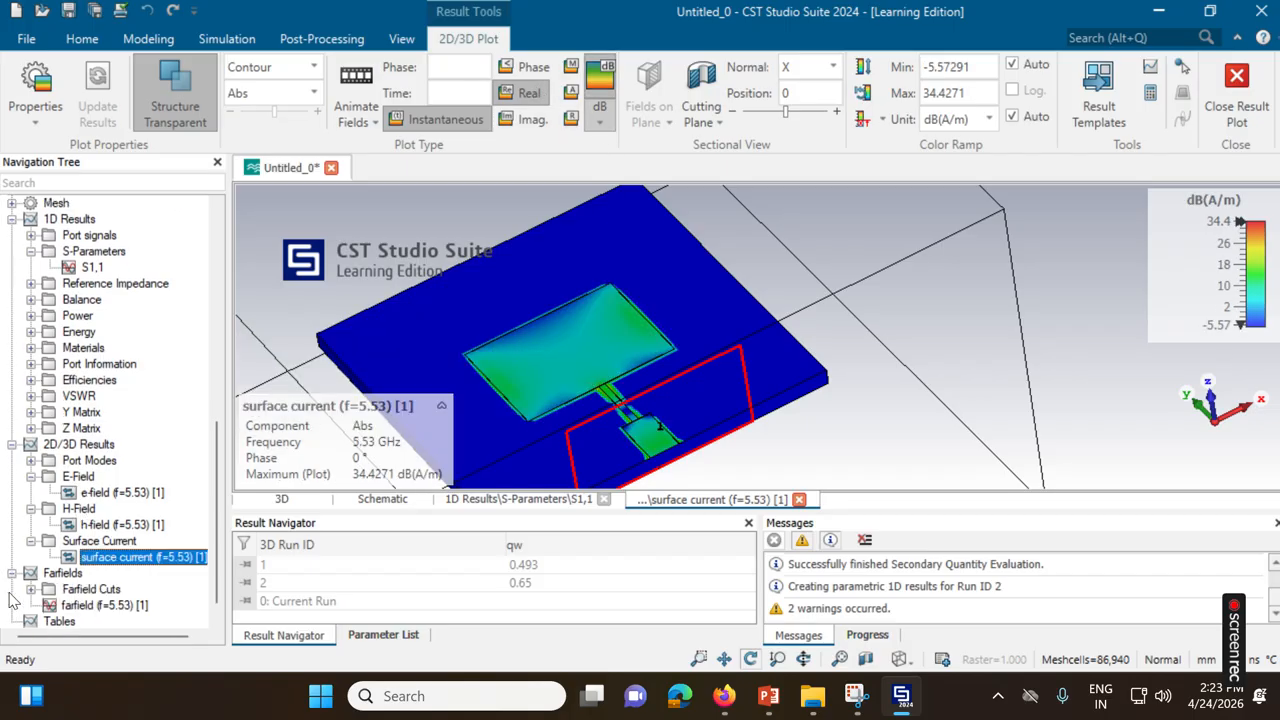
click(90, 607)
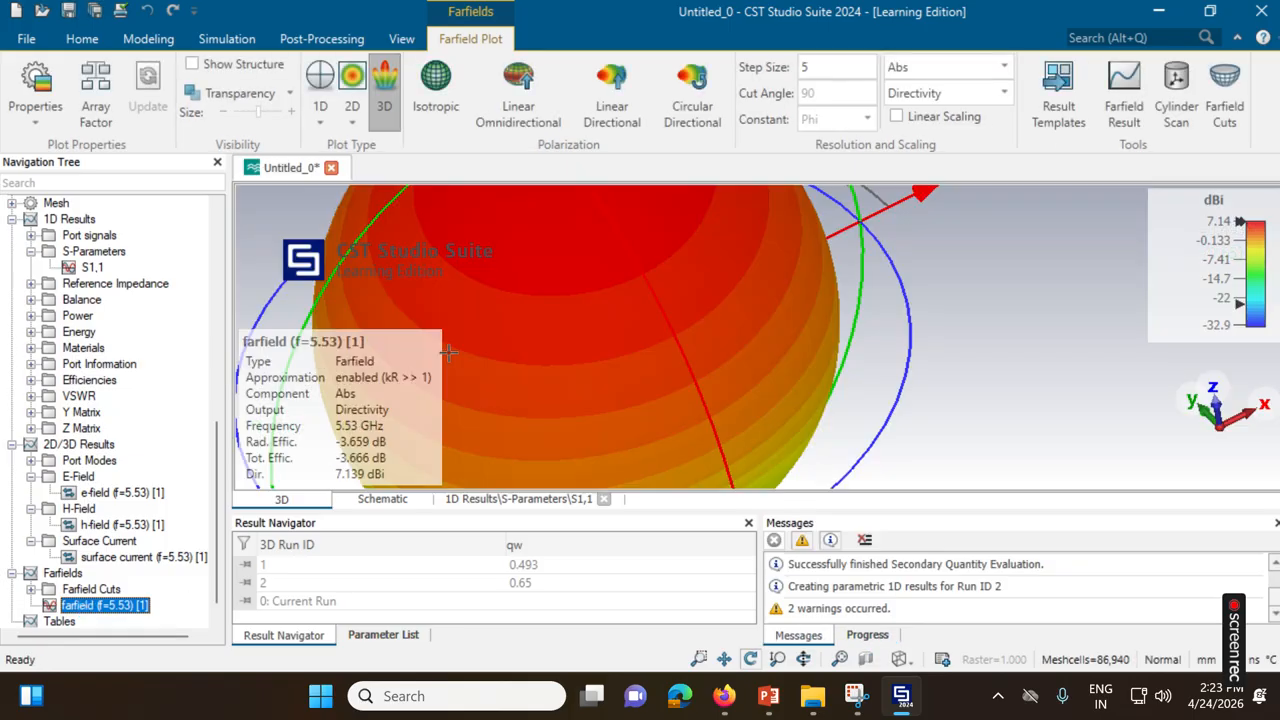
drag(512, 328, 399, 314)
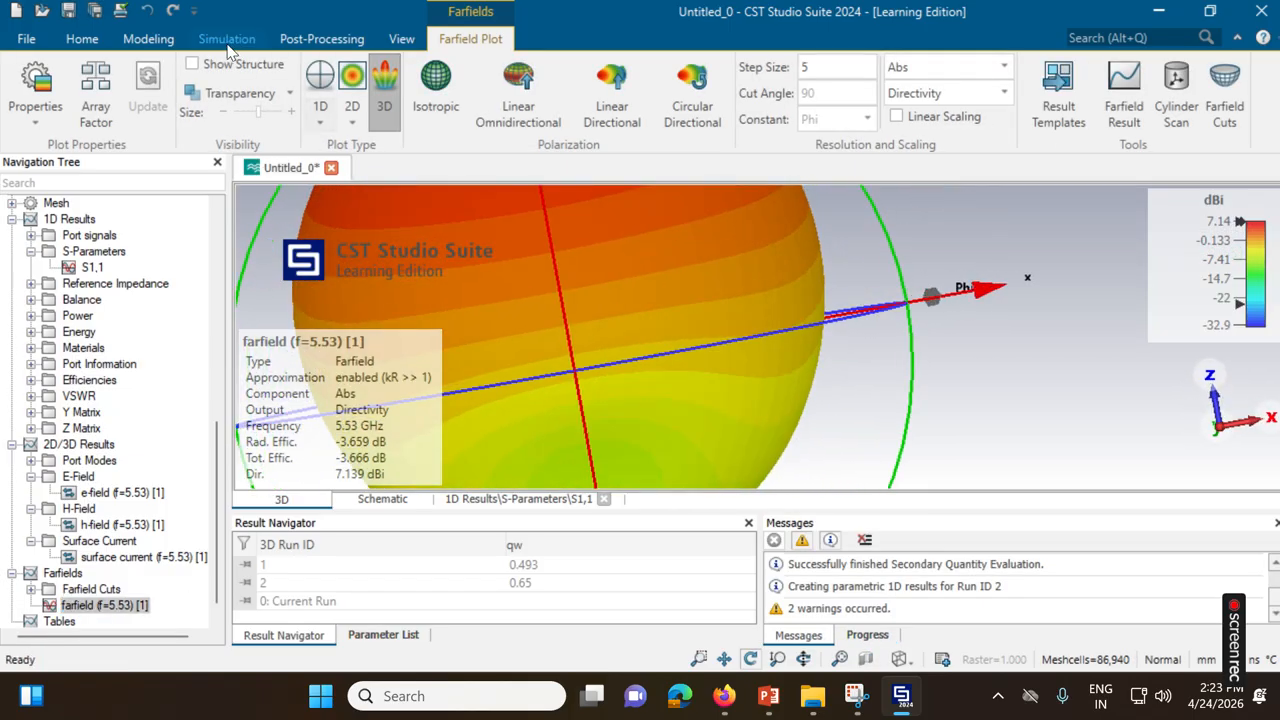
click(192, 64)
drag(592, 357, 975, 540)
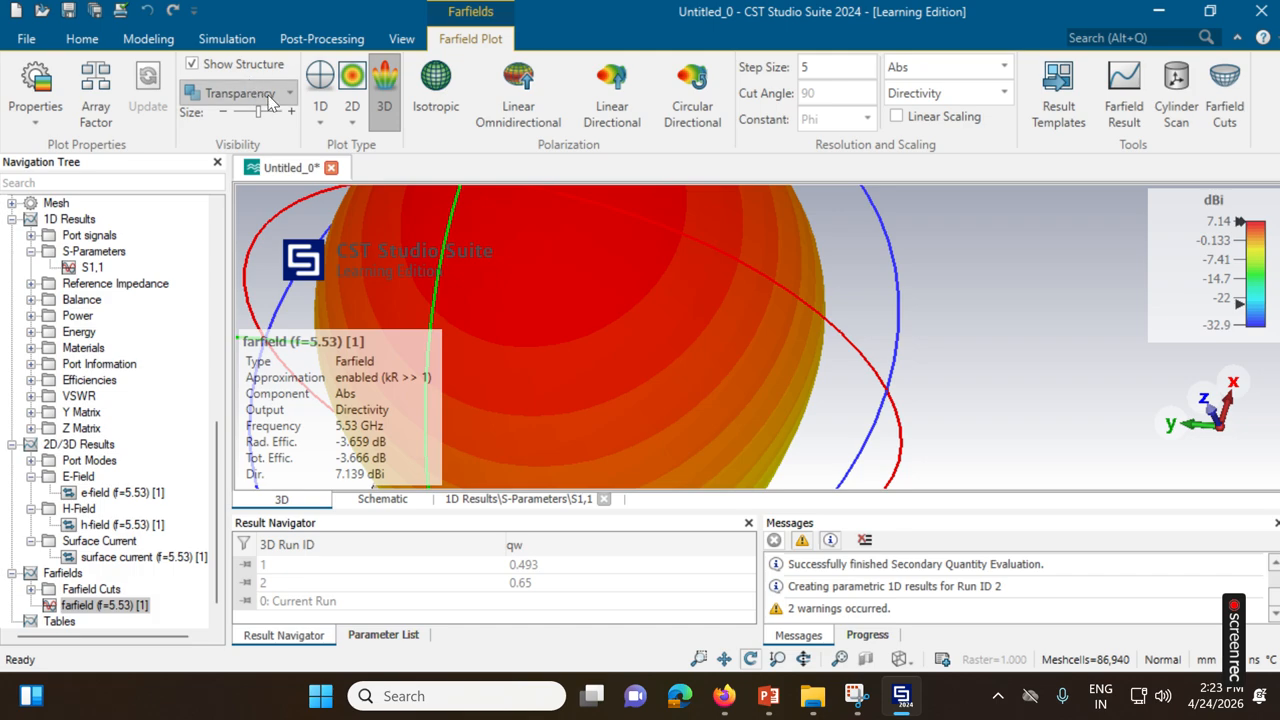
Plot the 5.53 GHz farfield directivity as a 1D polar cut at Phi=90 and enlarge the polar diagram
click(318, 78)
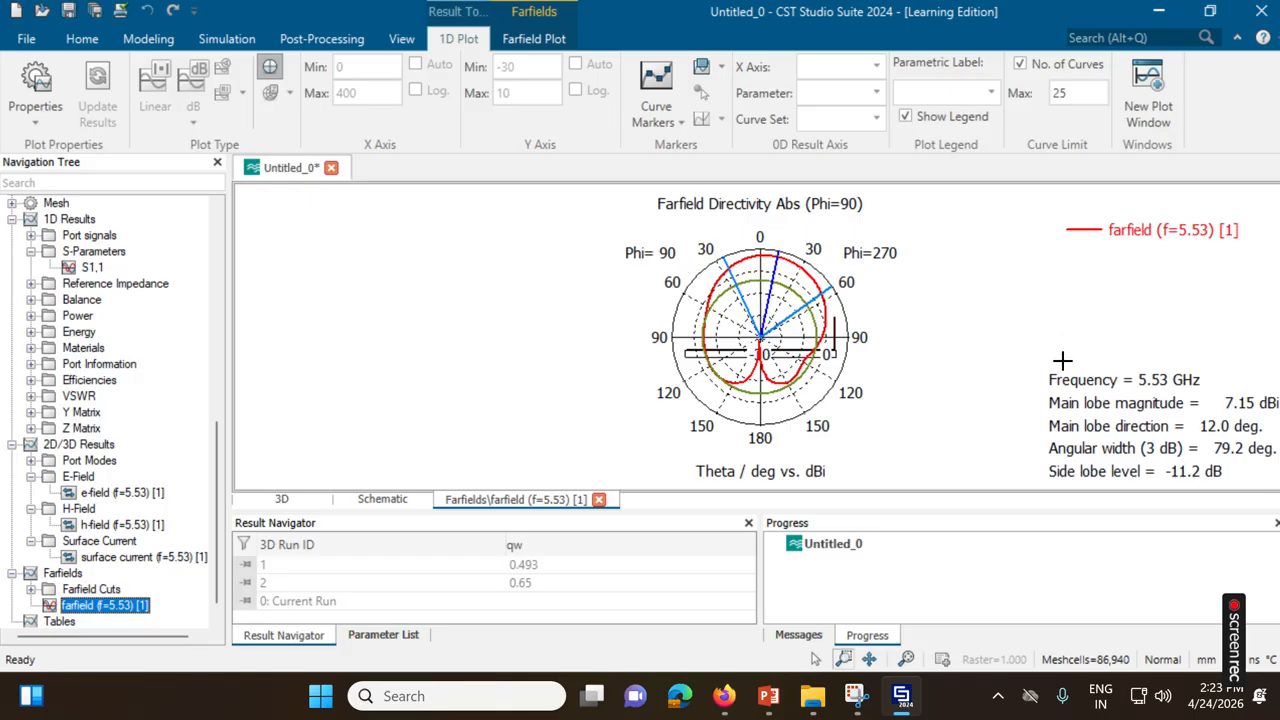
click(868, 282)
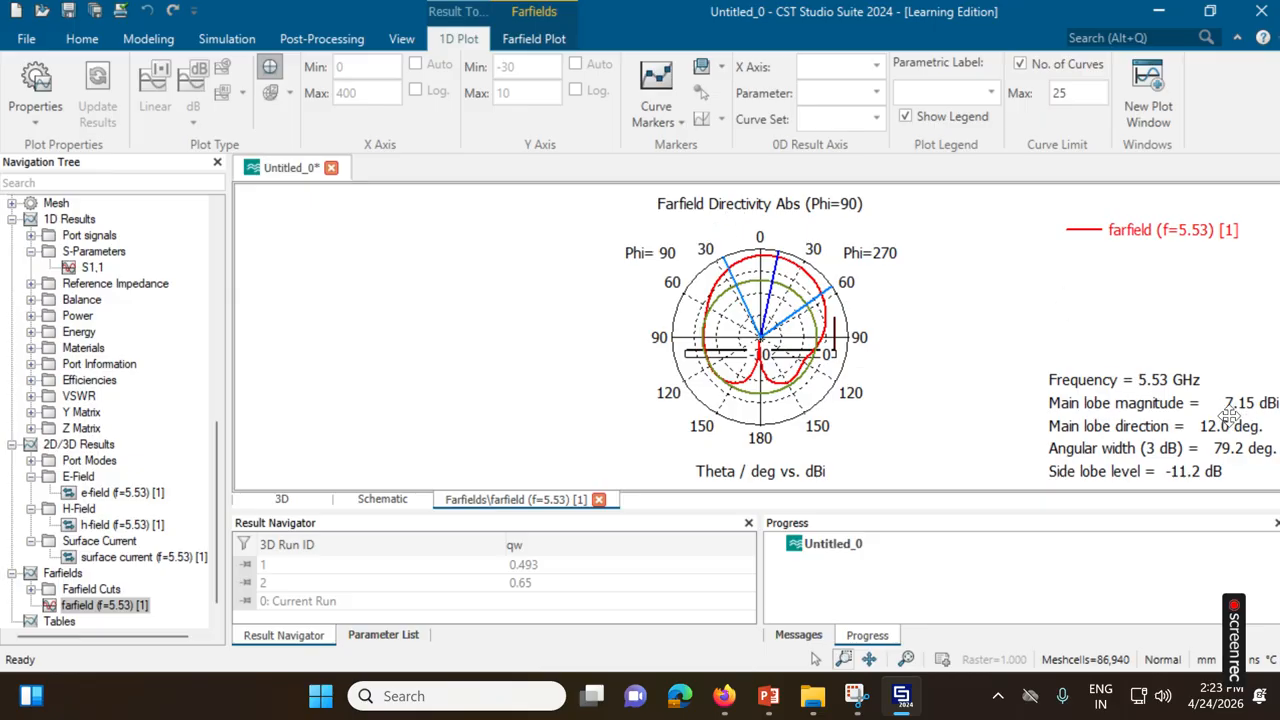
scroll(650, 367, up, 1)
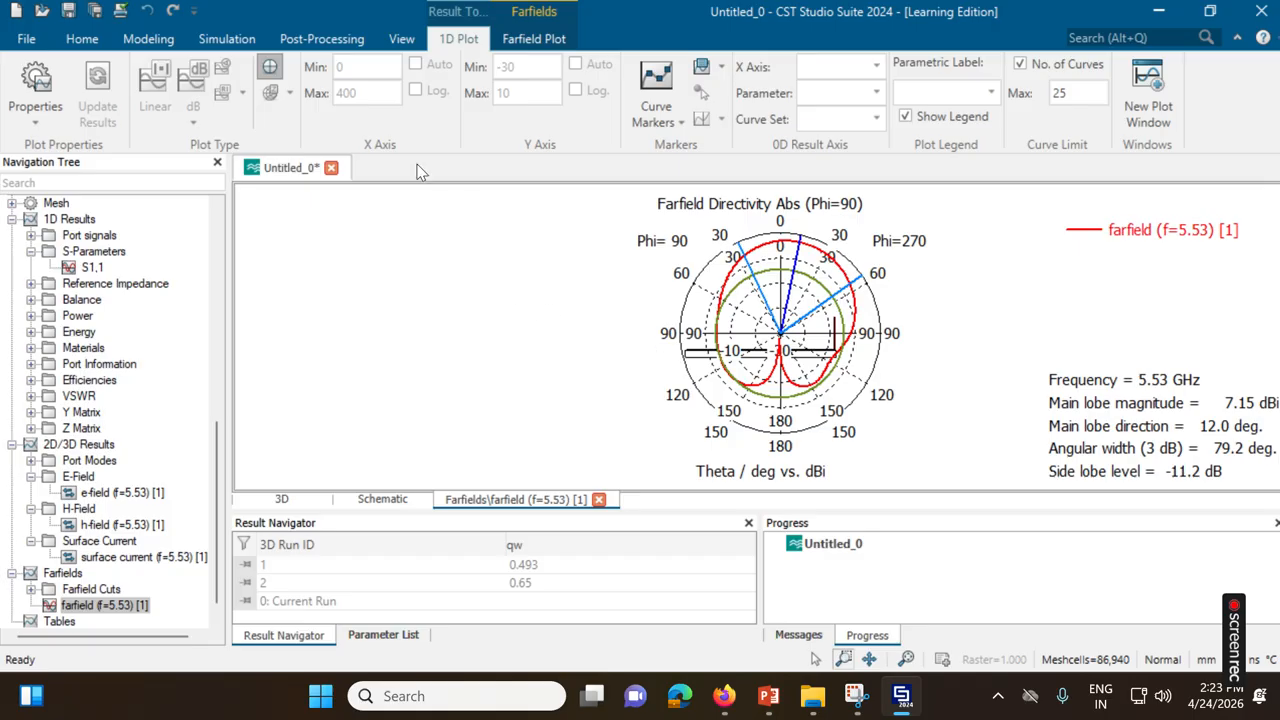
Change the plotted farfield quantity of the polar cut to Gain
click(502, 42)
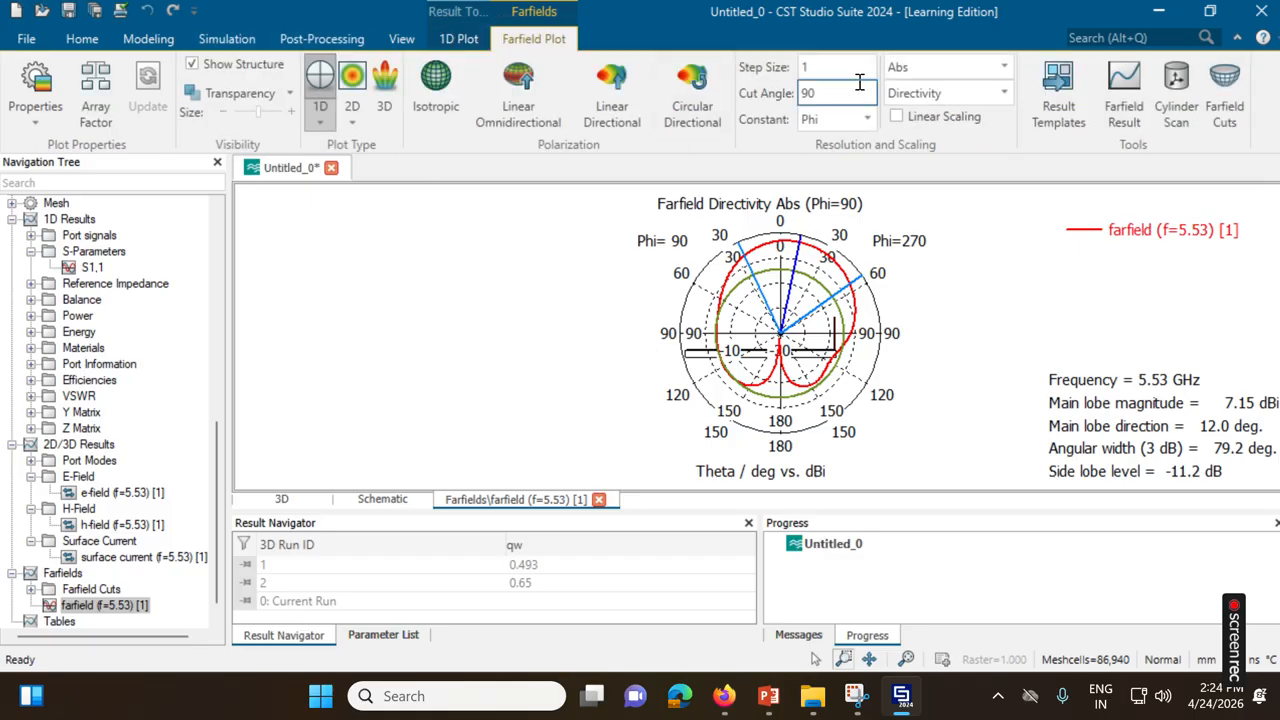
click(909, 100)
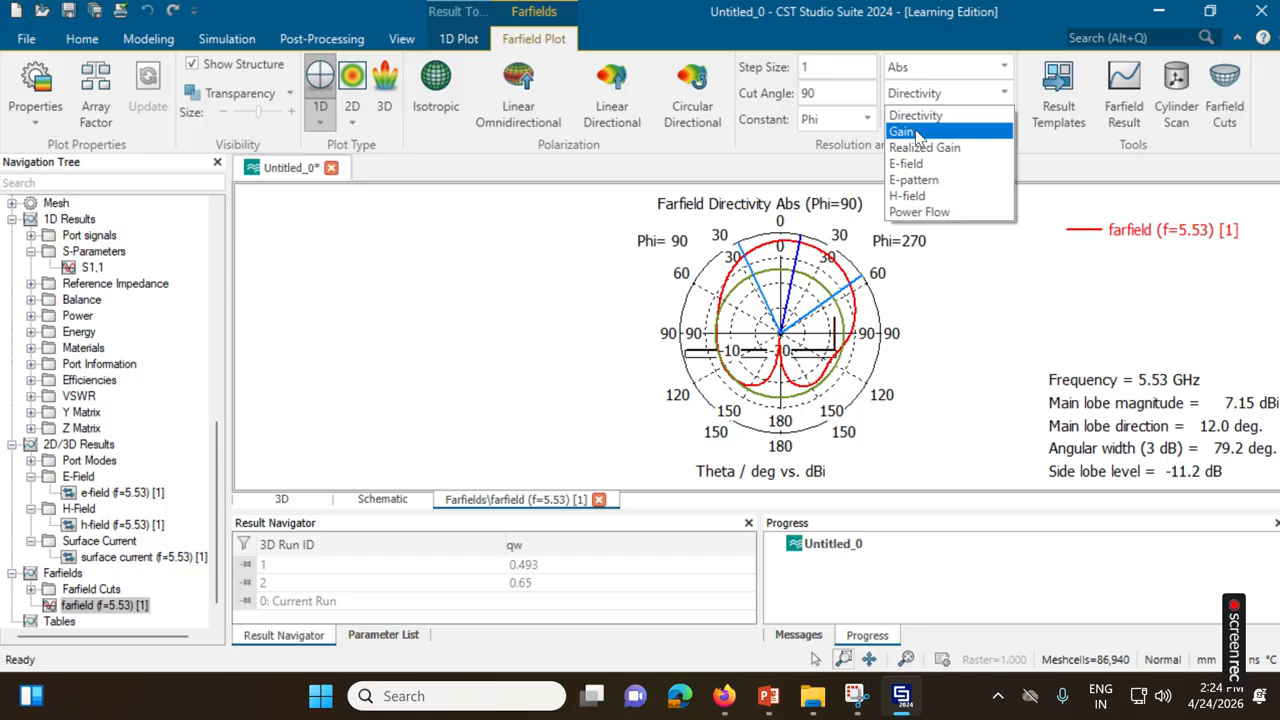
click(917, 133)
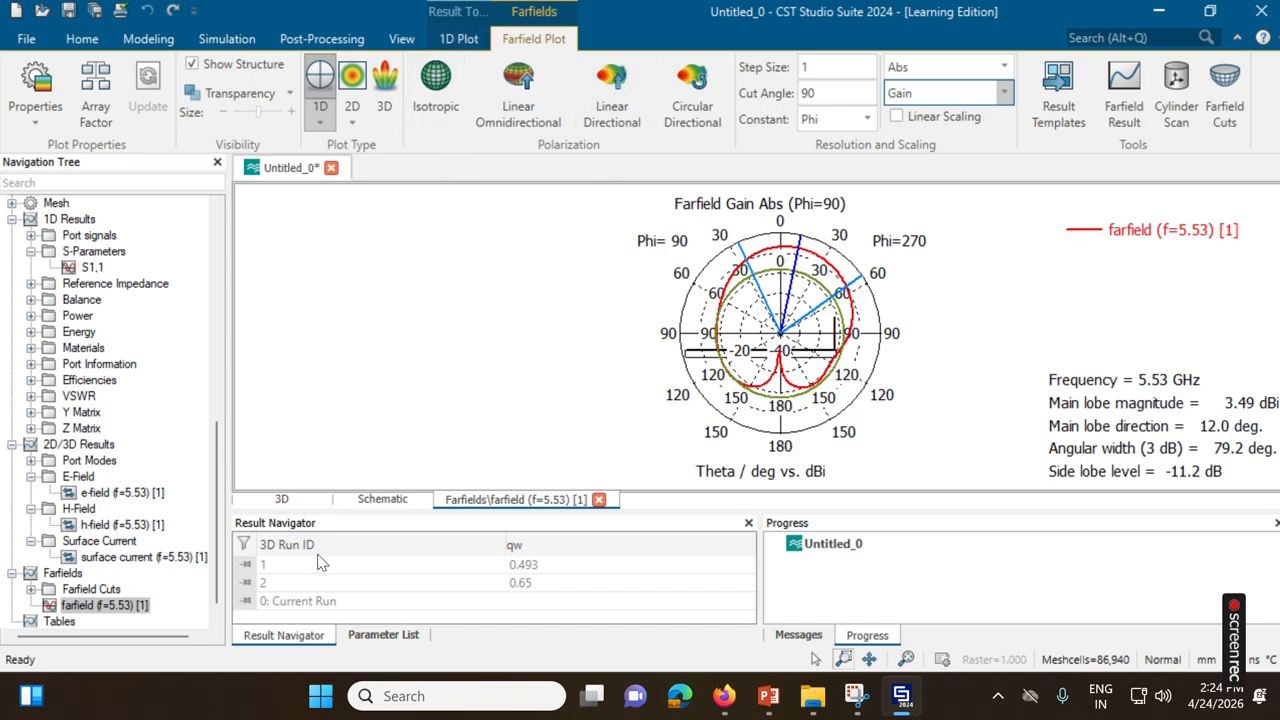
Examine the farfield gain in the 3D view and take a look at the schematic
click(282, 499)
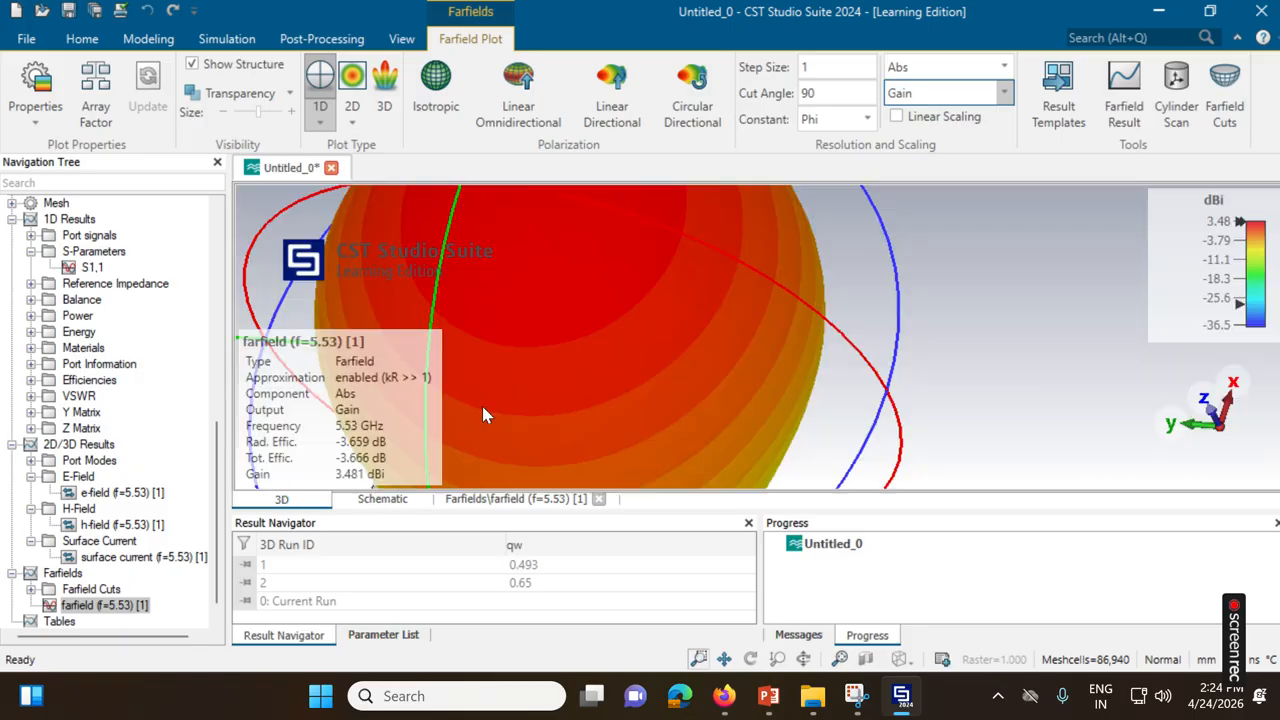
click(386, 499)
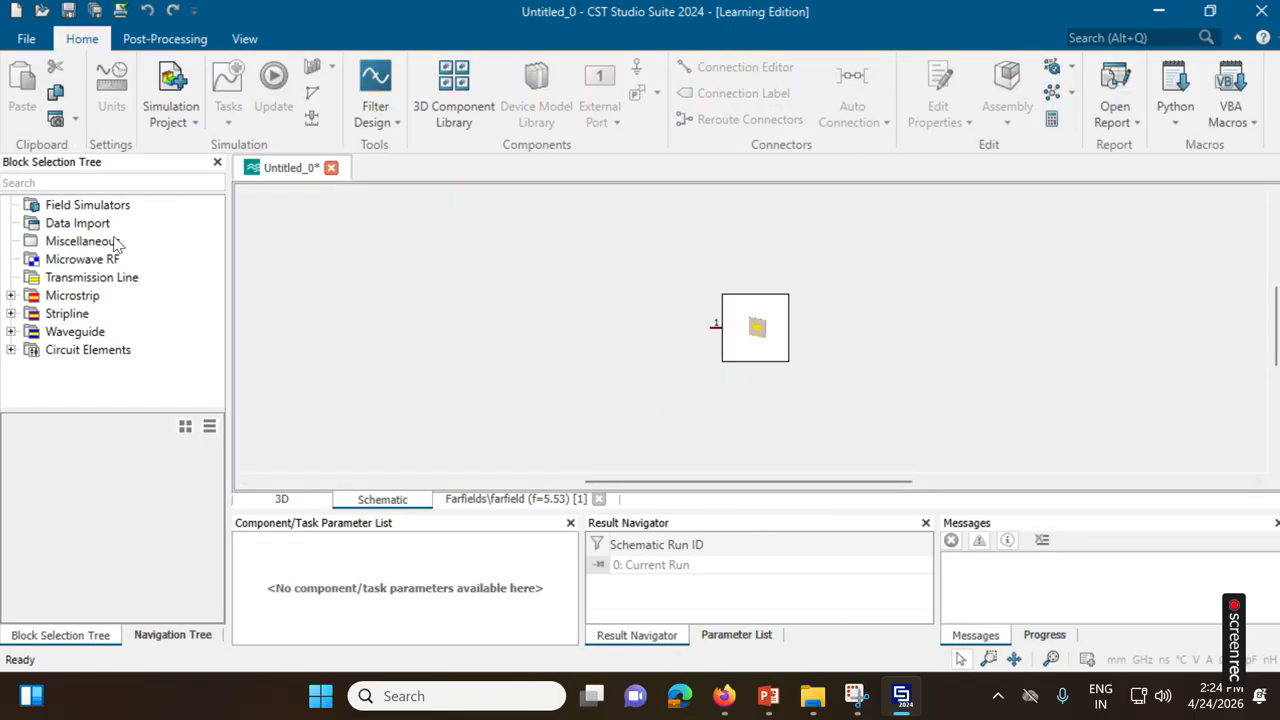
click(314, 497)
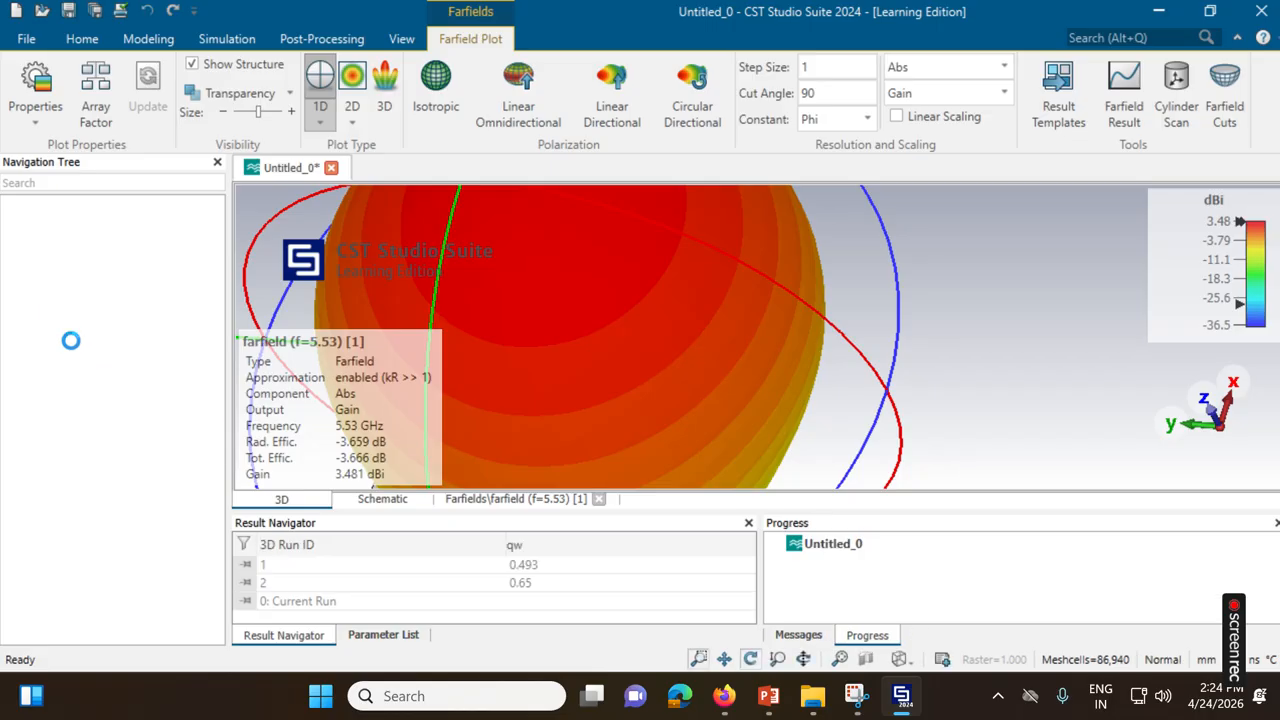
Inspect the antenna model of component1 and its parameter list, and return to the polar farfield gain plot
scroll(100, 262, up, 10)
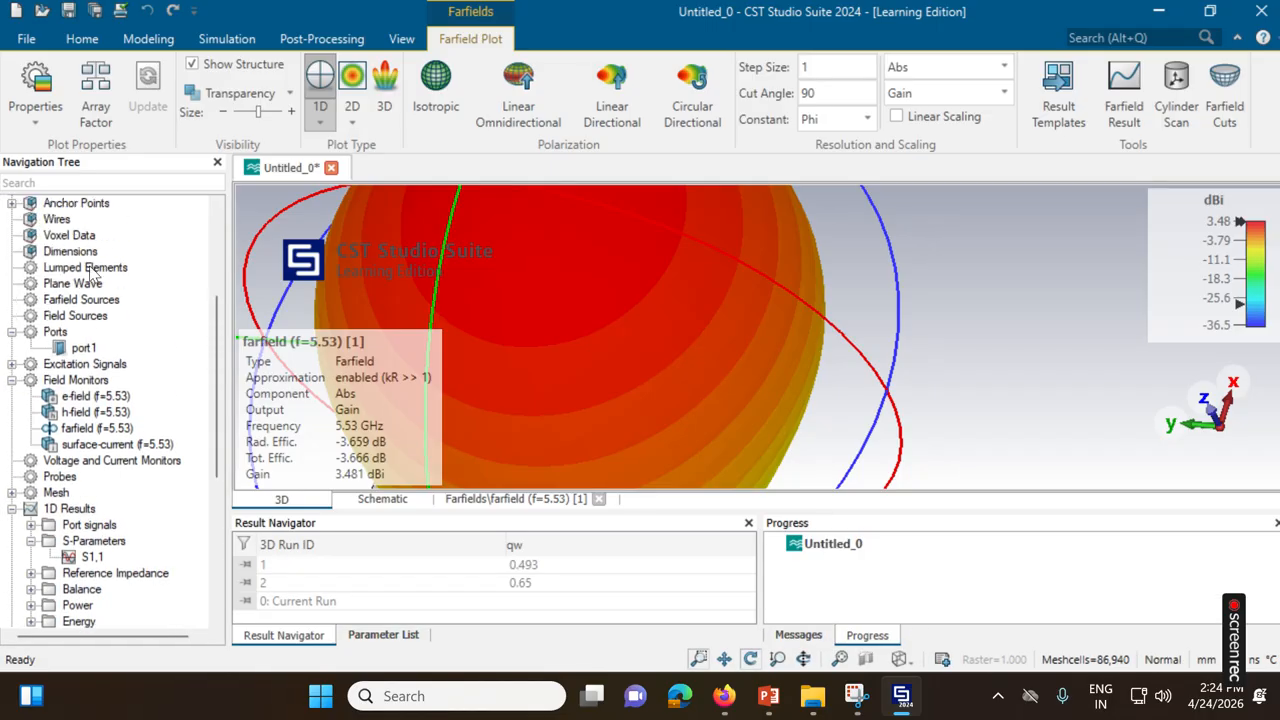
click(80, 220)
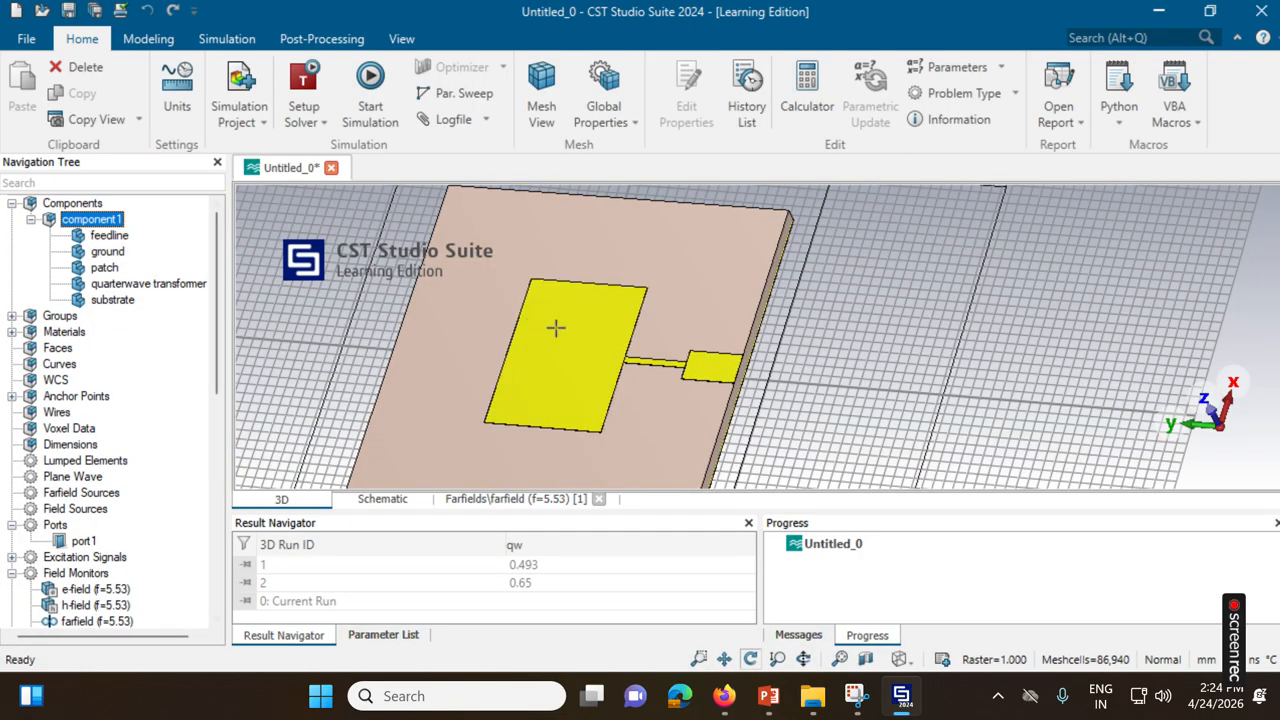
drag(601, 398, 529, 307)
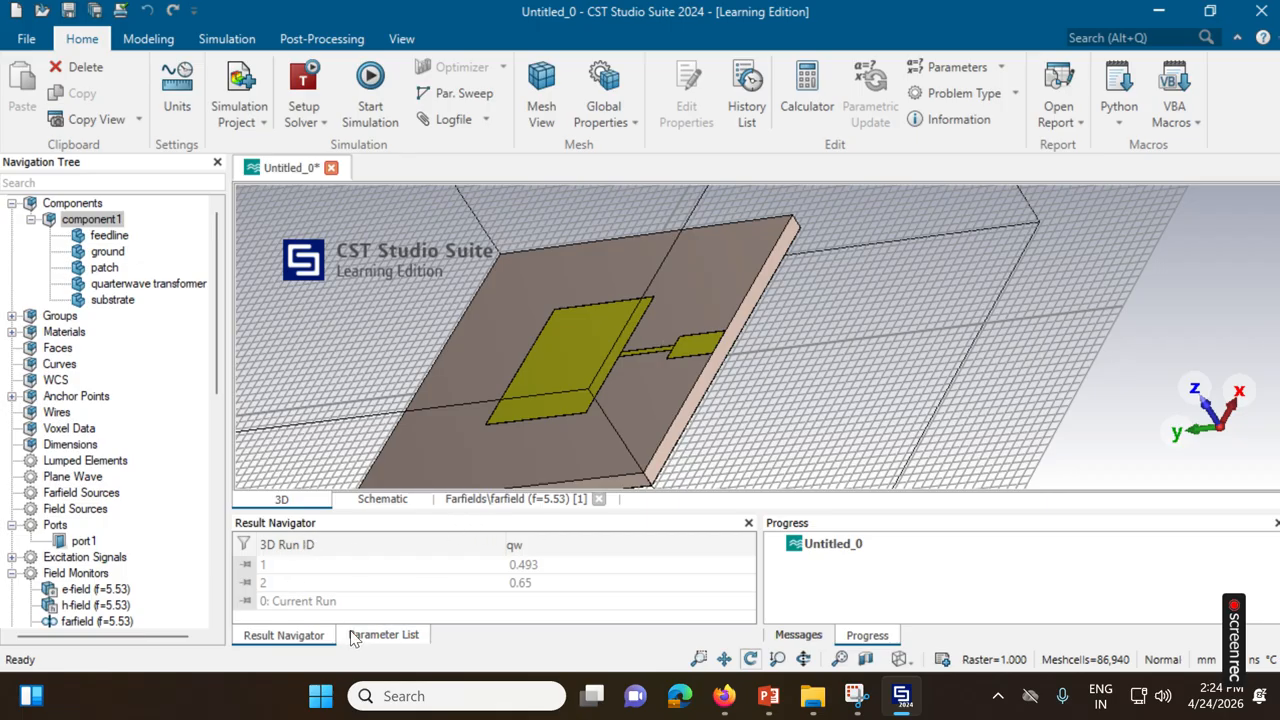
click(383, 635)
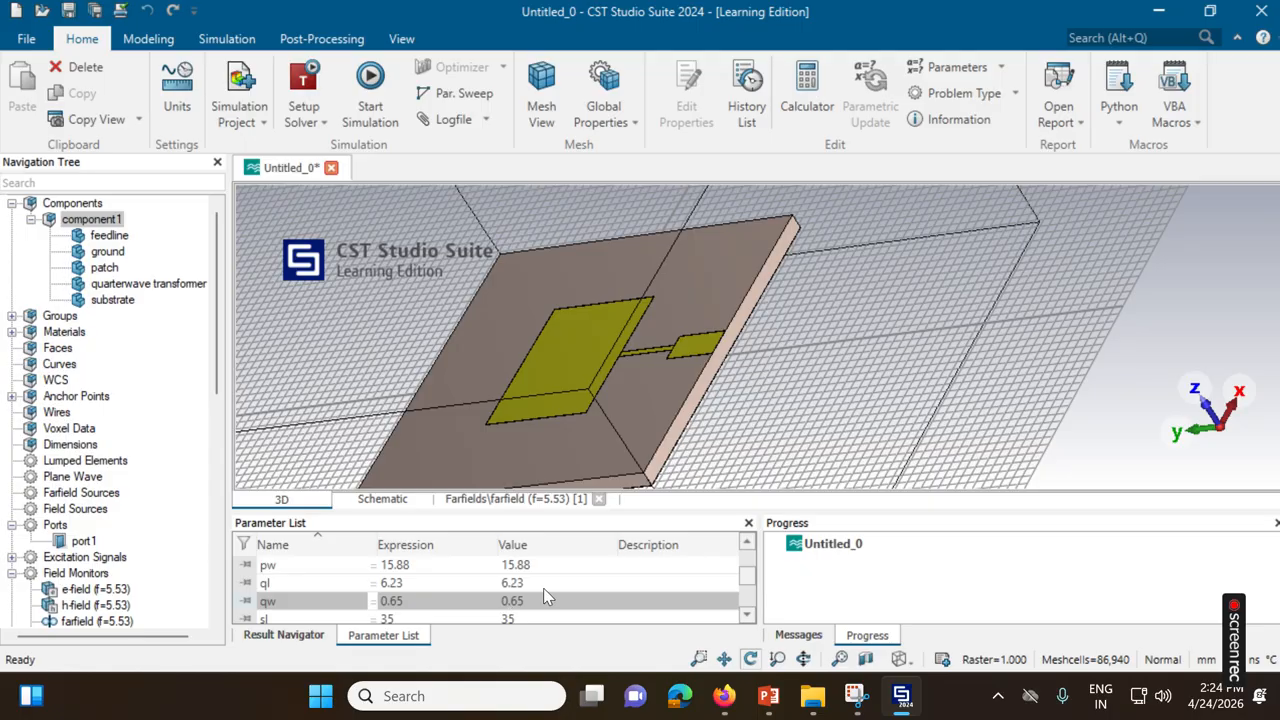
click(456, 500)
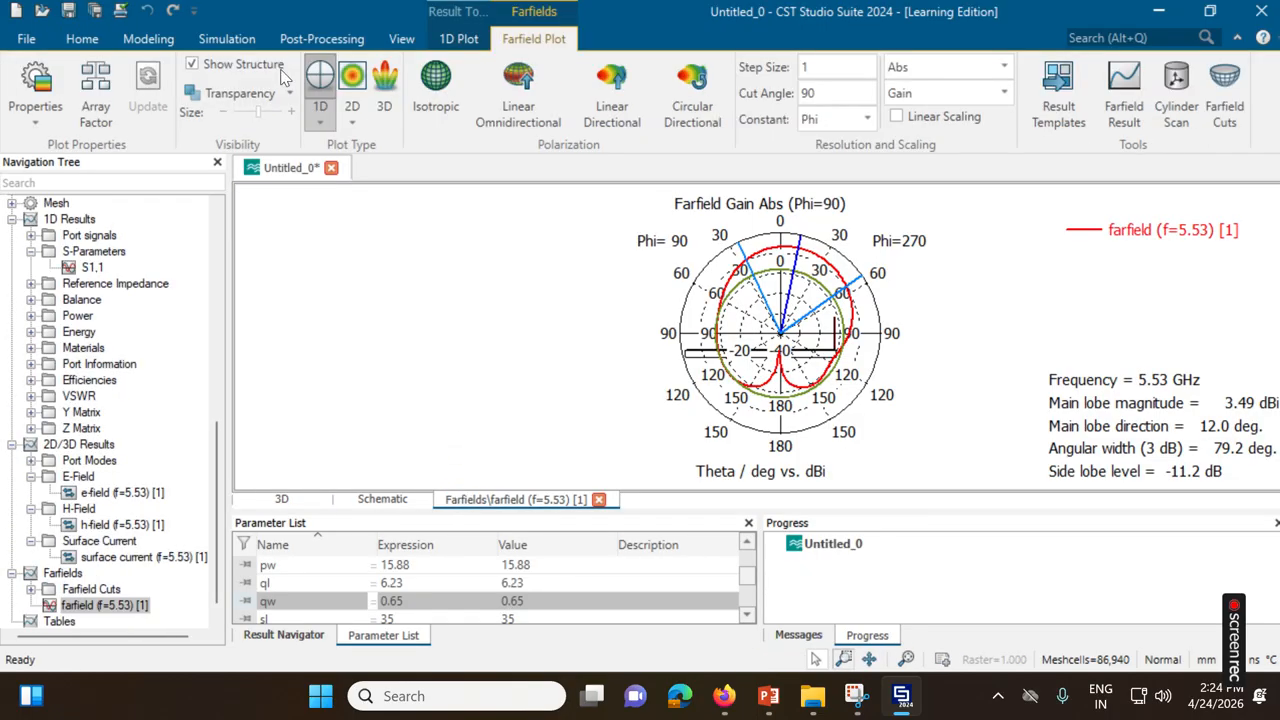